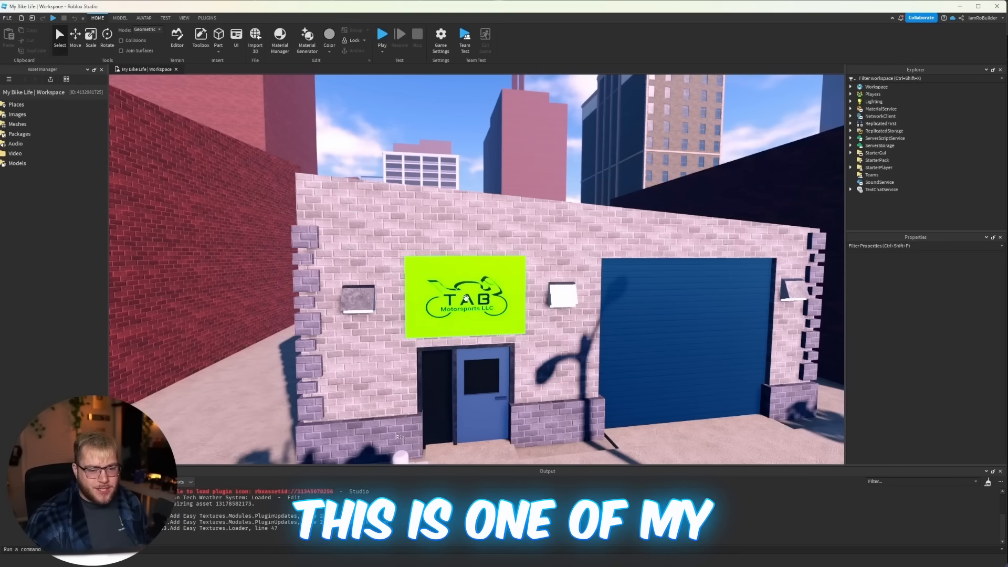
- Duplicate the TAB Motorsports sign from the garage front and place the copy on the interior brick wall above the workbench
click(467, 295)
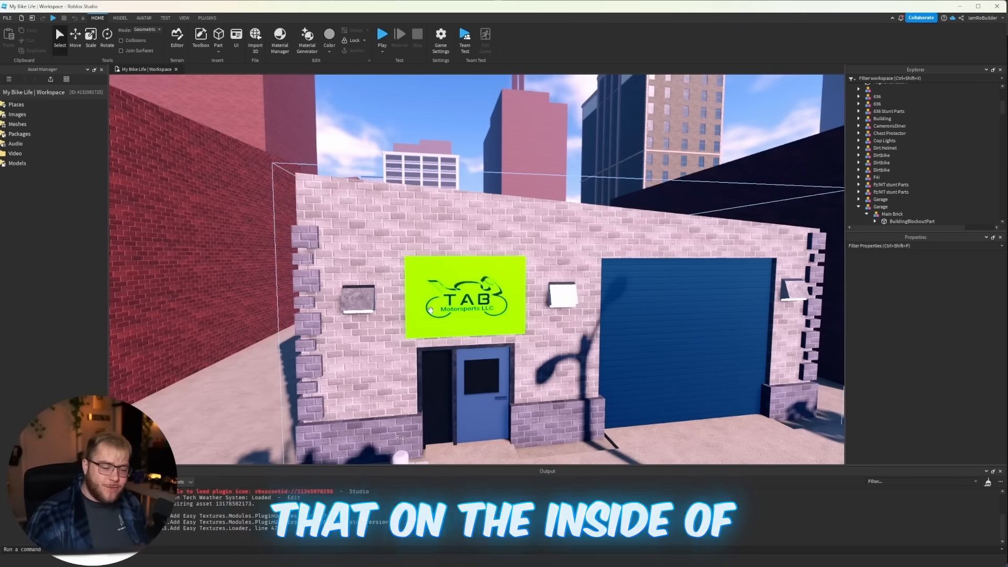
click(430, 310)
key(ctrl+c)
key(ctrl+v)
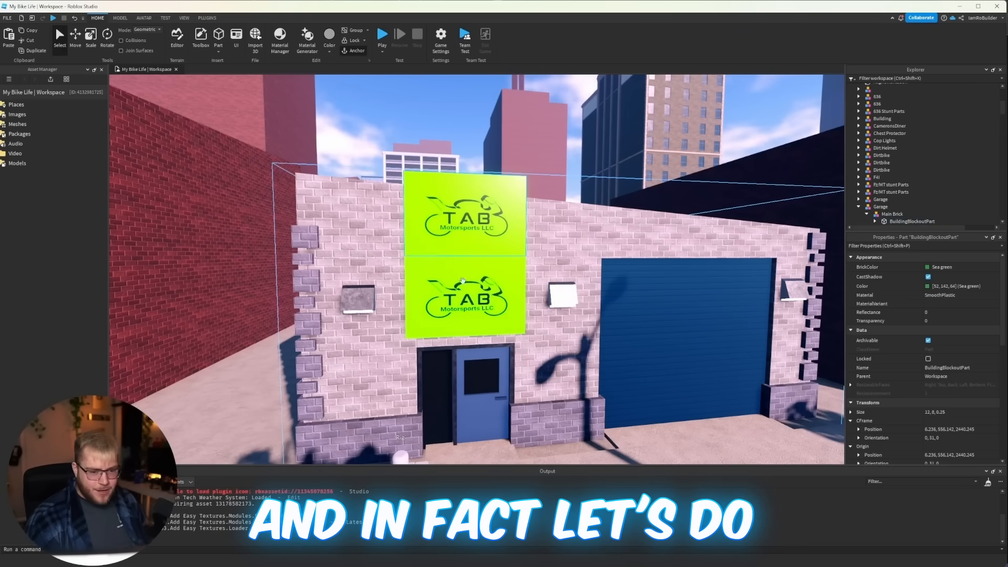
drag(464, 237, 485, 221)
key(a)
key(ctrl+r)
key(ctrl+r)
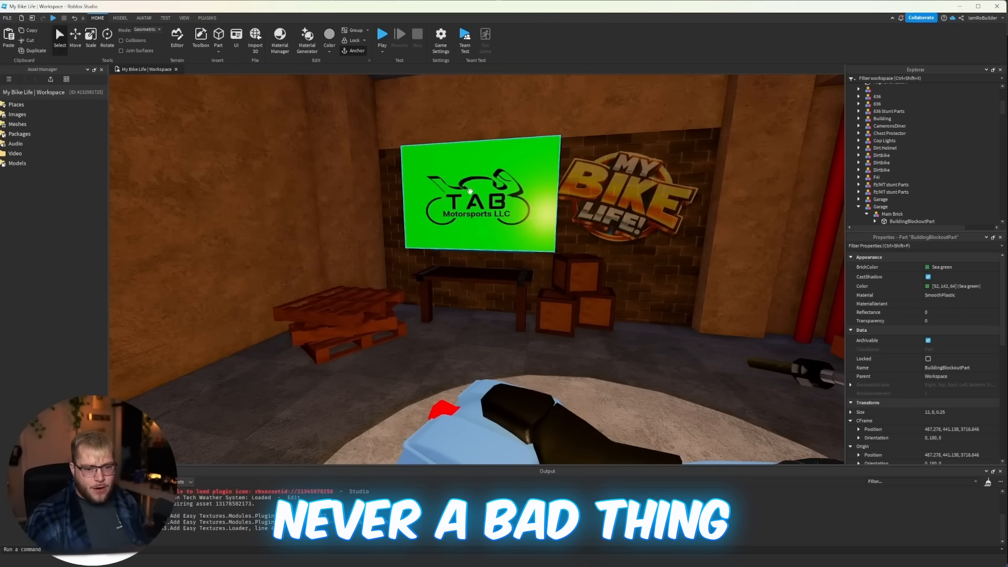
- Shrink the interior sign copy to 6 × 4 × 0.125 and mount it tilted 10 degrees in the brick wall's upper-left corner
click(94, 42)
shift+drag(472, 116, 449, 167)
click(107, 42)
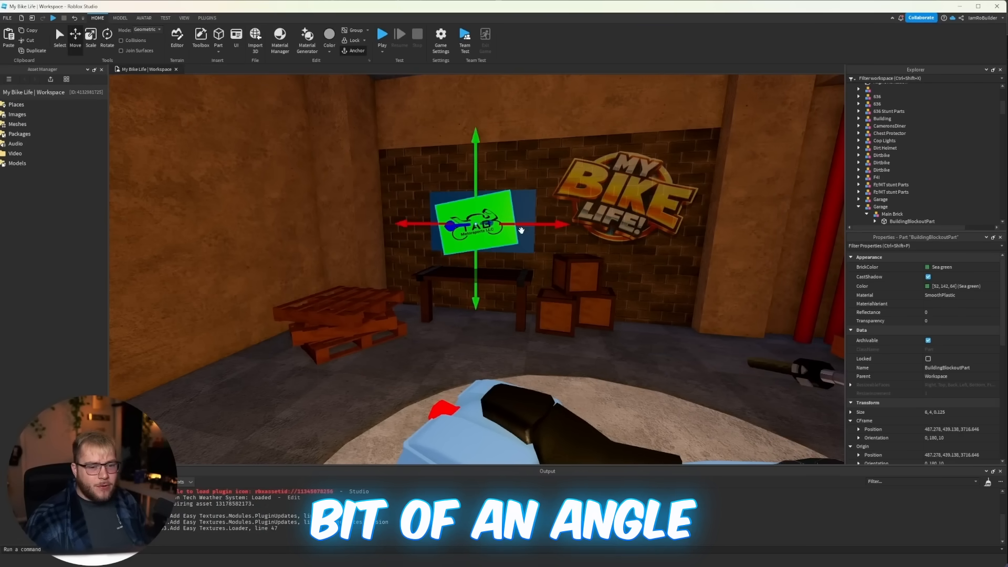
drag(512, 226, 461, 222)
drag(424, 183, 426, 138)
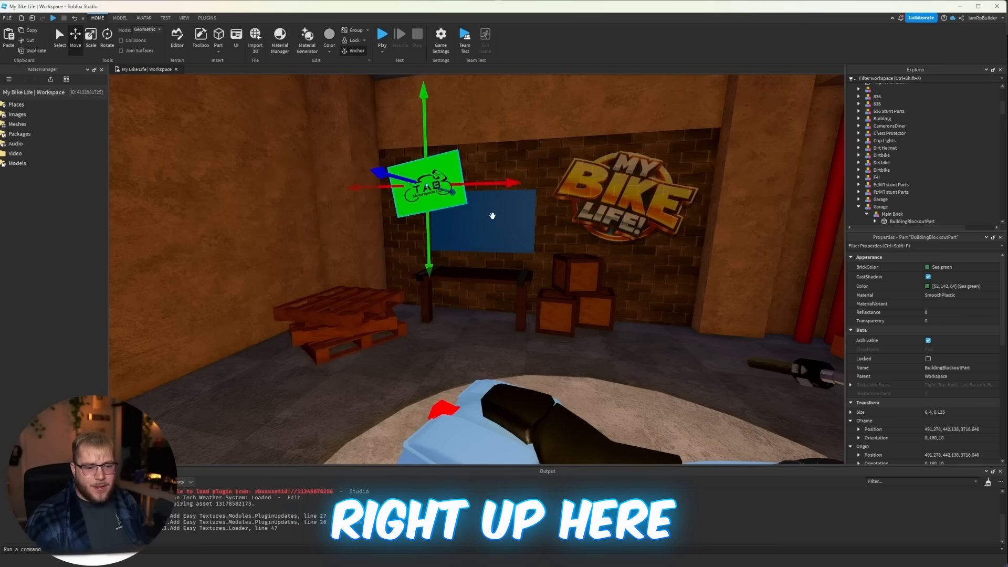
- Resize the blue board above the workbench so that it sits clear of the tilted sign
click(492, 216)
key(ctrl+3)
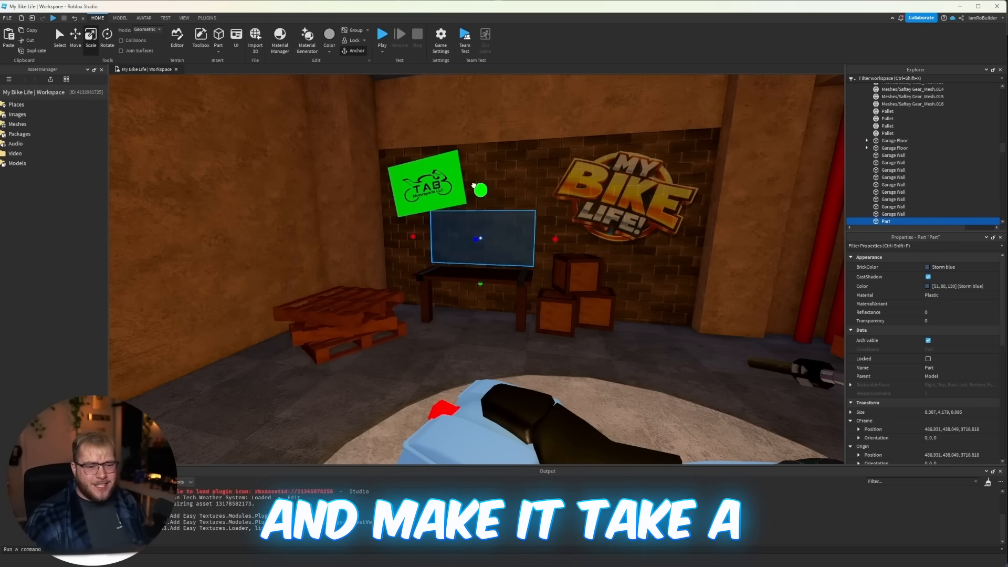
drag(474, 185, 474, 192)
ctrl+drag(417, 231, 434, 231)
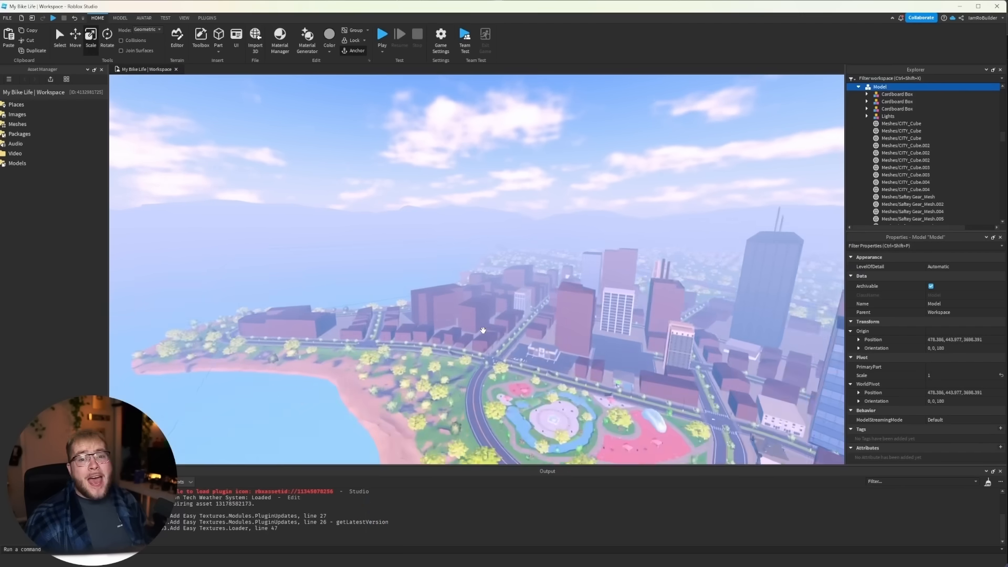
- Examine the dealership's front, its showroom display area and union part, and the empty wall panels inside
key(w)
right_drag(483, 330, 483, 330)
key(a)
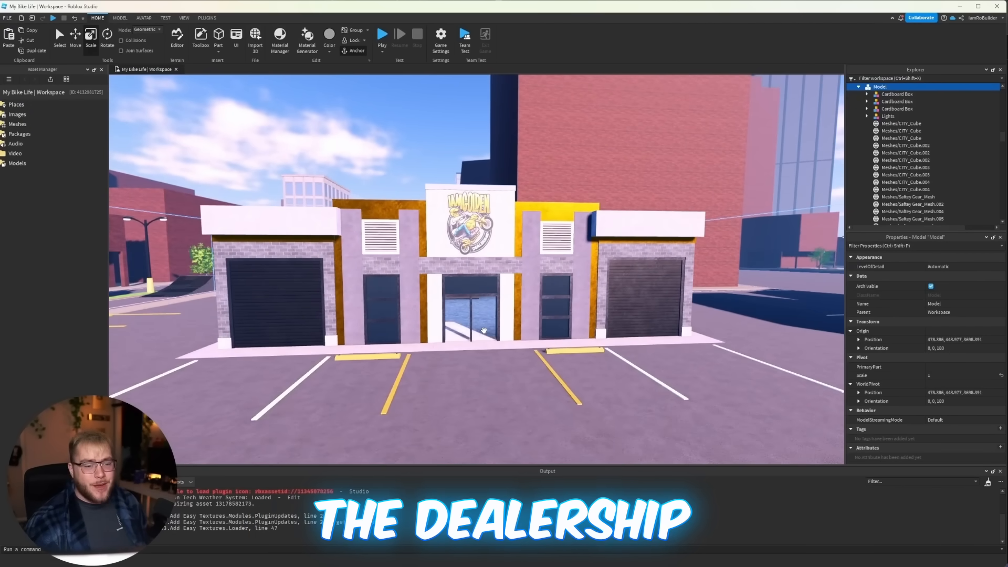
key(w)
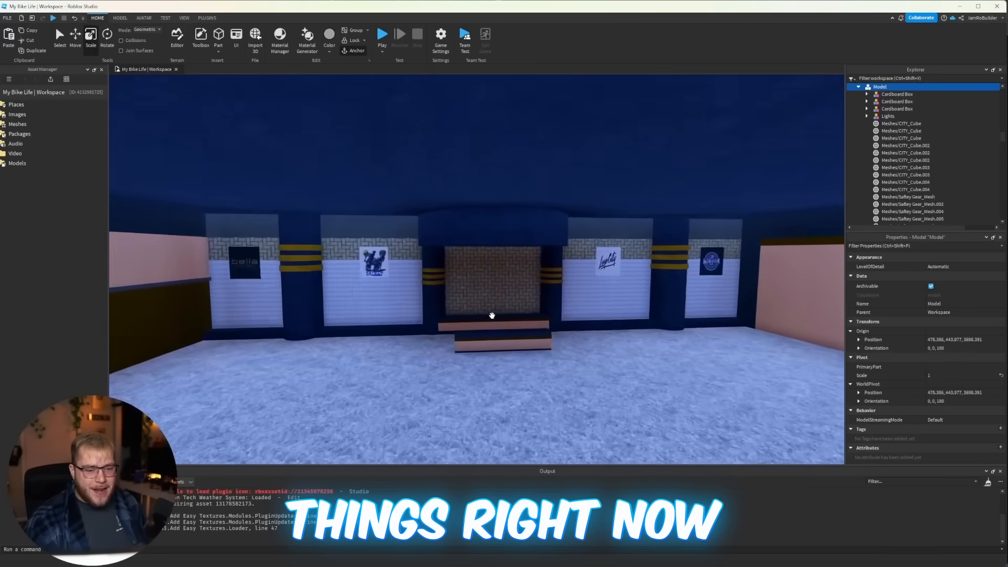
right_drag(492, 316, 491, 315)
click(498, 289)
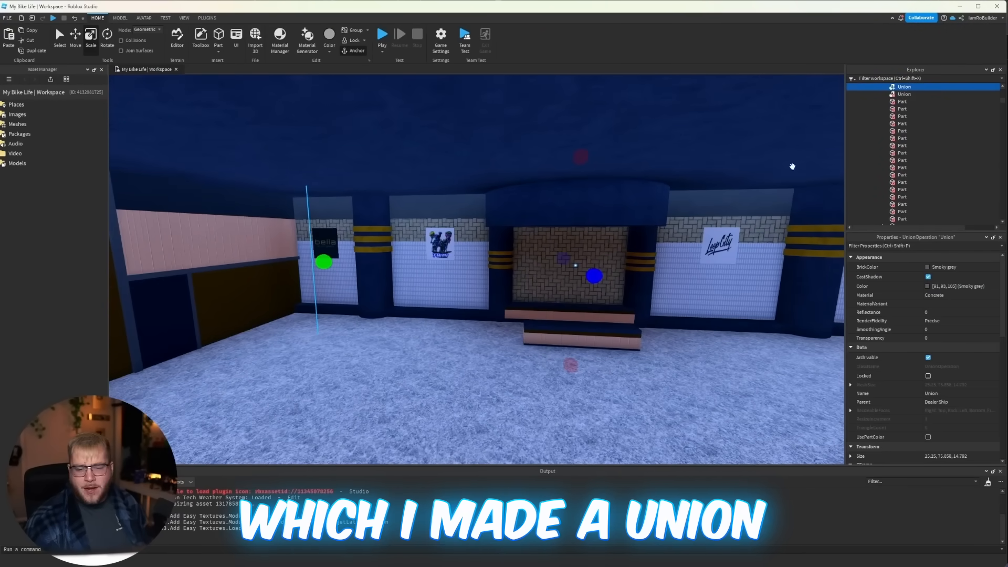
right_drag(633, 289, 620, 286)
key(w)
right_drag(462, 258, 328, 264)
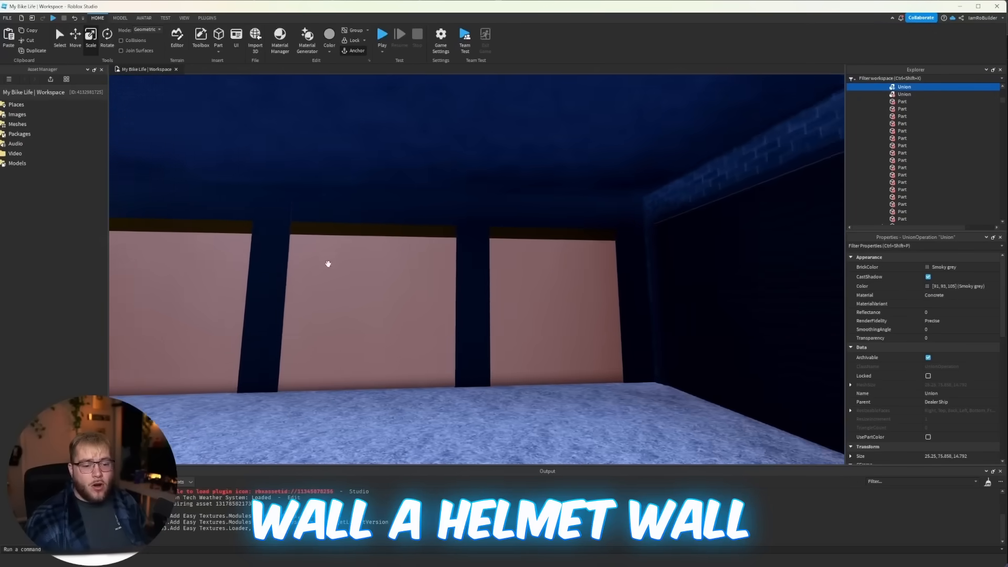
mouse_move(591, 289)
right_down()
mouse_move(601, 296)
mouse_move(585, 301)
right_up()
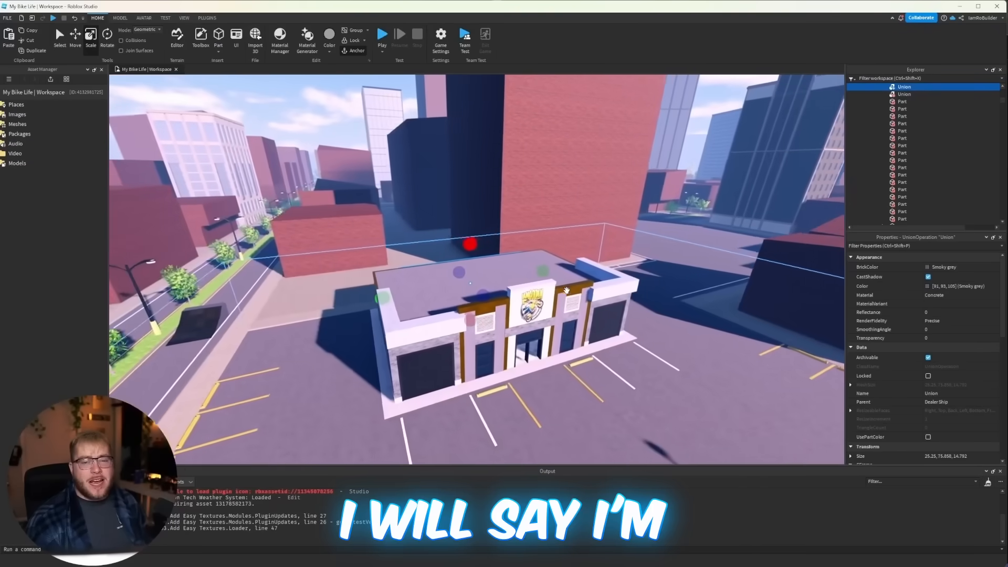
- Survey the dealership from outside along with the parked bikes, the neighbouring park and the street intersection
key(w)
key(a)
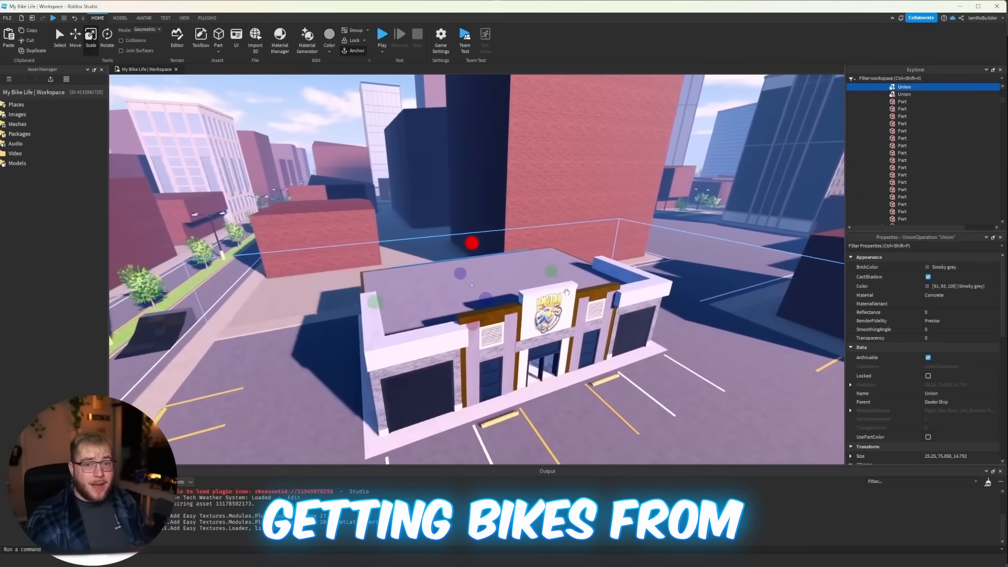
key(w)
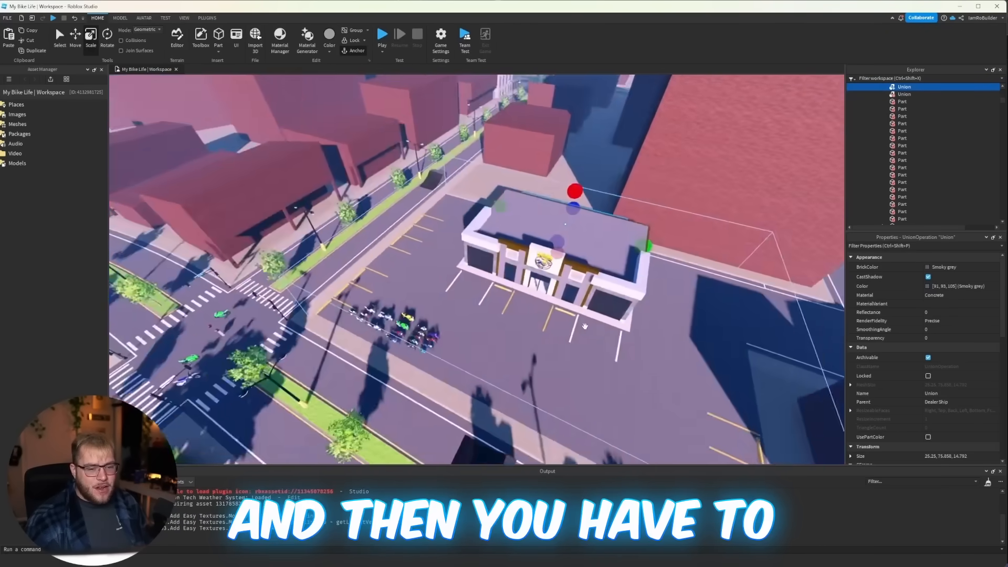
key(s)
right_drag(585, 326, 590, 334)
key(w)
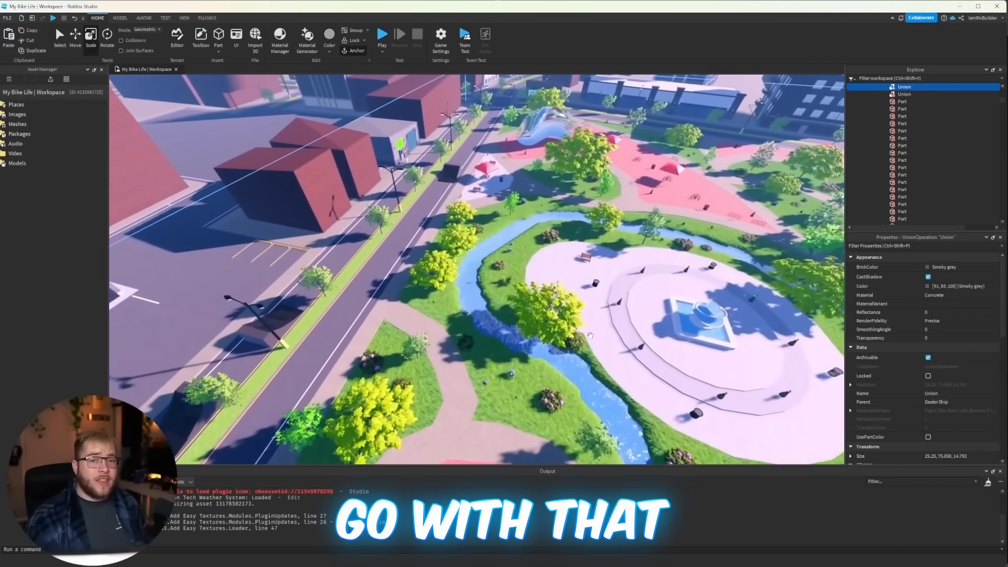
key(w)
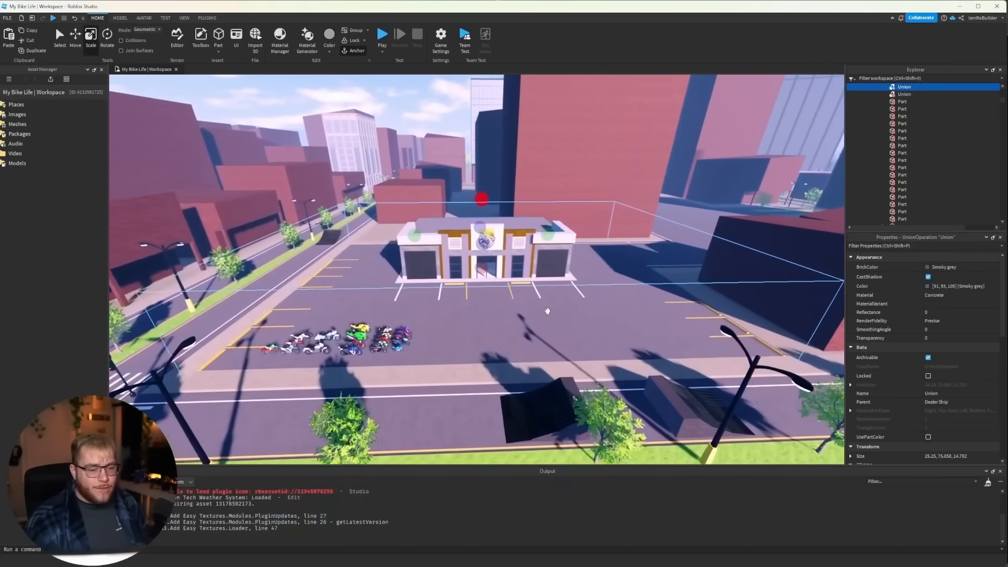
key(w)
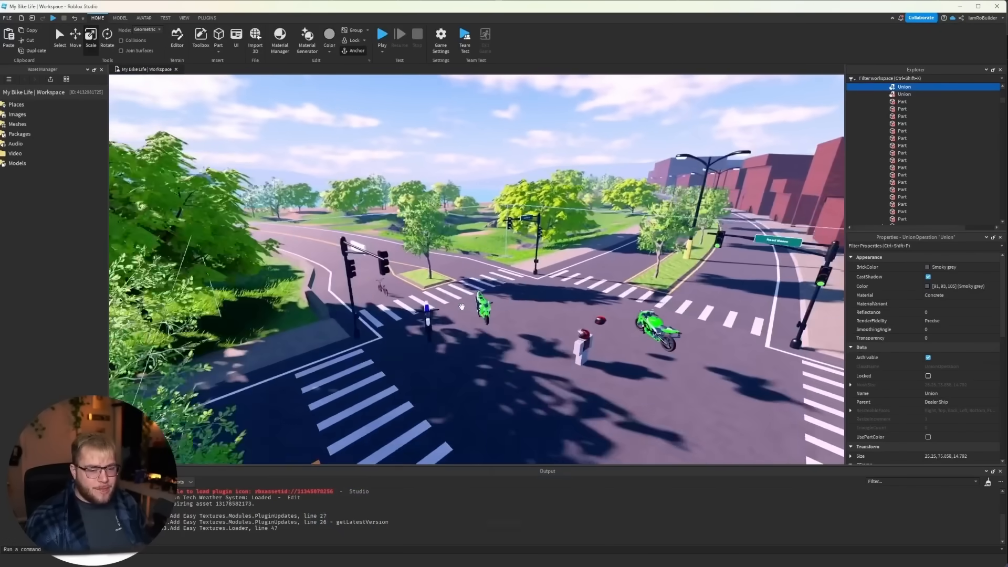
key(w)
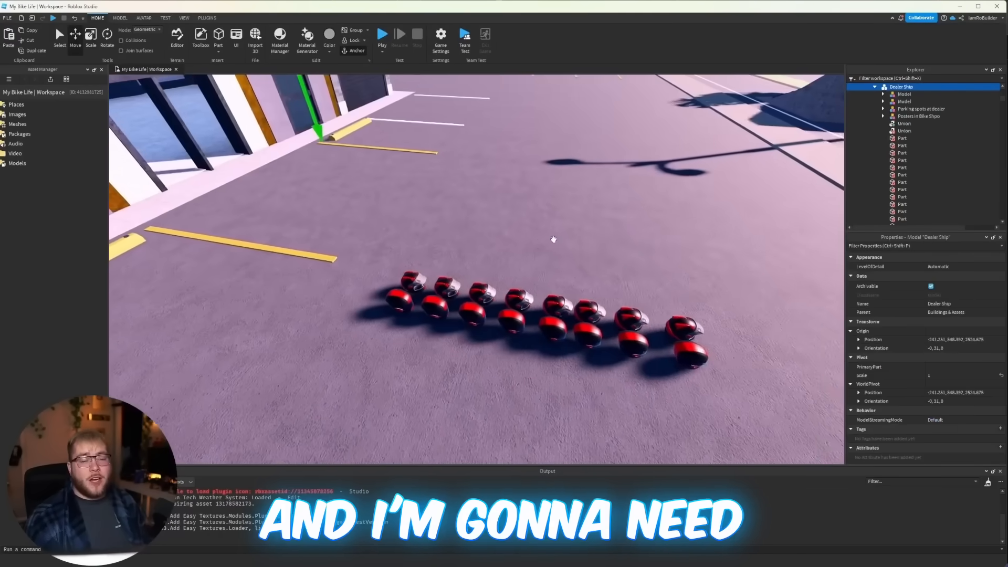
- Set the brick colour of the first helmet pair's black shells to white
key(w)
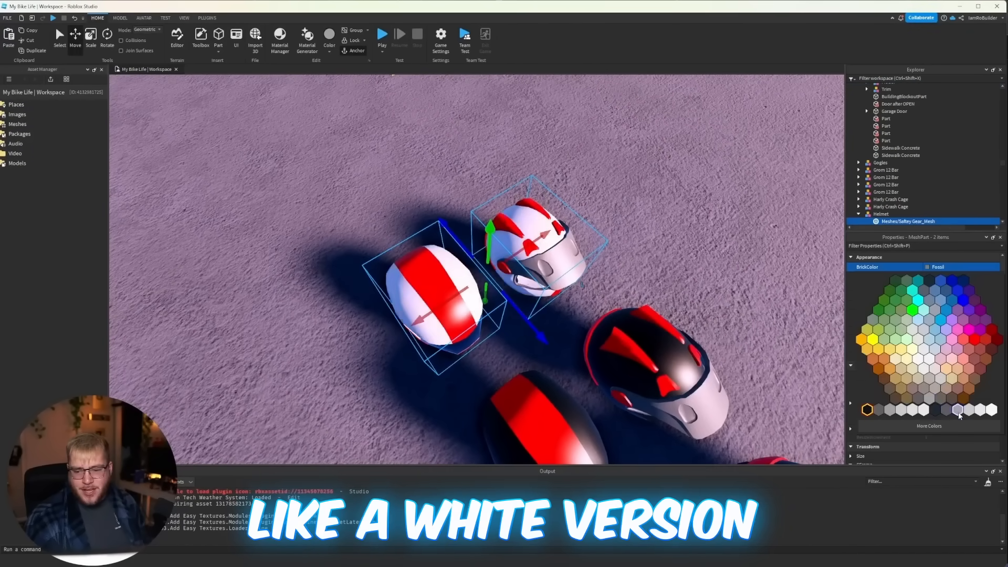
click(991, 412)
click(662, 223)
key(s)
right_drag(662, 224, 662, 223)
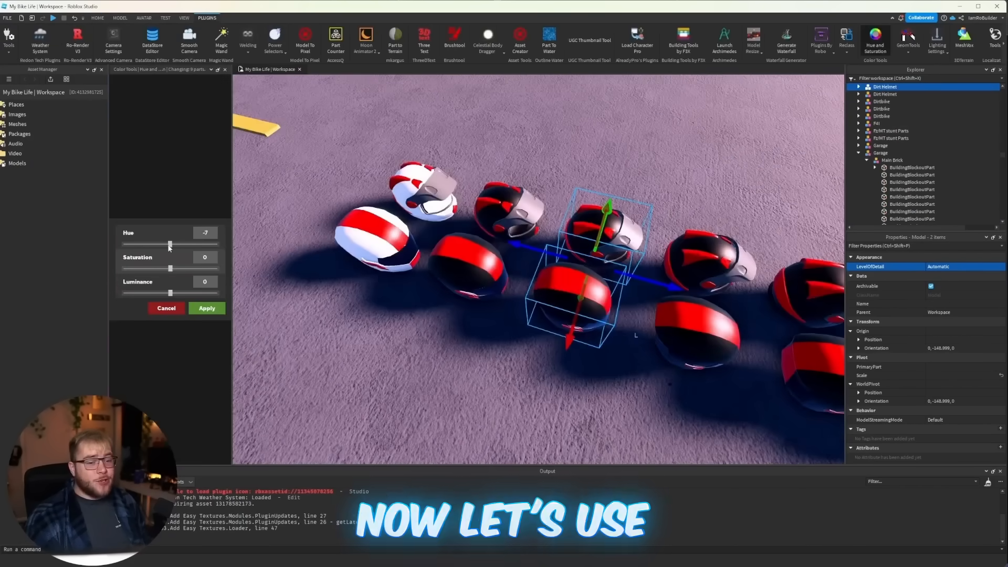
- Recolour the remaining helmet pairs with hue shifts, using -81 on the third pair, and select all the helmets
drag(170, 244, 148, 245)
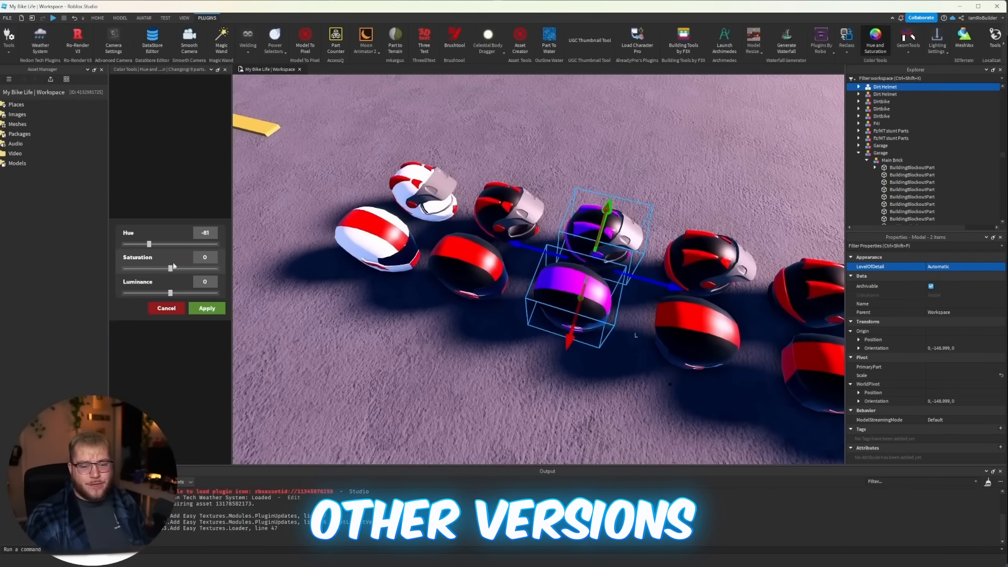
click(207, 308)
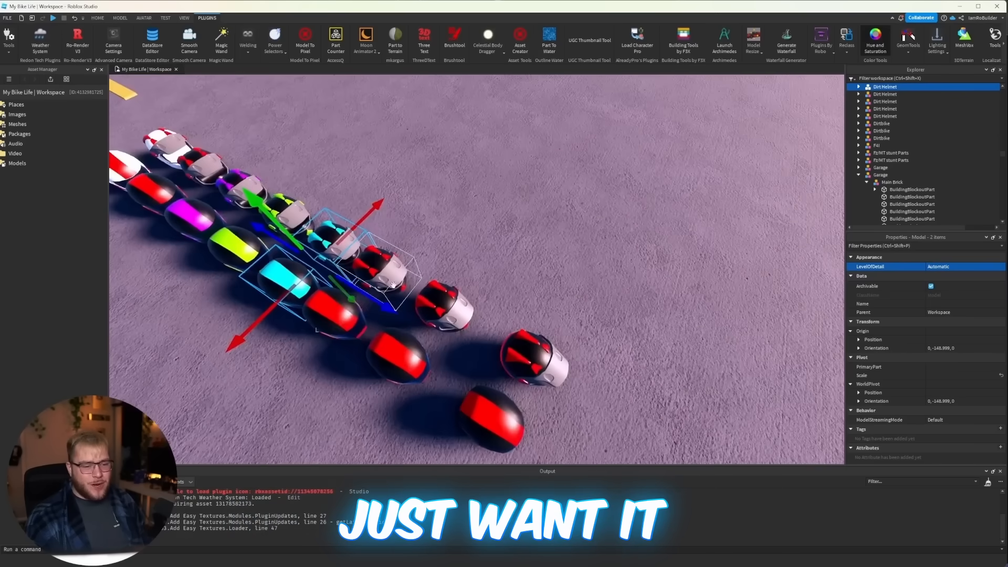
click(361, 311)
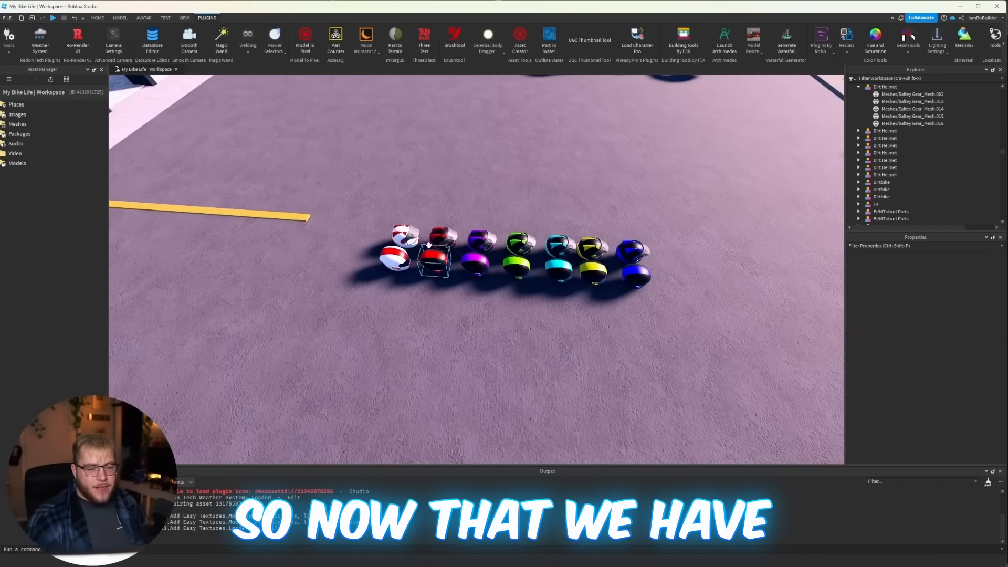
click(400, 257)
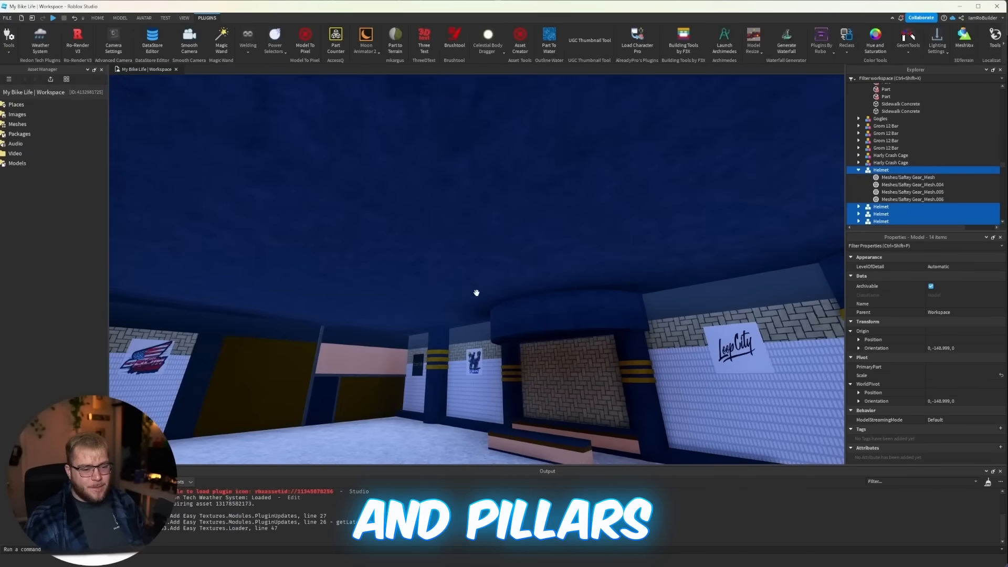
- Add a tall 22 × 1.5 × 1.5 pillar to the dealership showroom and colour it Really black
right_drag(477, 293, 475, 291)
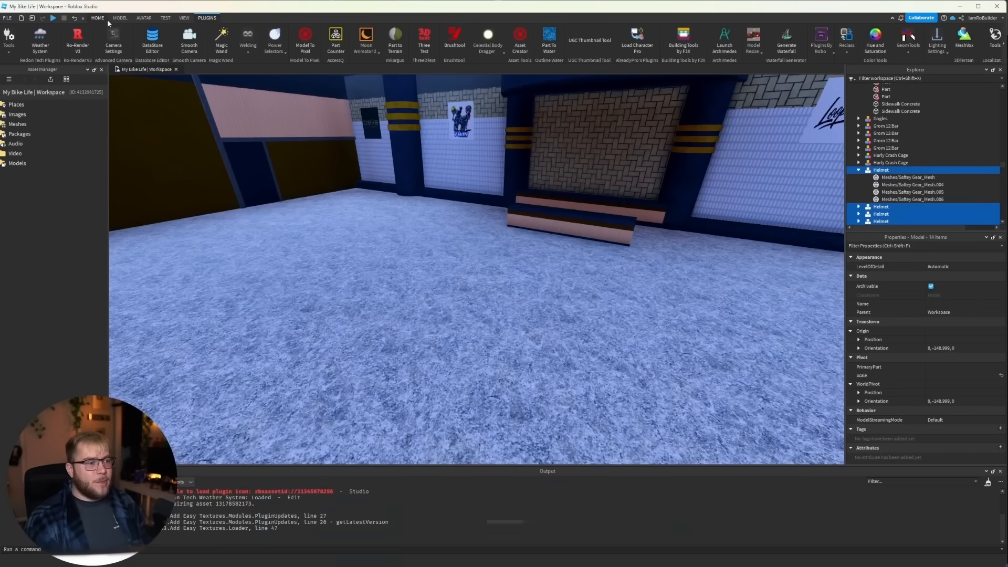
click(101, 19)
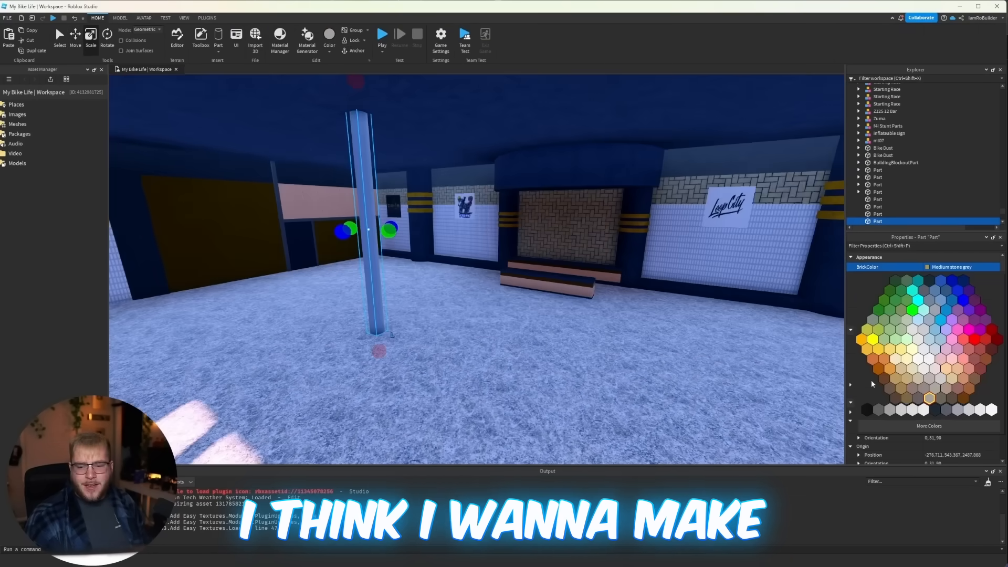
click(871, 380)
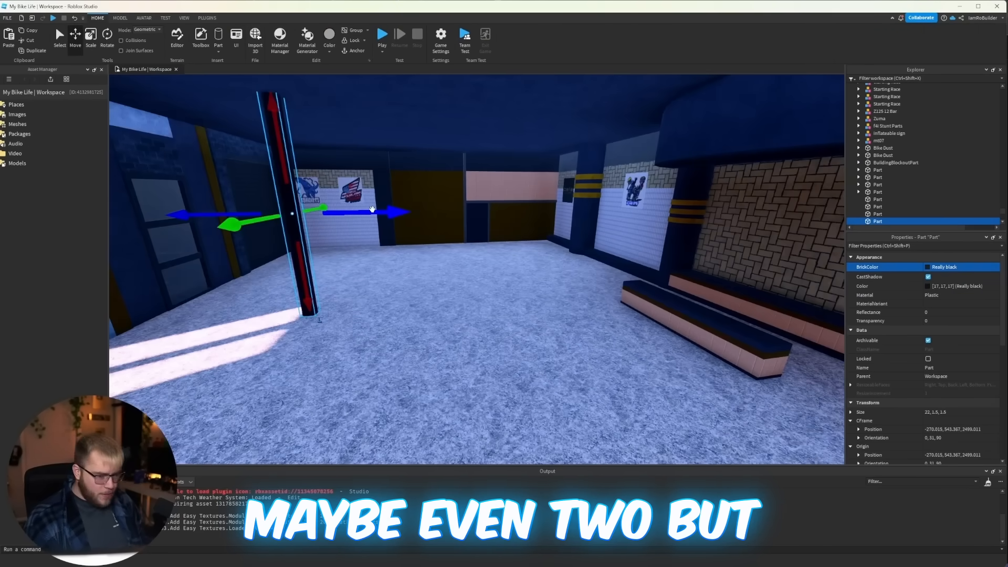
- Duplicate the black pillar and move the copy further across the showroom
key(ctrl+d)
key(d)
drag(372, 208, 492, 210)
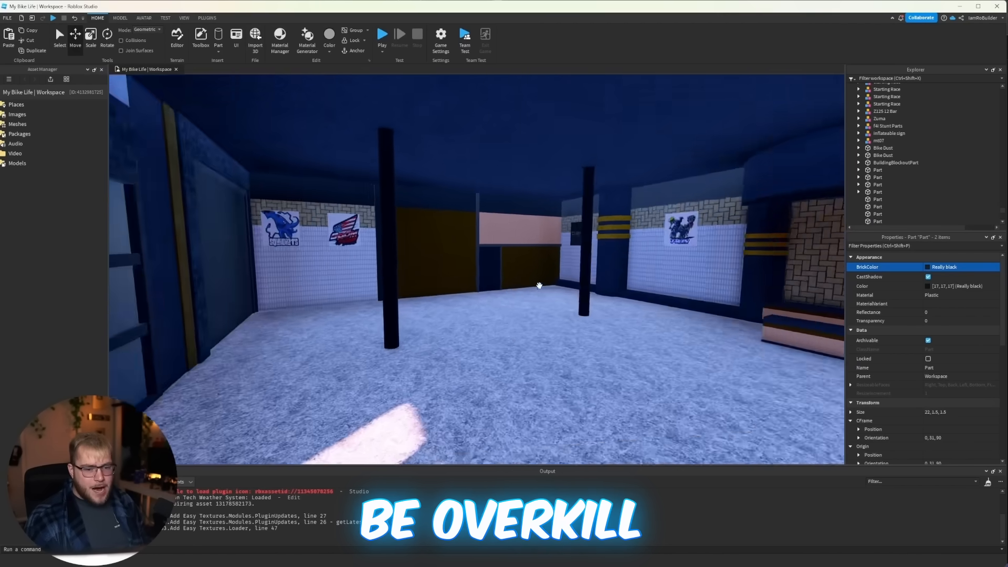
right_drag(539, 286, 539, 288)
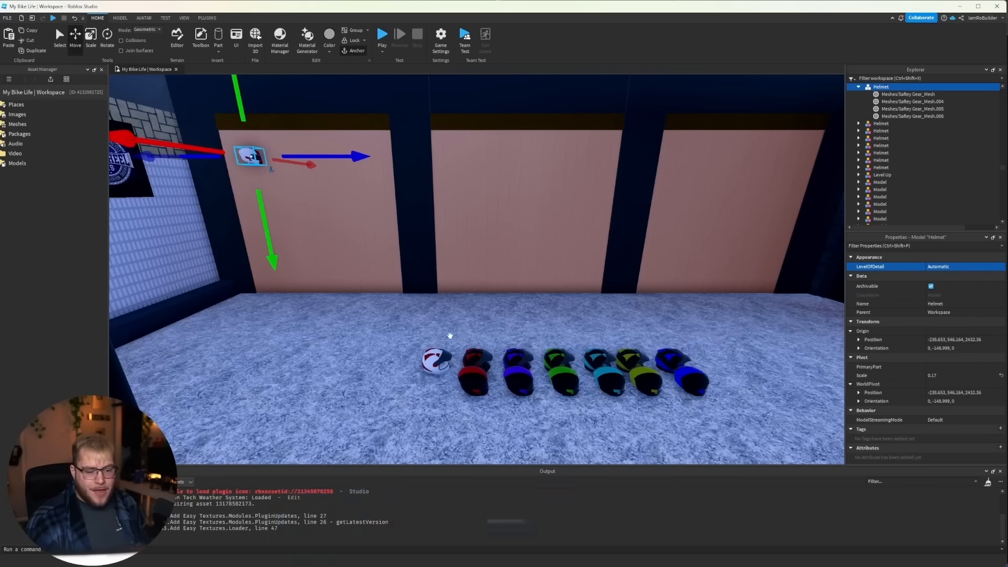
- Try the white dirt helmet in the upper-left area of the middle wall panel
drag(428, 361, 459, 172)
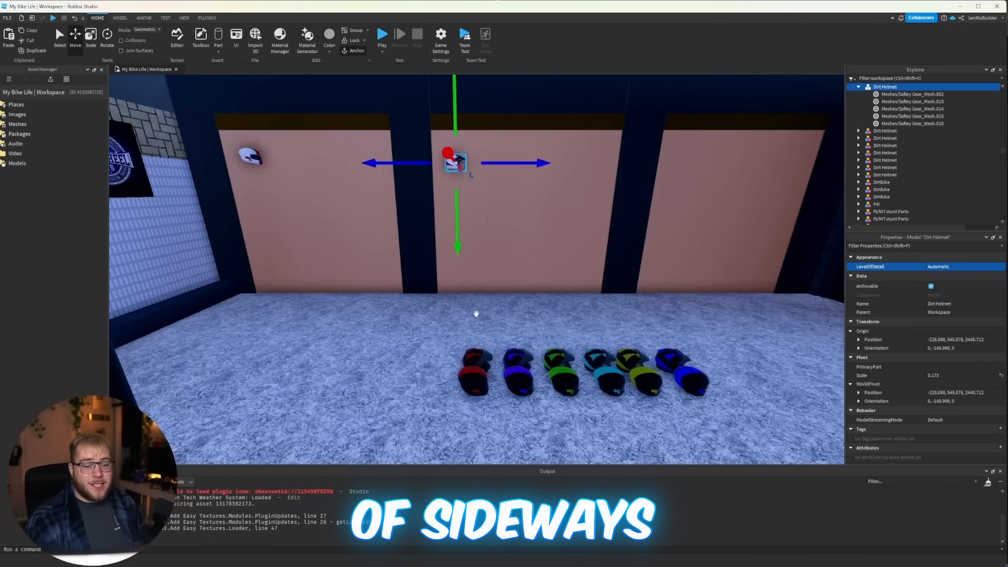
right_drag(474, 367, 472, 333)
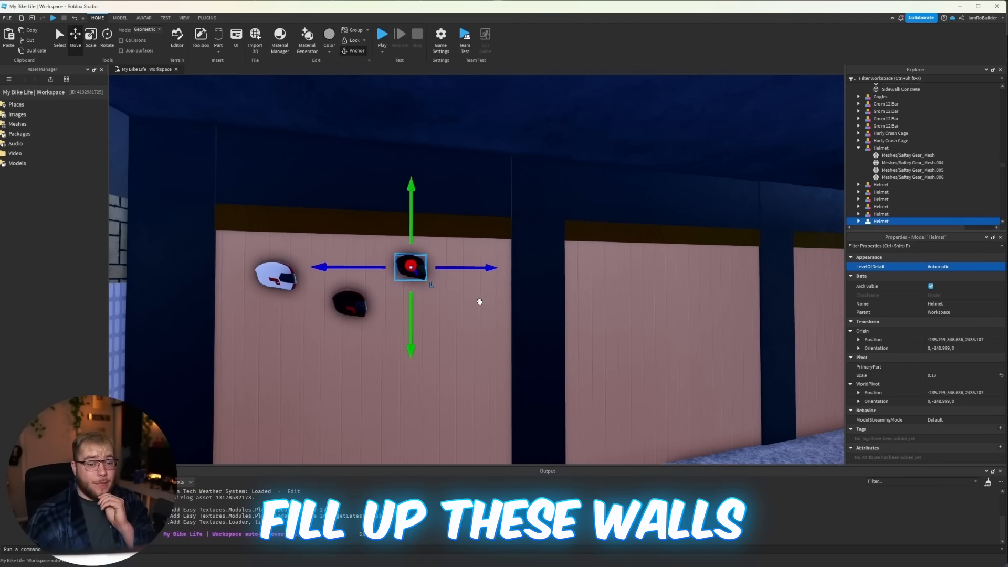
- Adjust the placement of the street helmets on the first wall panel to form a staggered layout
right_drag(446, 268, 446, 268)
key(w)
click(331, 214)
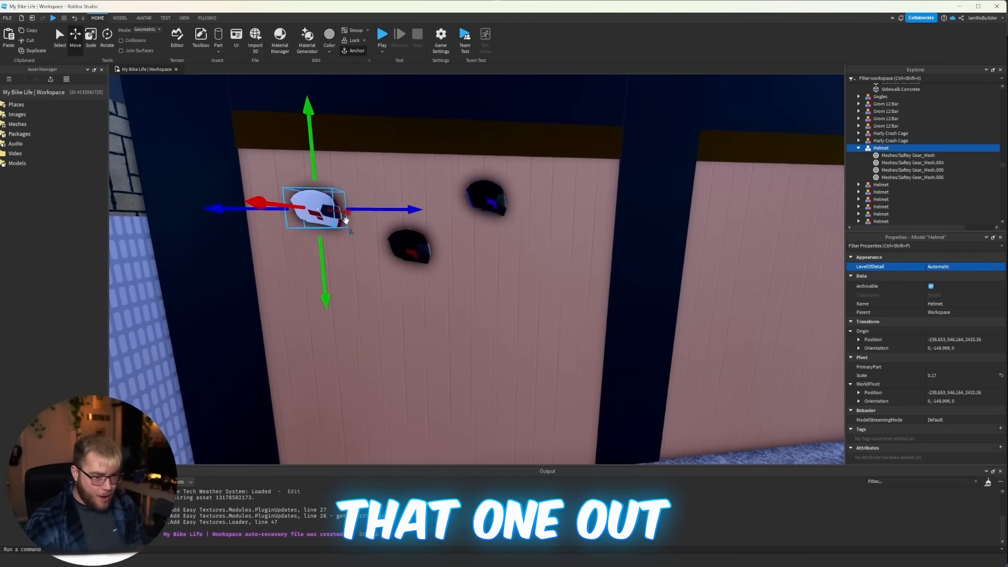
click(483, 200)
drag(430, 219, 428, 219)
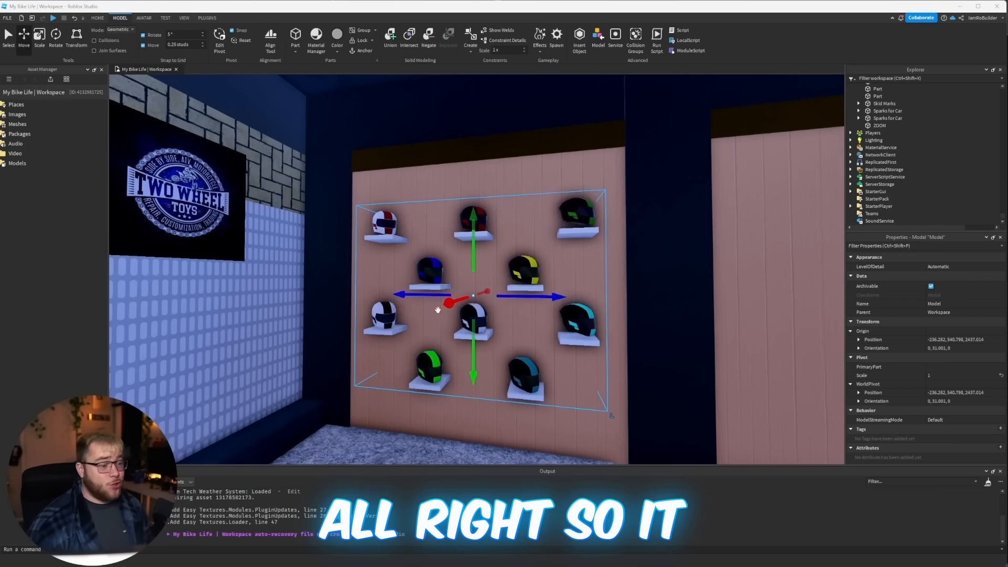
- Copy the grouped helmet-and-shelf display, turn it 180 degrees and fit the copy onto the far wall panel beside the dark wall
scroll(443, 309, down, 6)
right_drag(542, 391, 542, 391)
key(w)
key(s)
click(479, 314)
right_drag(527, 330, 527, 331)
drag(590, 304, 597, 304)
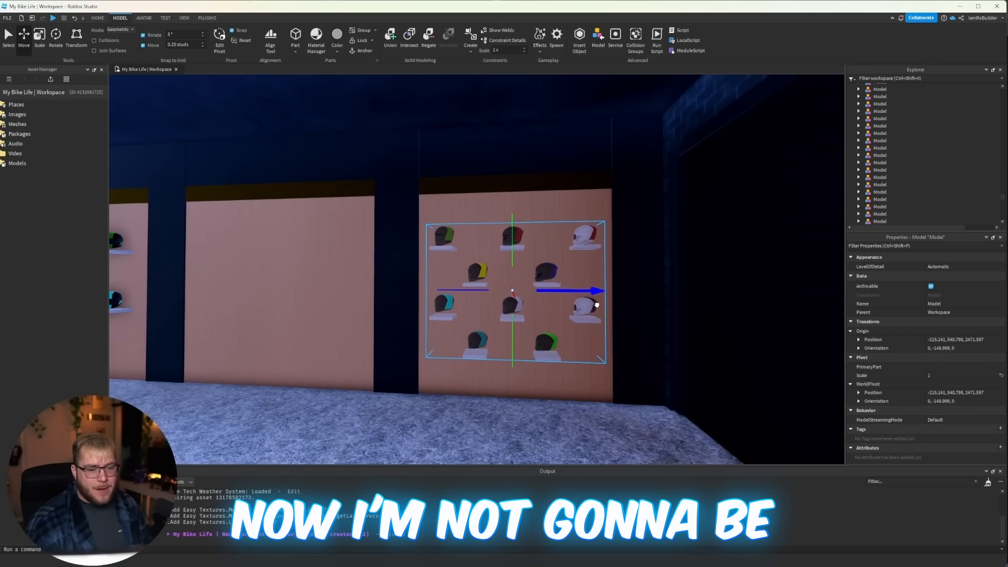
key(a)
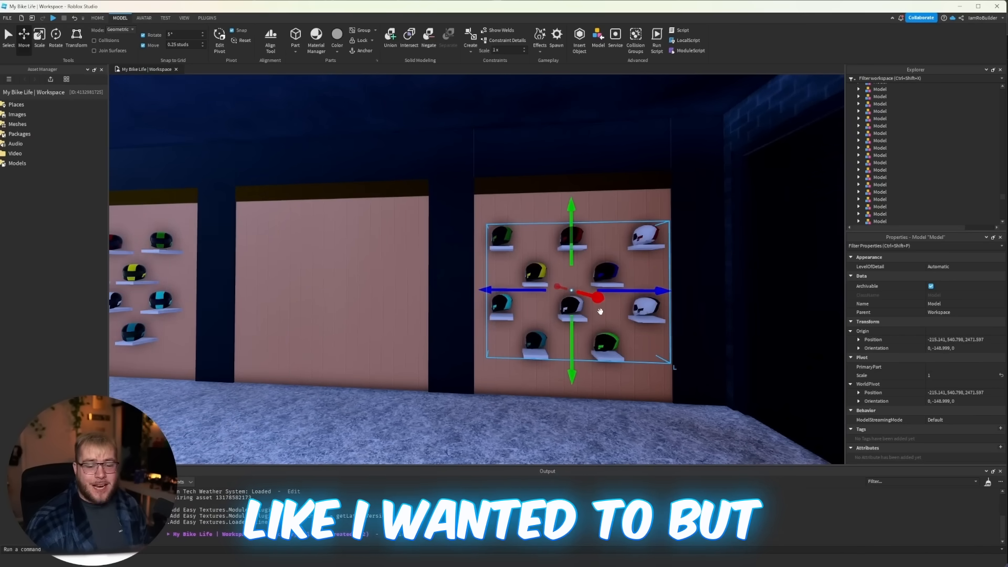
- Ungroup the copied helmet-and-shelf display and rotate its individual helmets on their shelves
key(ctrl+u)
key(w)
right_drag(599, 310, 517, 320)
key(s)
click(433, 324)
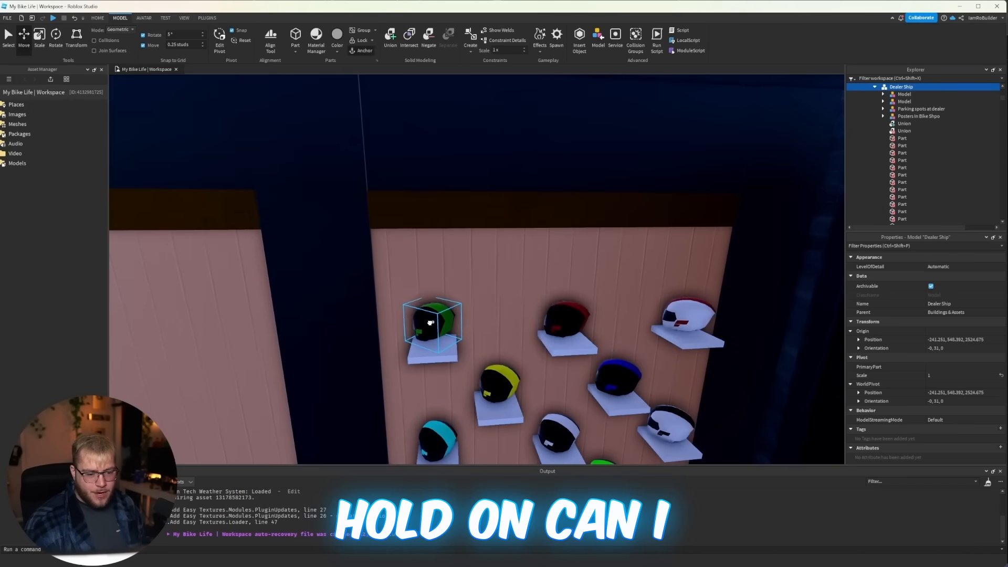
click(575, 318)
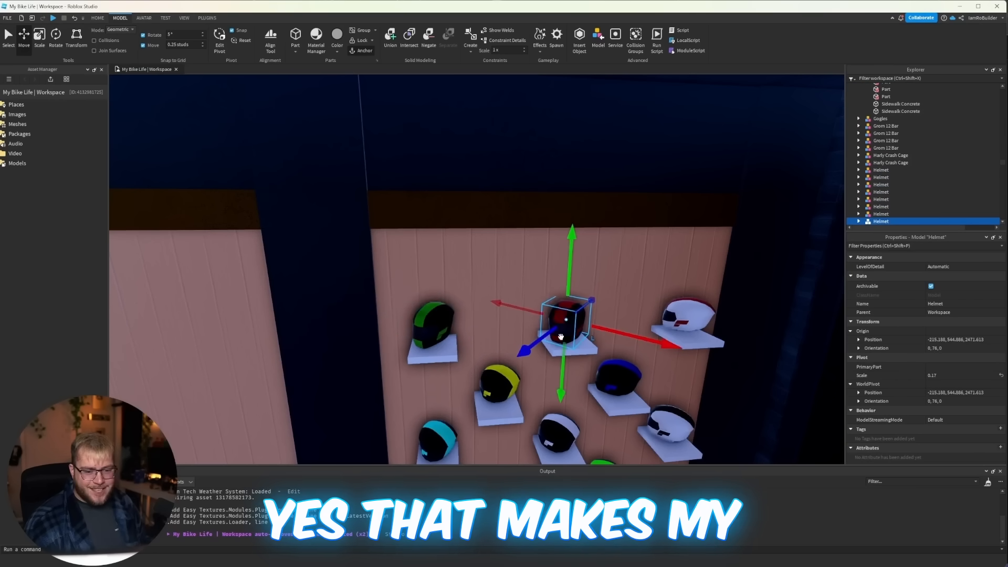
key(ctrl+r)
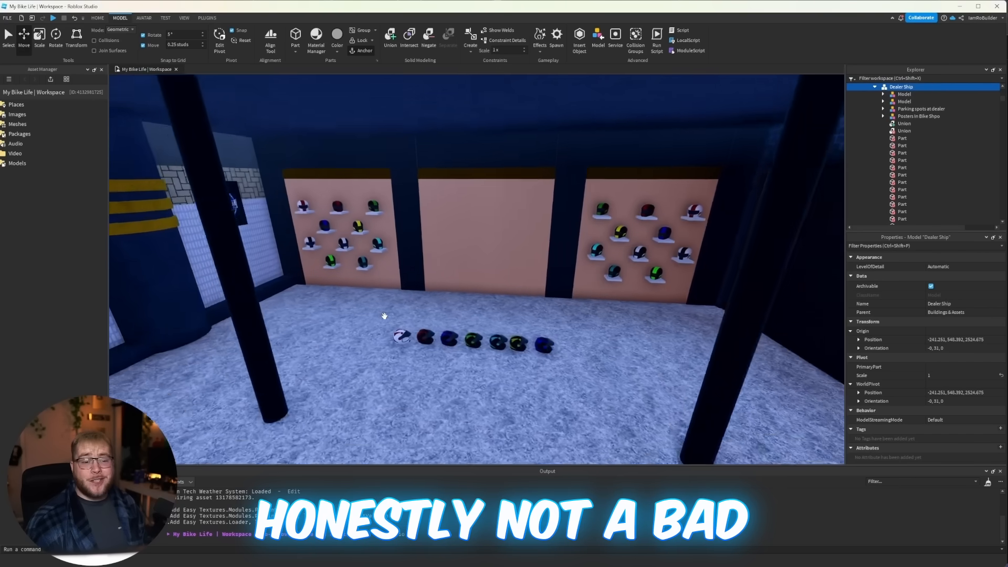
- Look over the helmet walls and the empty middle panel, and view the bikes parked outside the dealership
right_drag(384, 316, 390, 319)
key(d)
key(a)
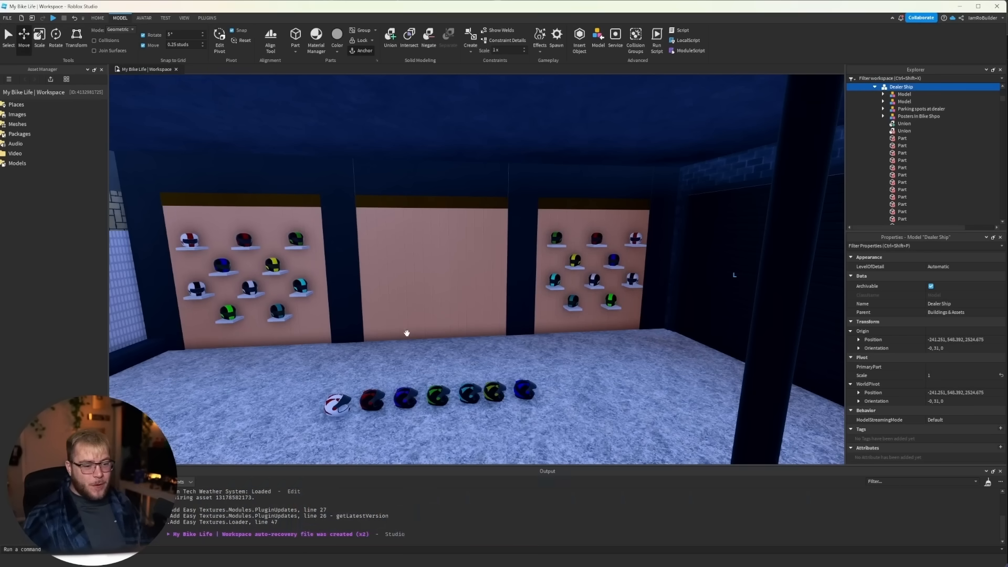
key(s)
right_drag(423, 317, 438, 317)
key(w)
right_drag(439, 317, 439, 317)
key(w)
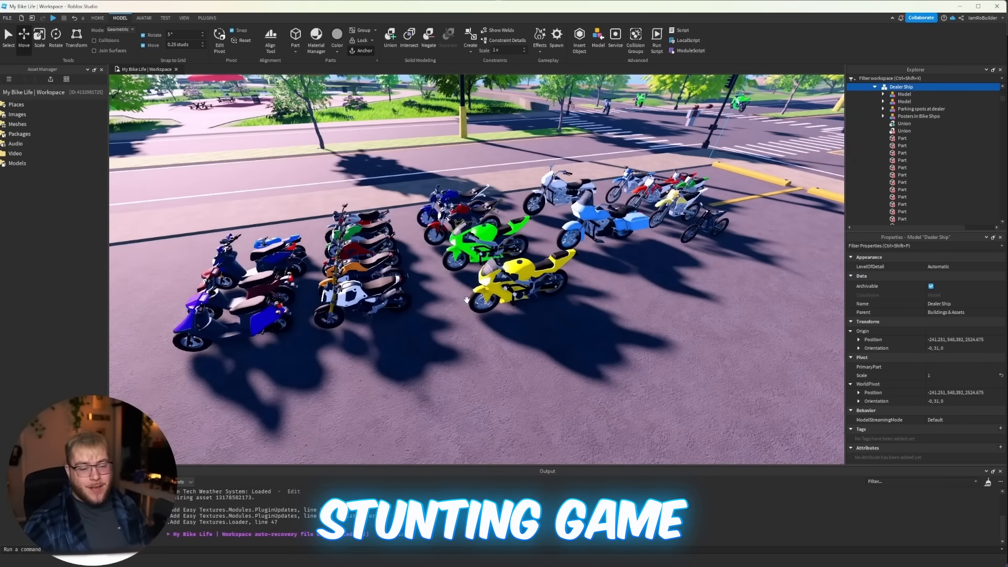
- Duplicate the green 636 bike with its stunt parts and place the copy in front of the showroom's empty middle wall panel
right_drag(467, 300, 483, 275)
key(w)
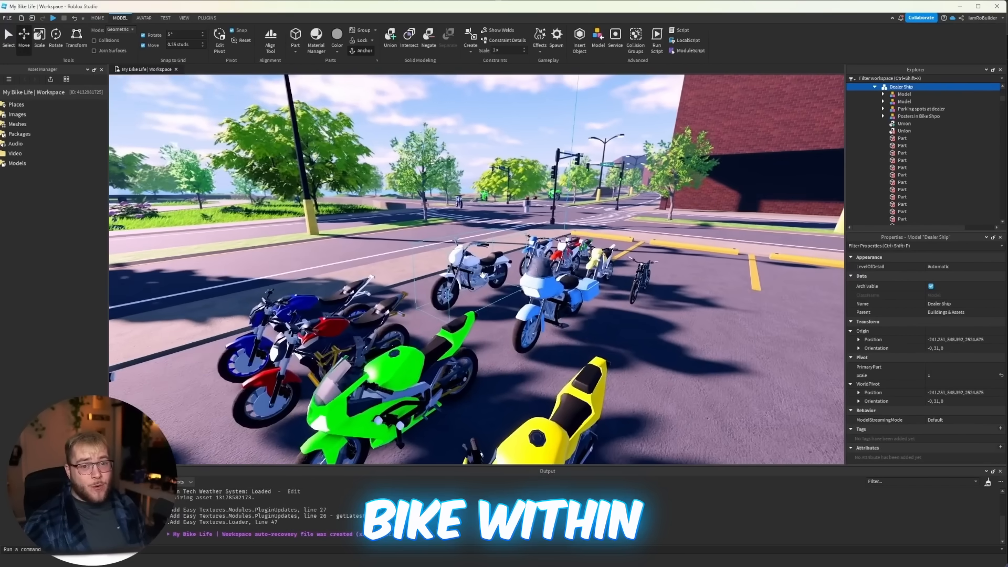
key(s)
click(371, 361)
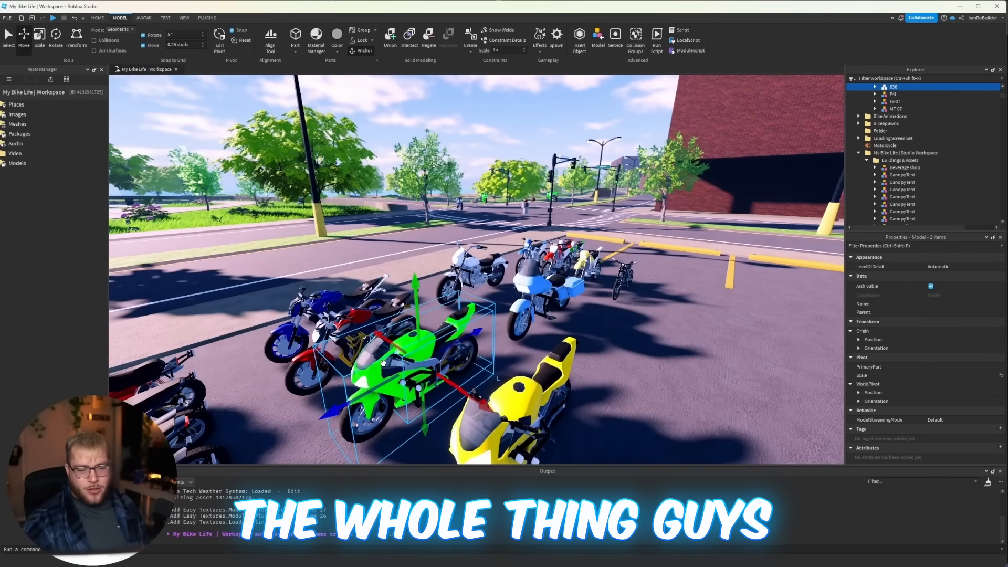
key(ctrl+v)
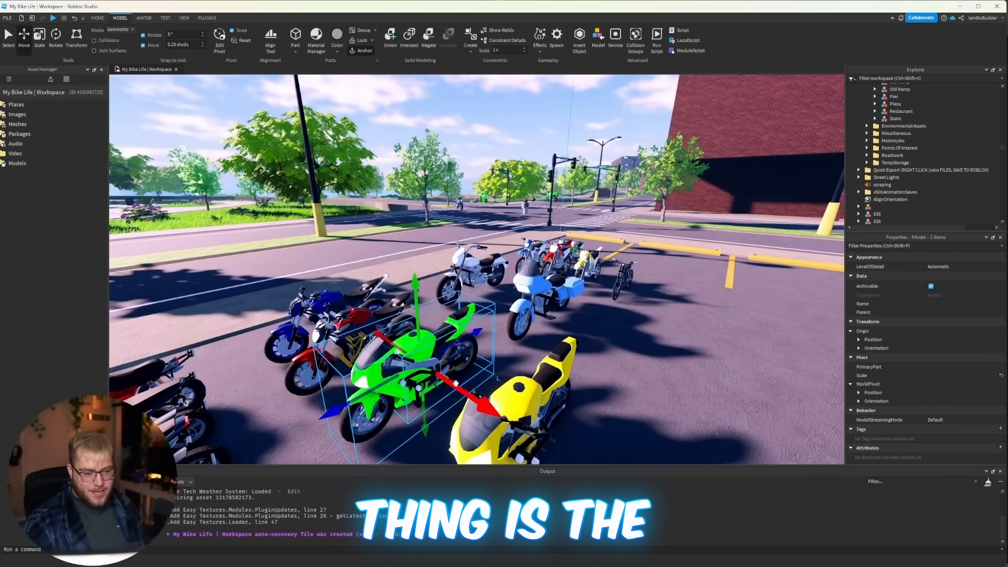
drag(460, 387, 593, 397)
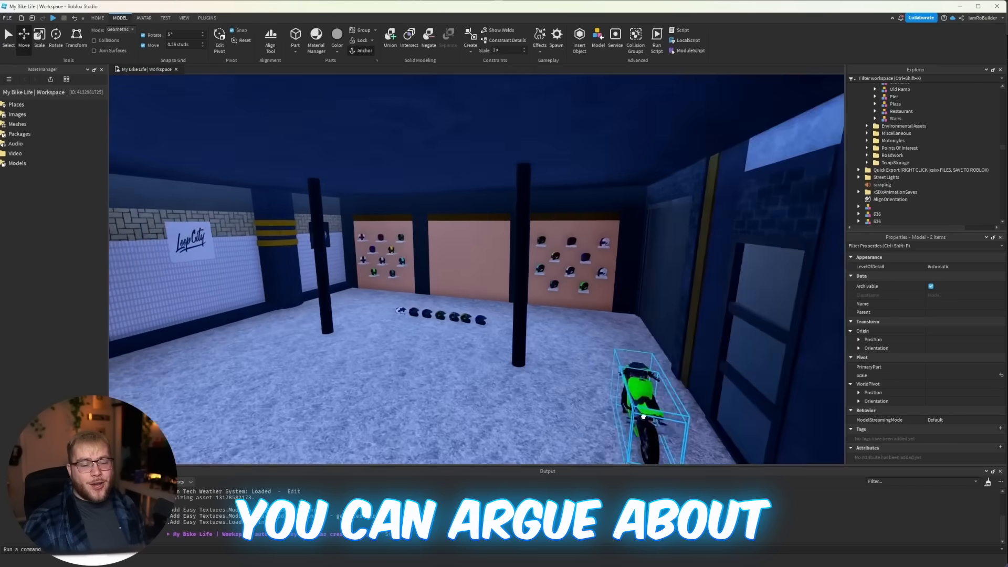
key(w)
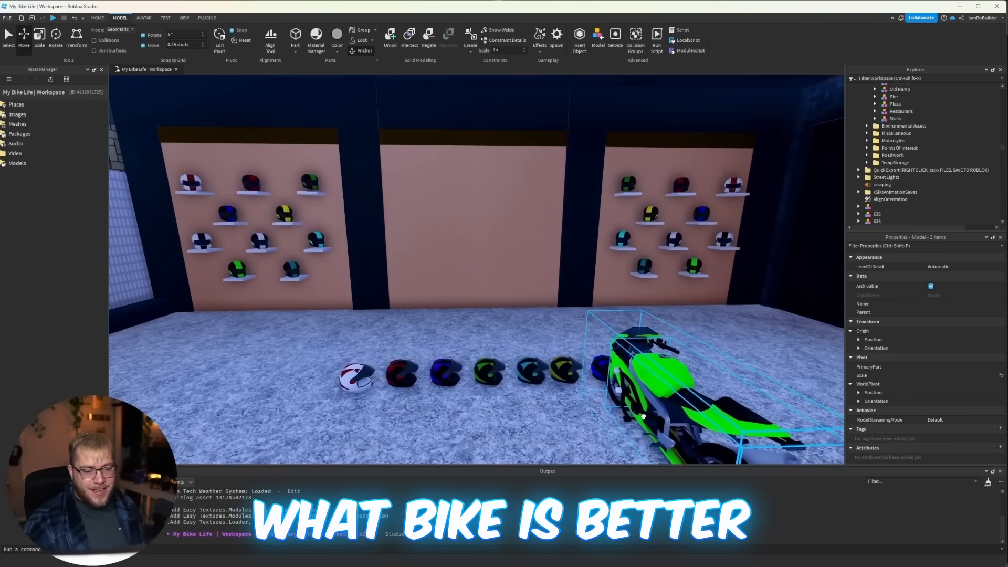
drag(643, 416, 480, 327)
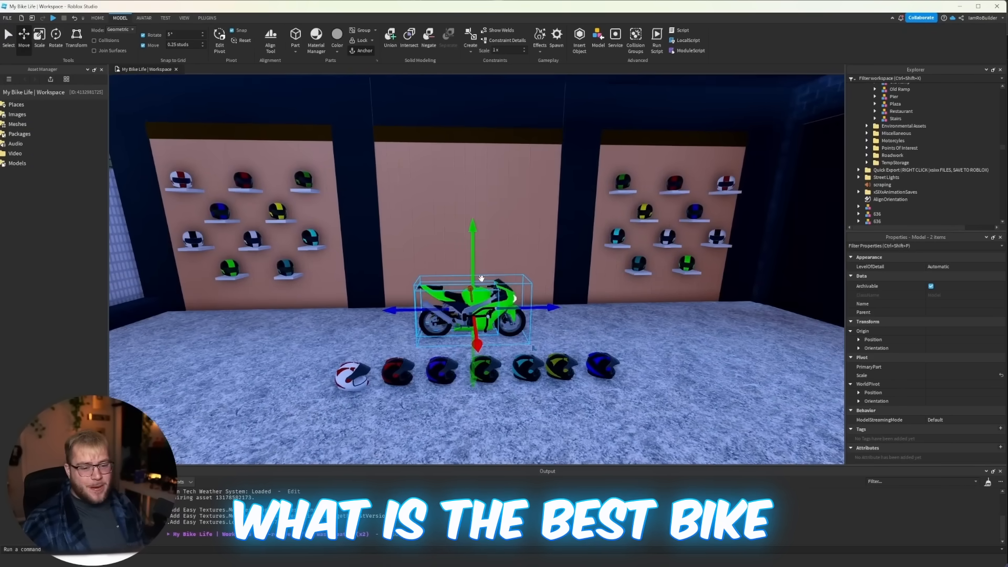
- Raise the green bike off the floor and push it back against the middle wall panel
drag(472, 251, 487, 219)
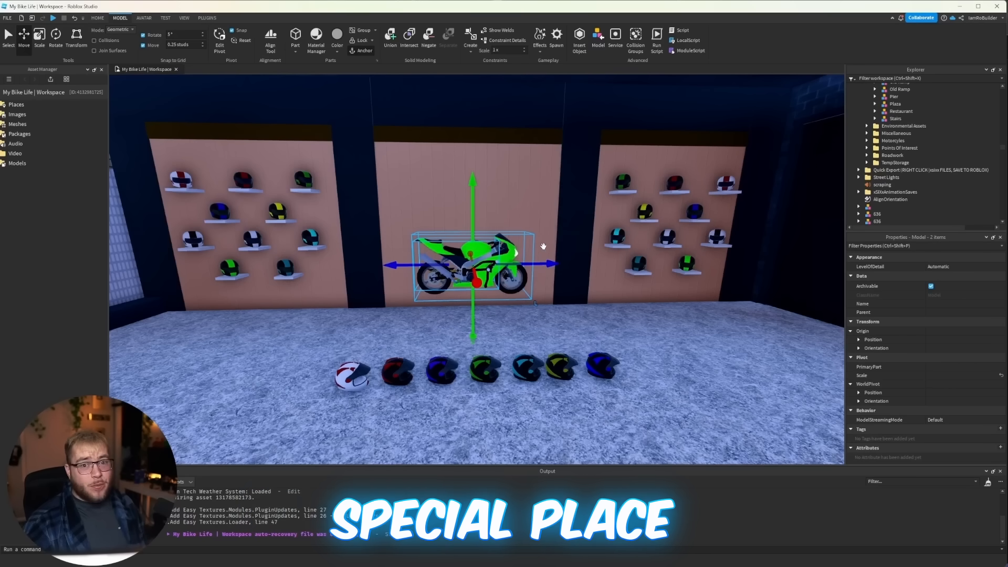
scroll(536, 250, up, 8)
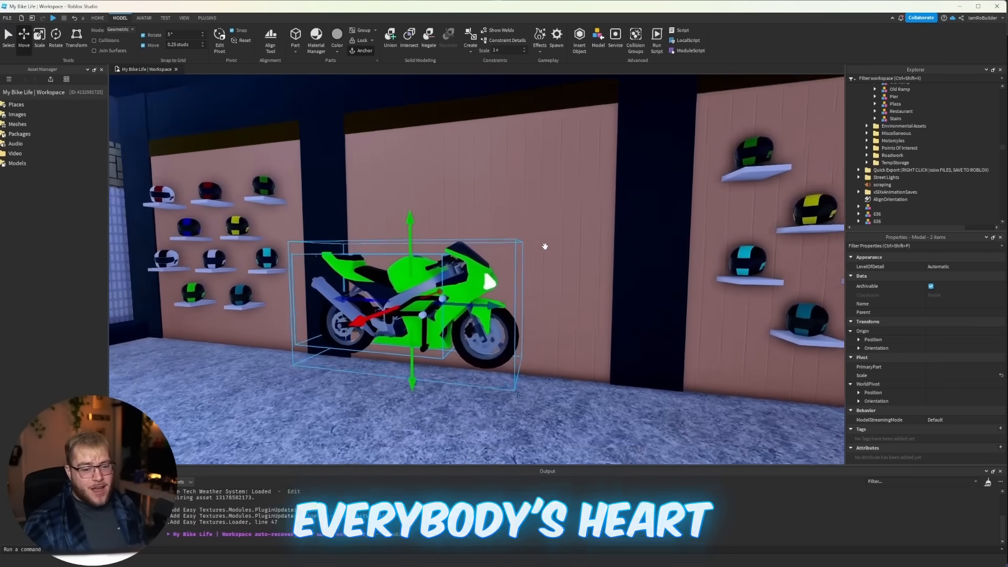
right_drag(545, 246, 492, 271)
drag(362, 295, 471, 265)
right_drag(434, 285, 434, 285)
scroll(434, 284, down, 5)
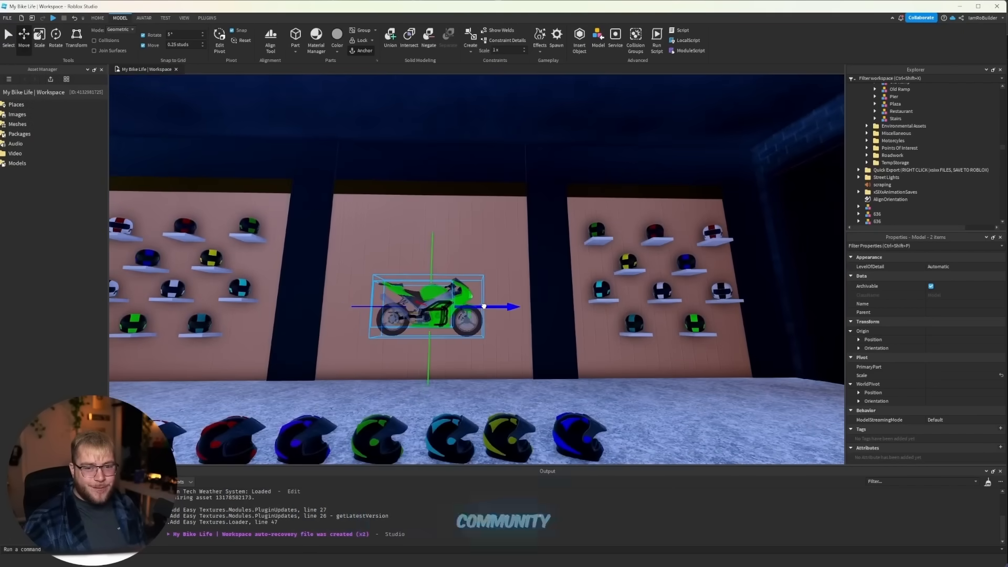
scroll(473, 294, down, 5)
scroll(448, 247, up, 3)
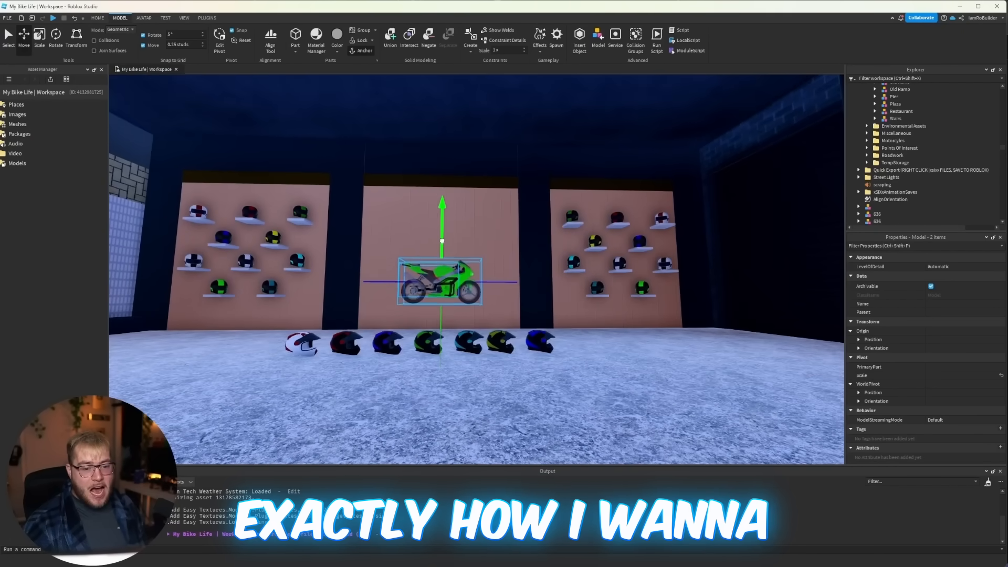
- Lower the green bike slightly and pull it a little away from the middle wall panel
drag(442, 241, 442, 251)
key(w)
right_drag(491, 243, 420, 252)
key(d)
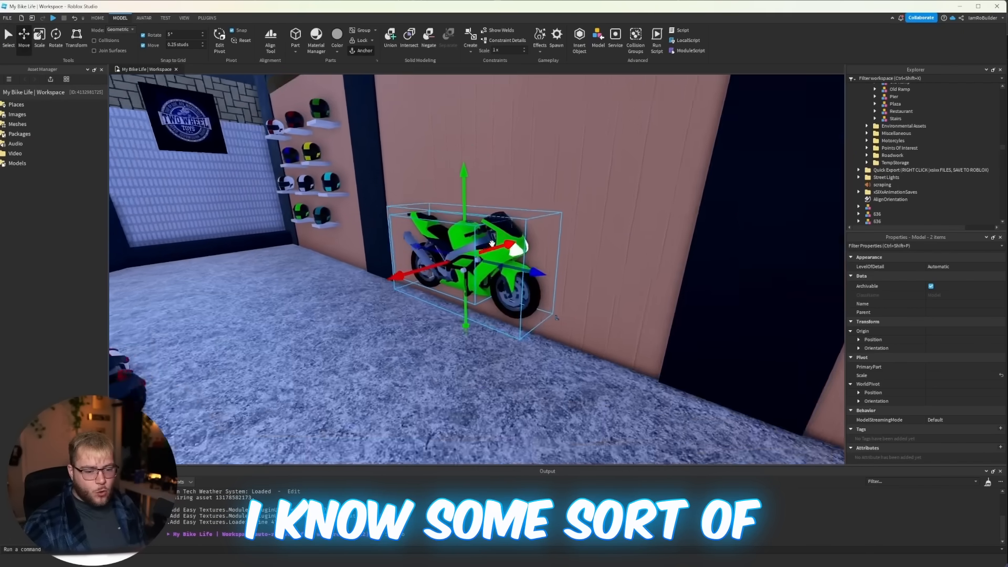
key(s)
drag(441, 265, 429, 269)
right_drag(429, 269, 405, 341)
key(s)
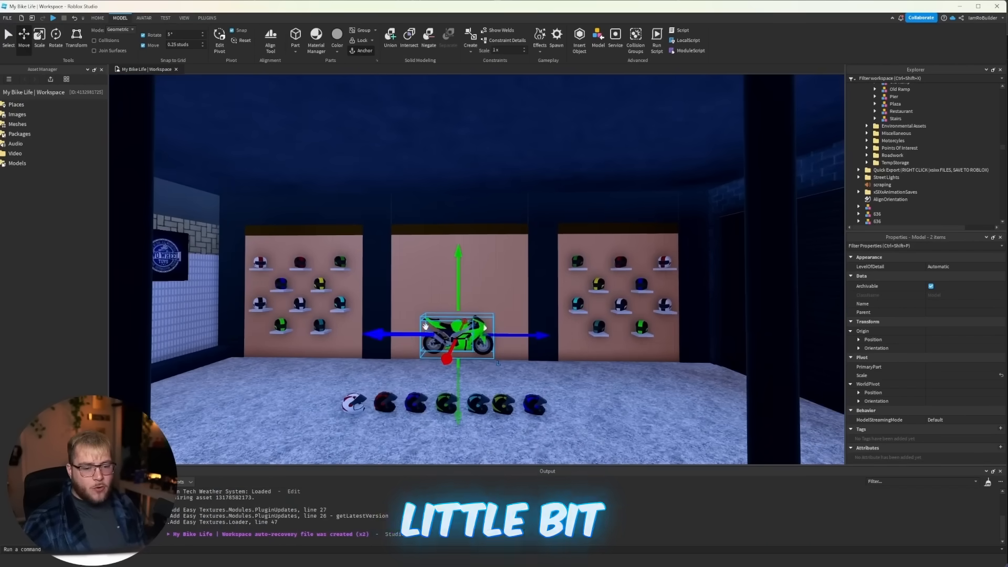
right_drag(501, 279, 505, 270)
key(s)
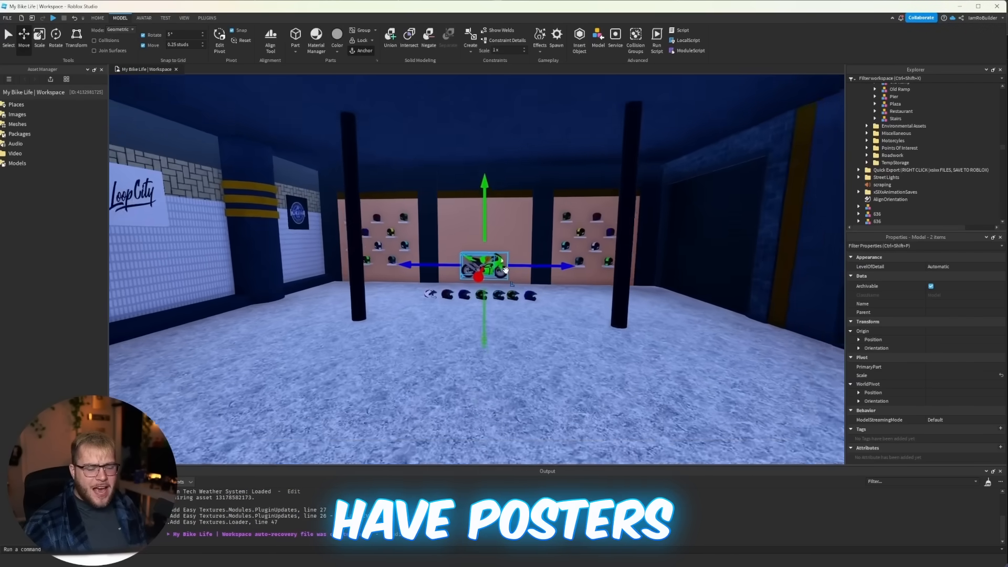
scroll(513, 261, up, 3)
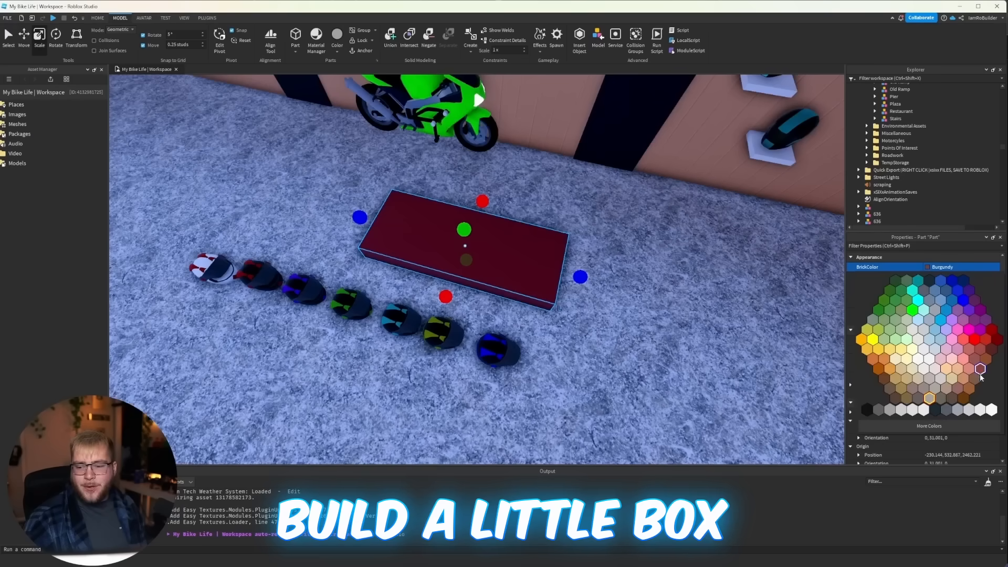
- Colour the platform block brown and render rotated wooden segments at a 45-degree angle with the Archimedes plugin
click(980, 369)
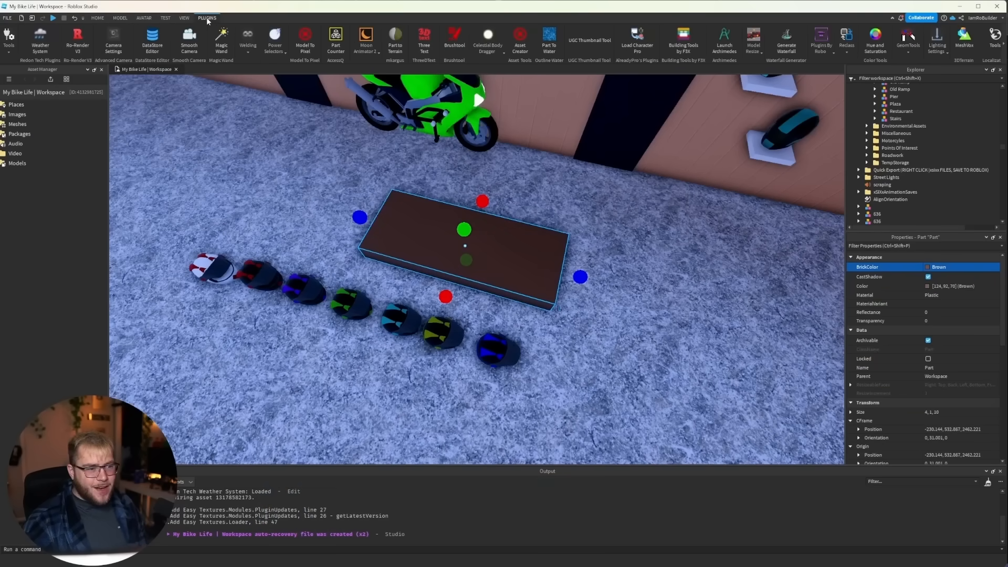
click(724, 38)
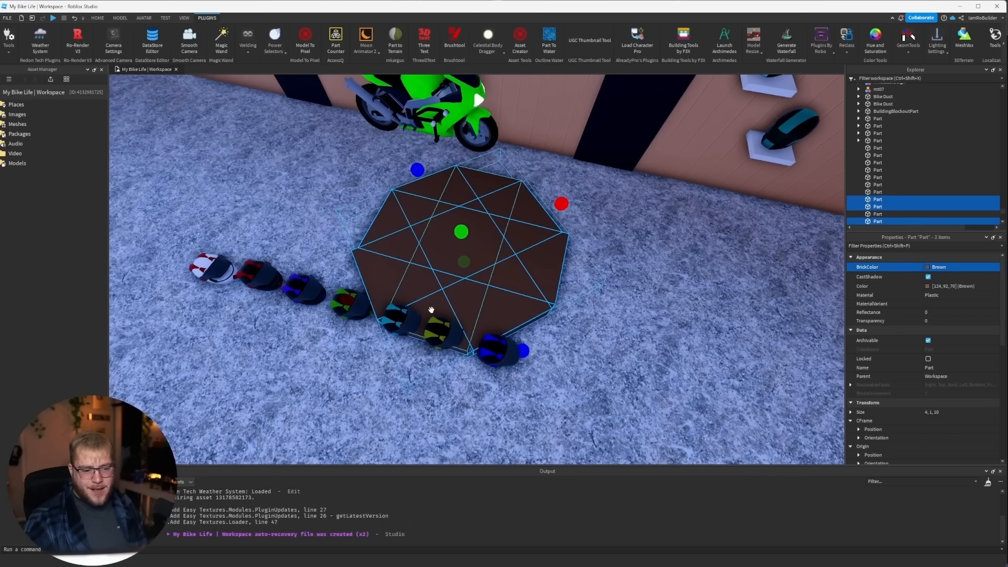
click(649, 275)
right_drag(649, 275, 649, 275)
ctrl+click(221, 162)
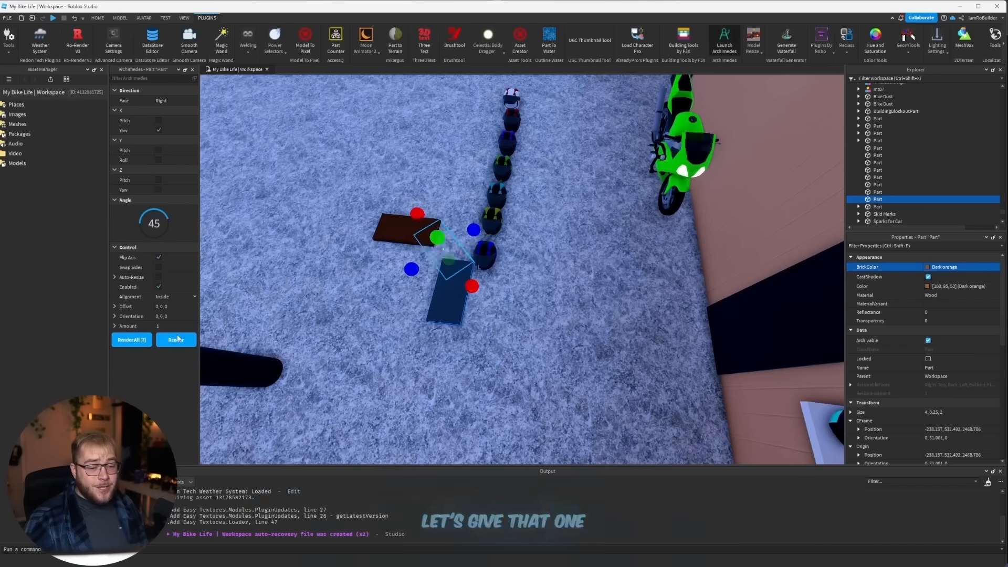
click(177, 338)
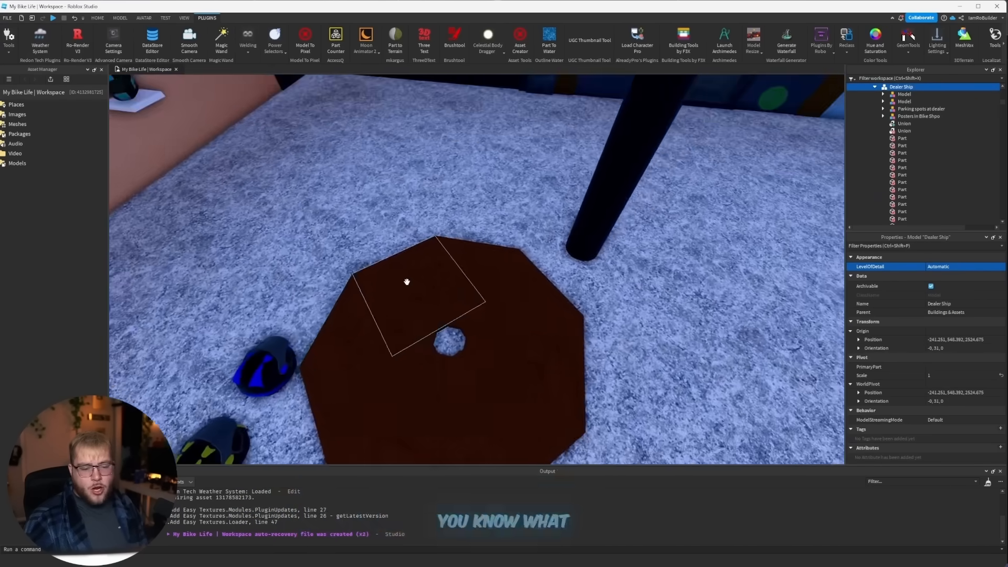
- Scale one wooden segment of the round platform across its centre to cover the hole
scroll(407, 283, up, 3)
click(432, 327)
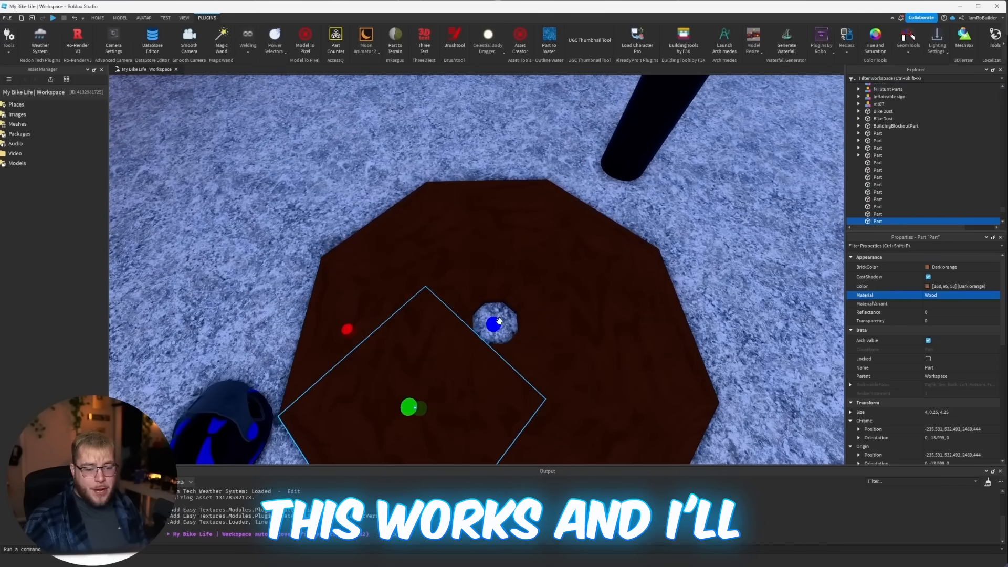
drag(498, 321, 536, 288)
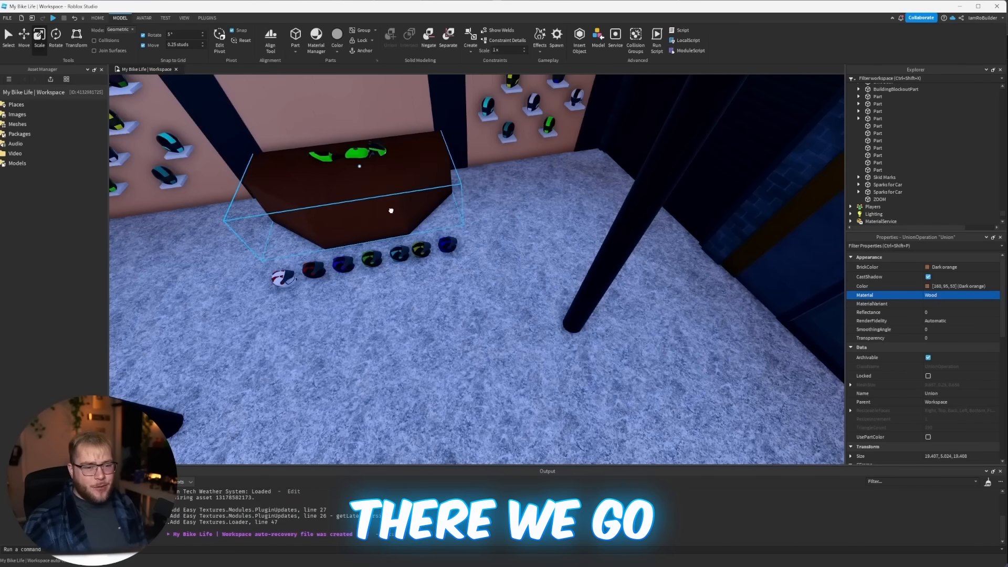
- Fit the wooden union platform beneath the green bike and move the bike with its stunt parts forward onto it
drag(391, 211, 393, 212)
drag(344, 116, 359, 152)
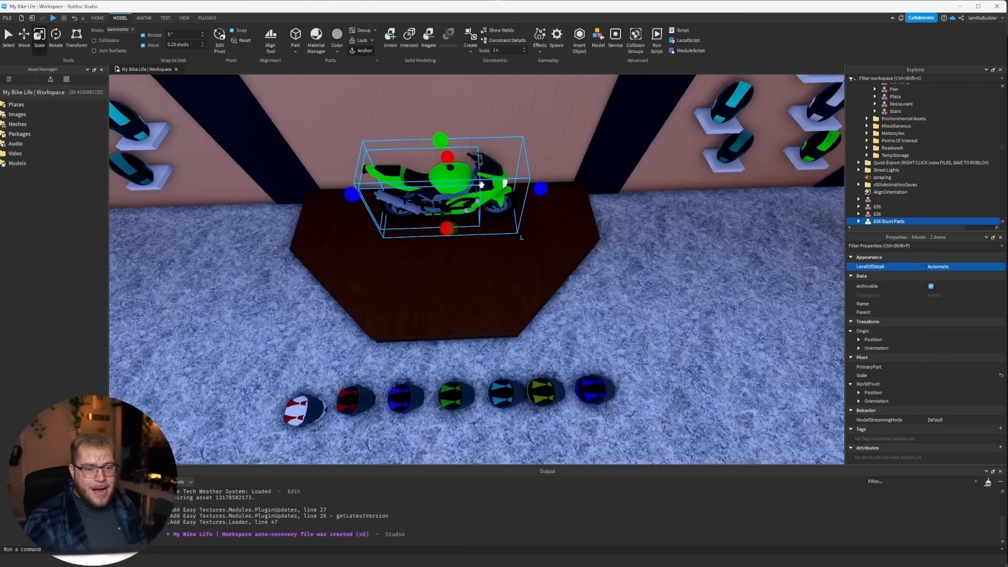
shift+click(479, 185)
drag(479, 184, 474, 249)
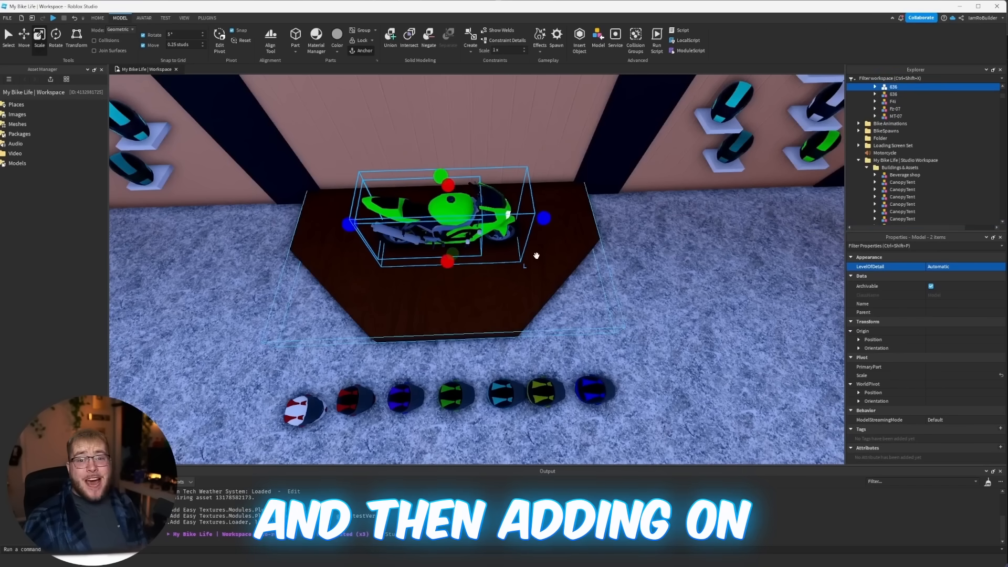
click(582, 256)
right_drag(598, 253, 597, 252)
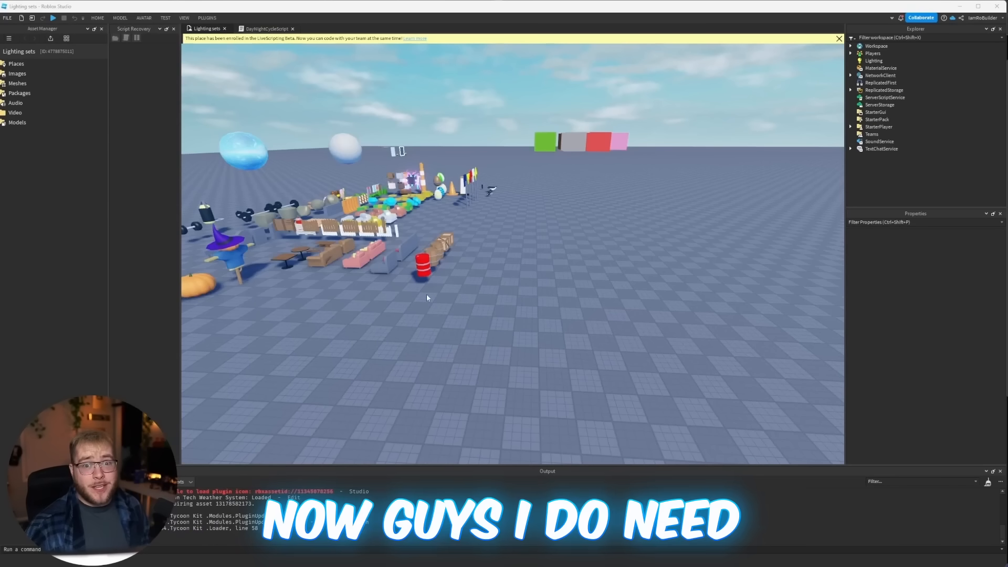
- Switch to the Lighting sets place and examine its light fixture models for the showroom
key(d)
right_drag(424, 287, 423, 285)
key(w)
key(d)
key(s)
right_drag(535, 268, 534, 265)
key(w)
key(w)
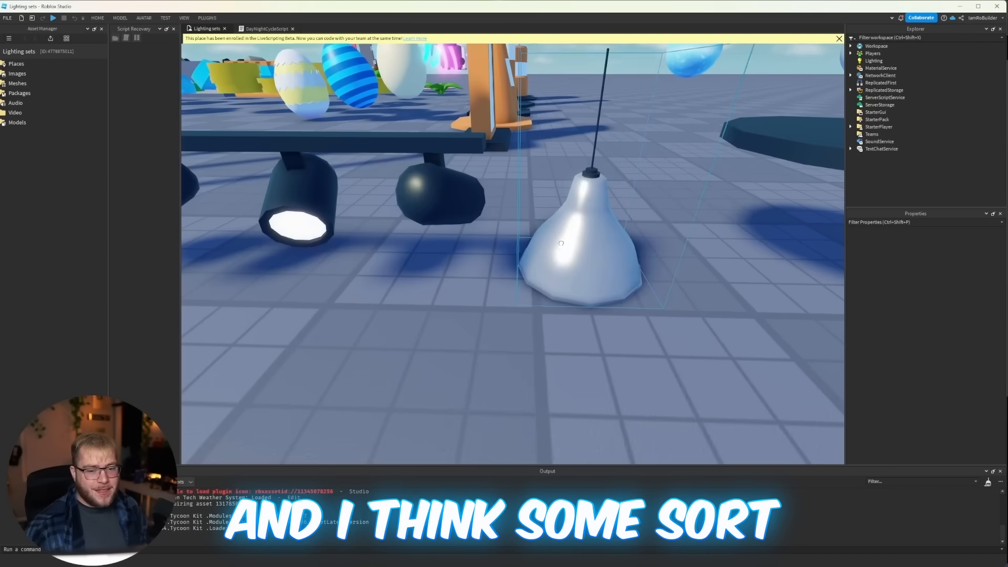
- Select the white pendant lamp, the spotlight track and the small black wall lamp together for copying into the showroom
key(s)
drag(550, 277, 529, 346)
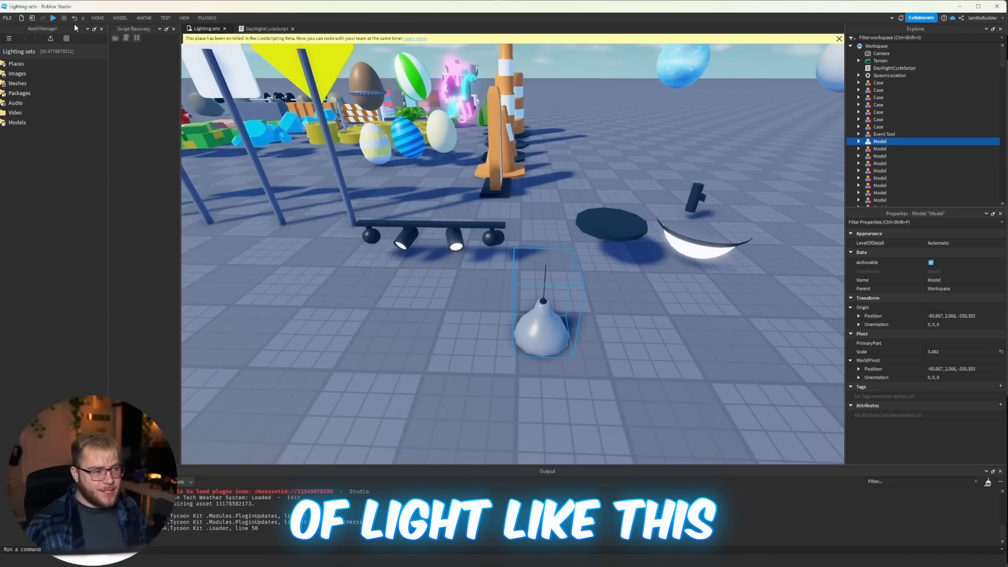
ctrl+click(460, 223)
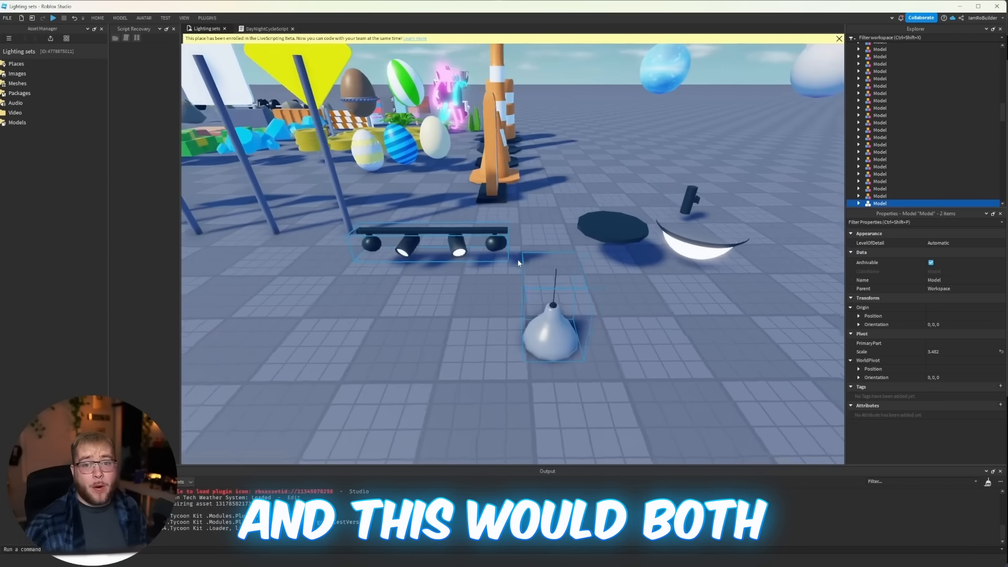
key(d)
ctrl+click(633, 192)
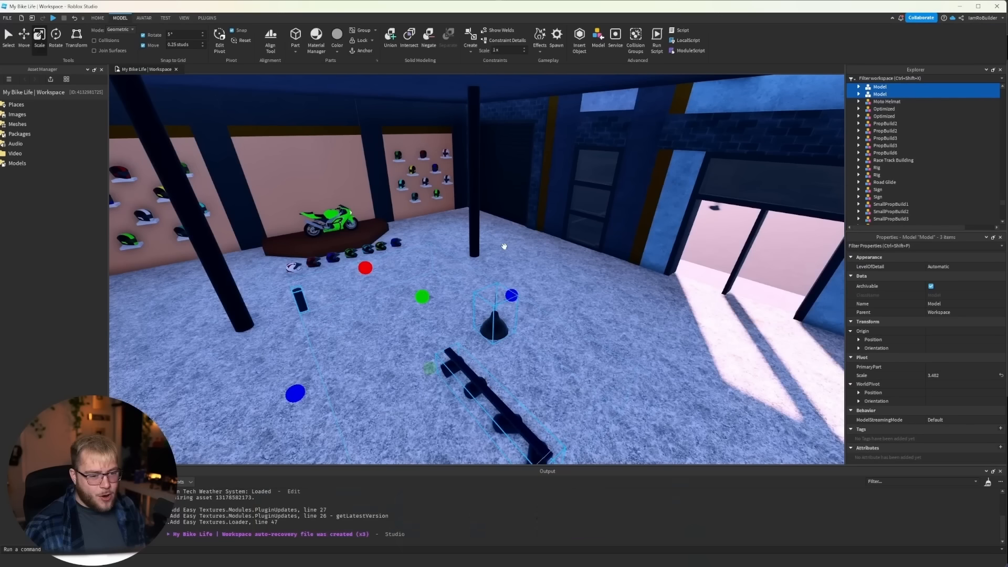
- Mount the small black wall lamp on the light pillar at one side of the showroom entrance
key(w)
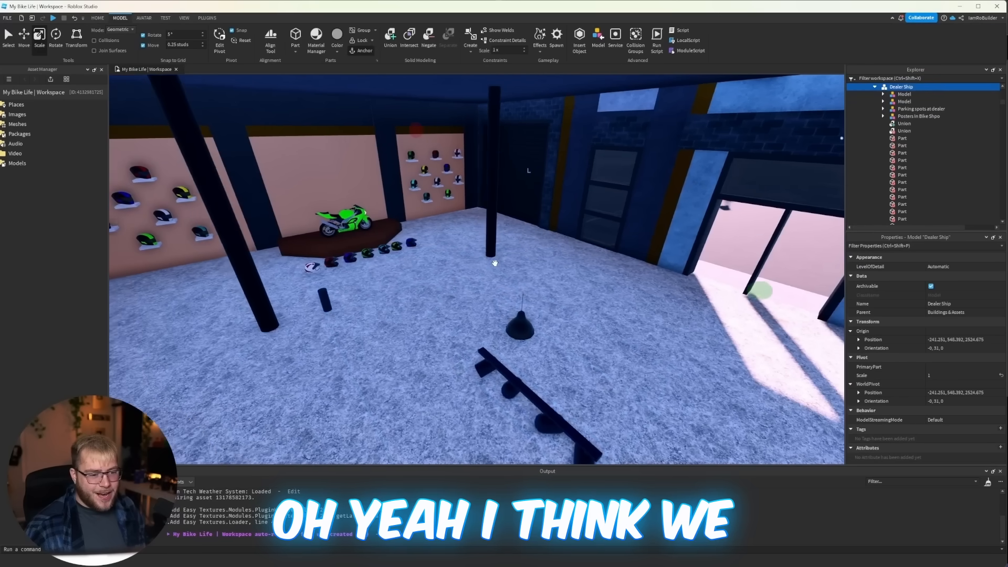
drag(407, 310, 450, 264)
key(w)
scroll(509, 260, down, 8)
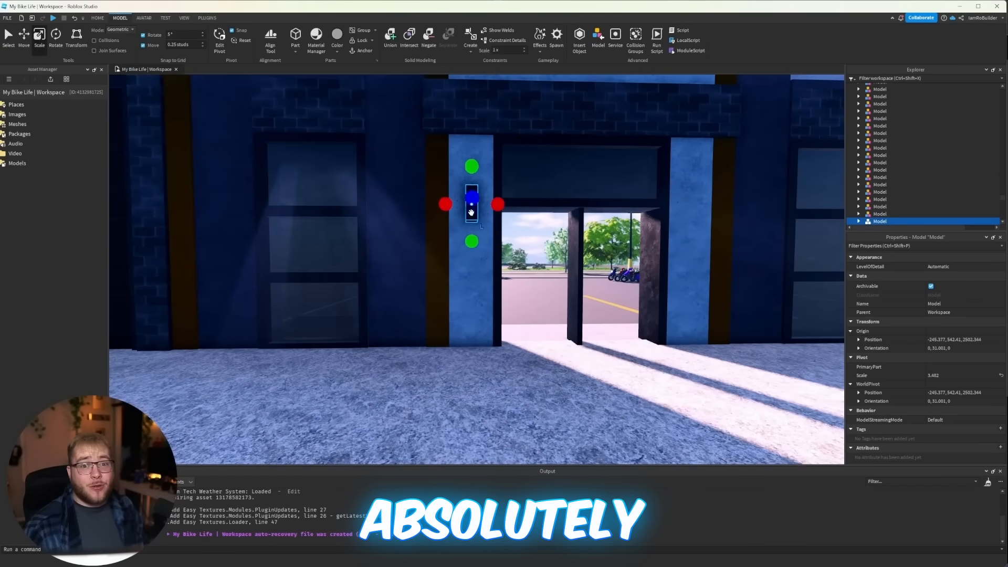
- Duplicate the entrance wall lamp and move the copy onto the matching pillar at the other side of the doors
click(26, 37)
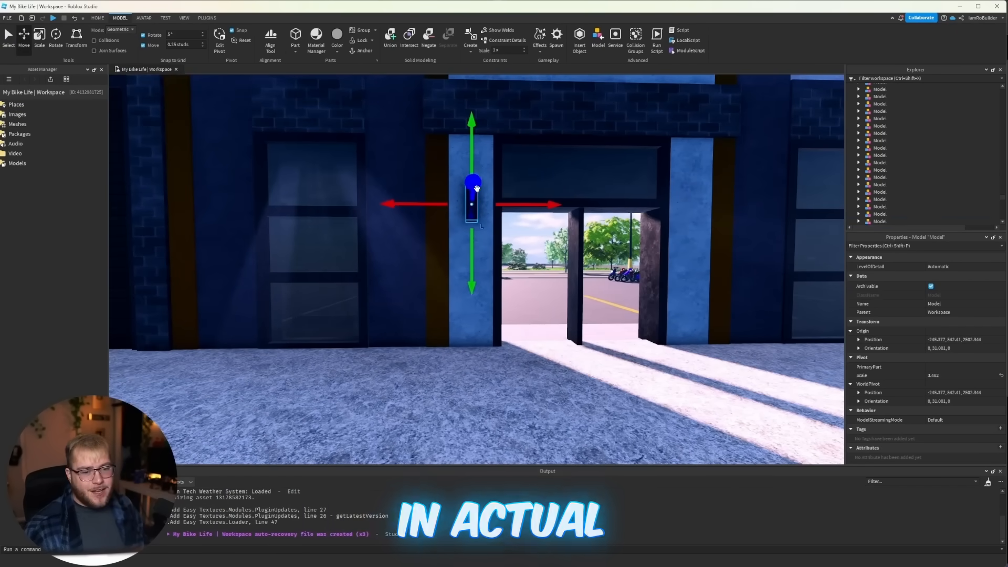
key(ctrl+d)
drag(526, 203, 619, 206)
key(d)
key(w)
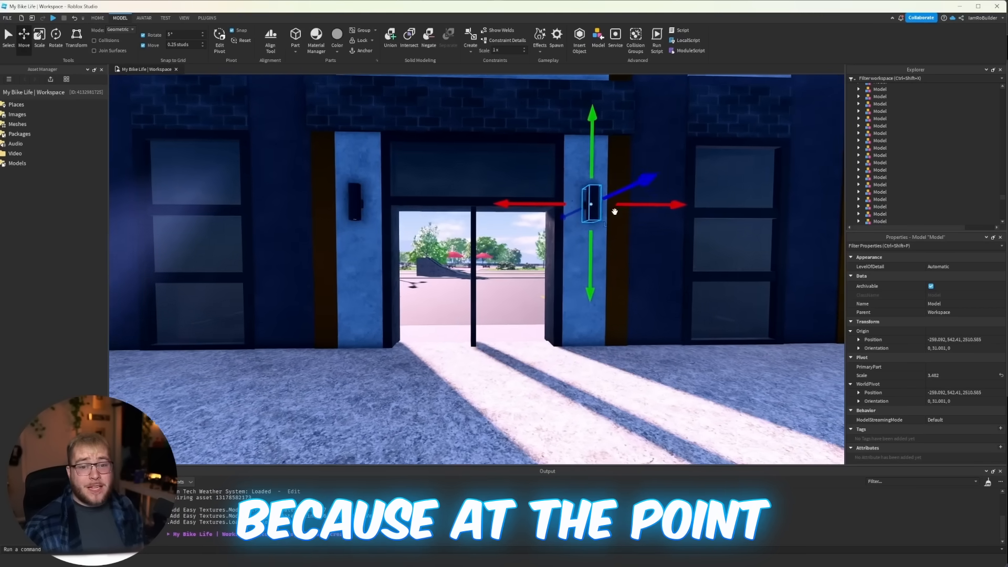
- Hang the pendant lamp and the spotlight track from the ceiling, with the track in front of the green bike display
key(d)
key(s)
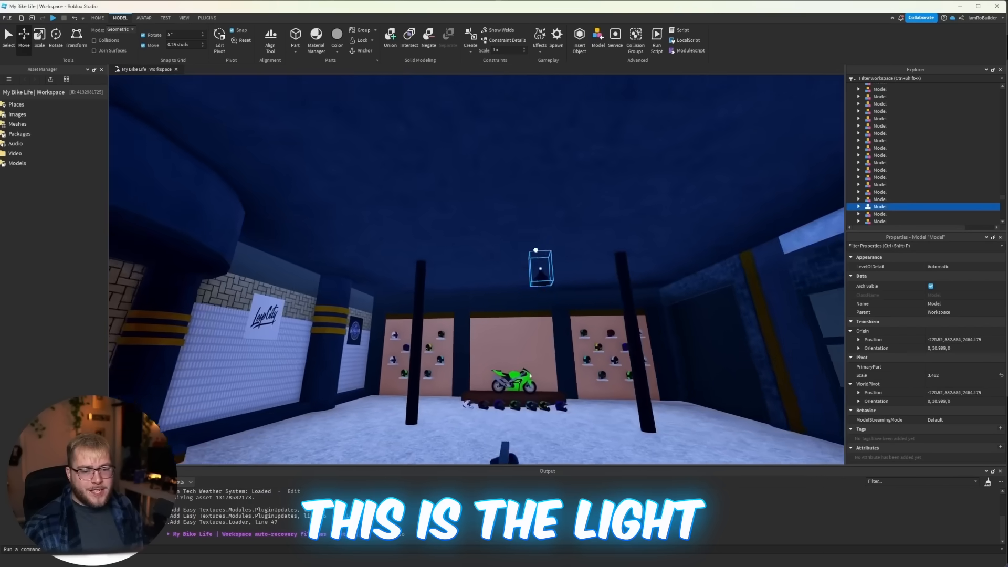
mouse_move(462, 315)
right_down()
mouse_move(449, 294)
mouse_move(468, 325)
right_up()
click(428, 251)
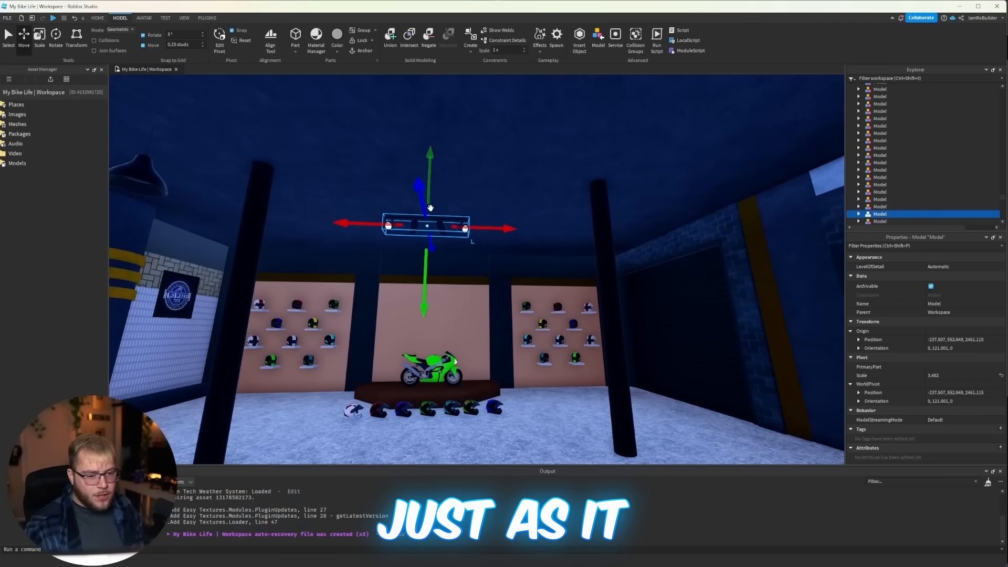
key(w)
key(d)
right_drag(443, 198, 441, 201)
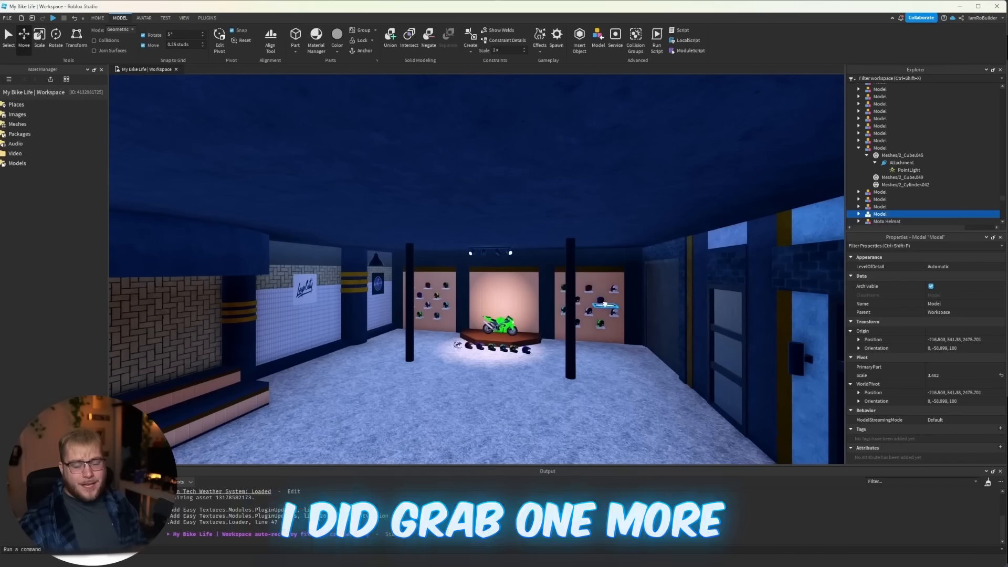
- Place the round disc light on the bike's wooden platform and scale it down to about 0.78
key(w)
drag(605, 304, 544, 341)
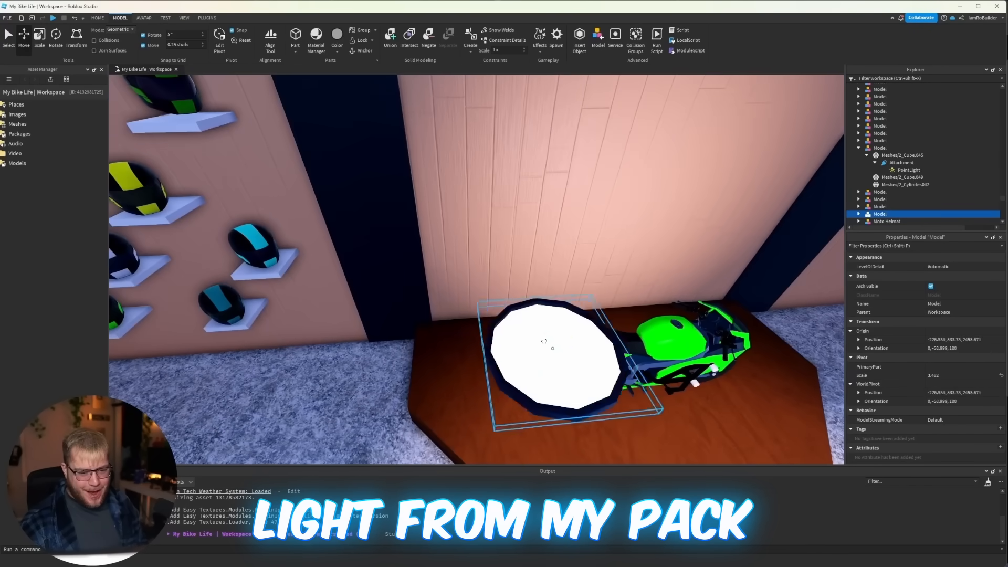
click(41, 37)
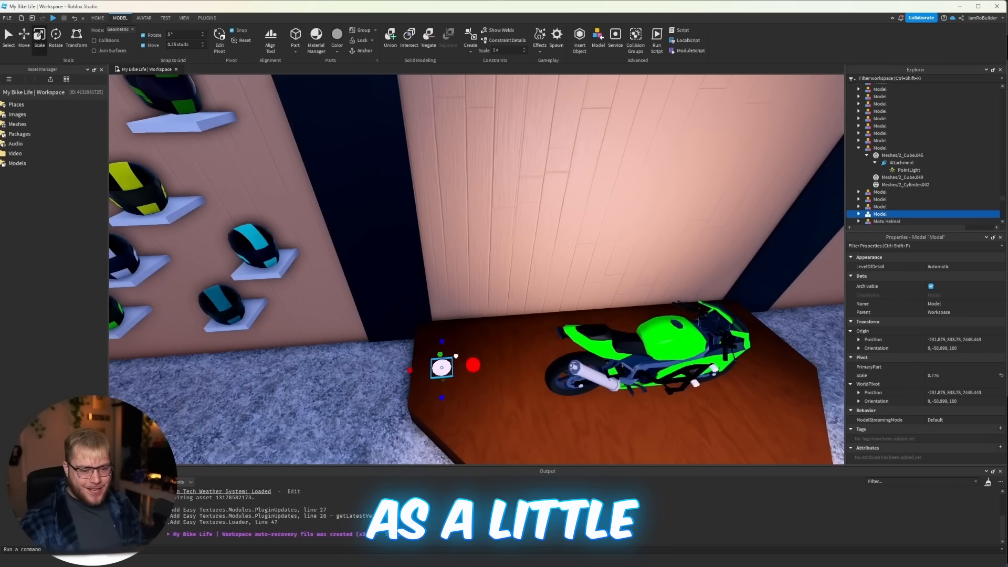
right_drag(456, 356, 522, 363)
scroll(470, 351, up, 4)
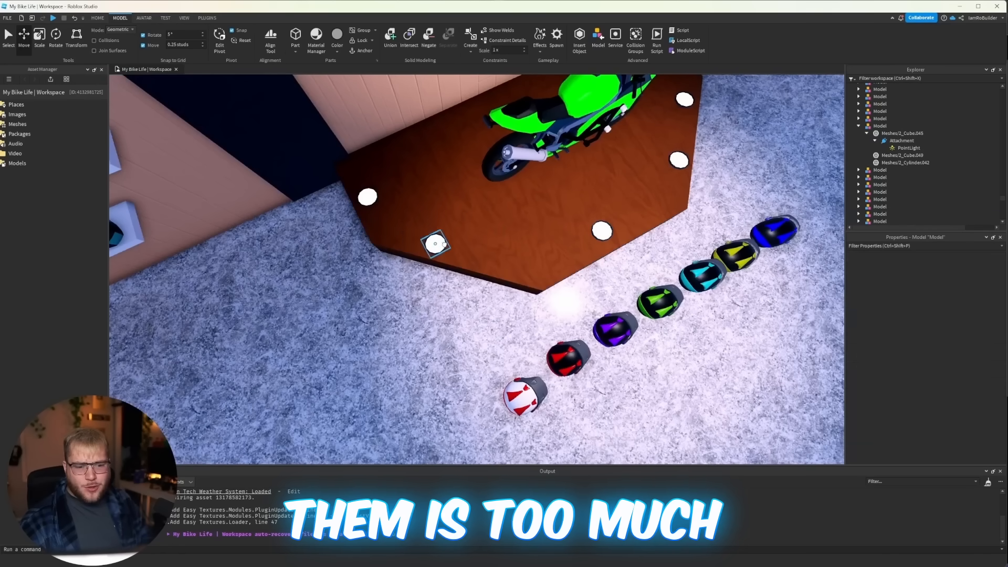
- Reposition the disc light along the platform's front edge so each side of the platform has one light
drag(435, 241, 456, 246)
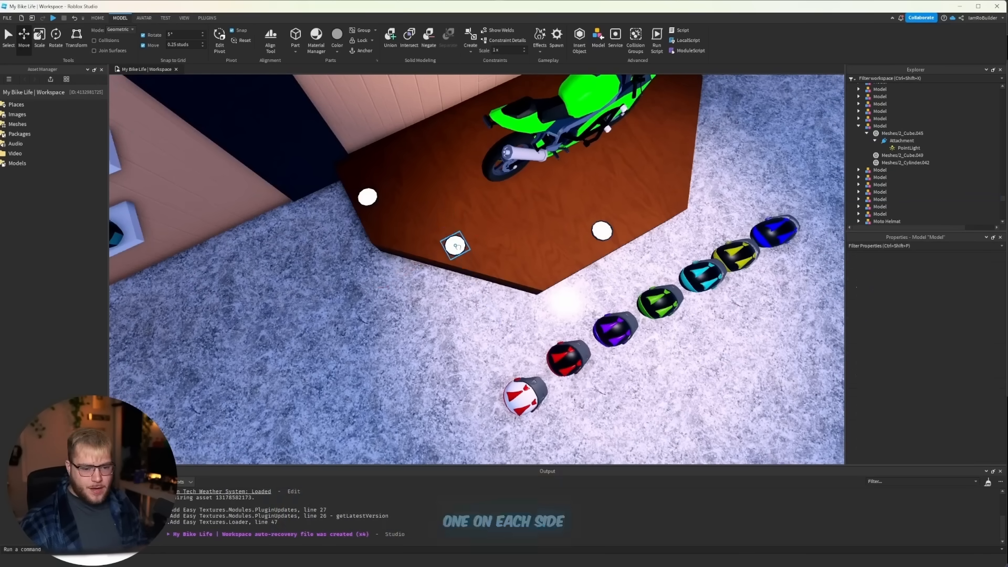
click(461, 245)
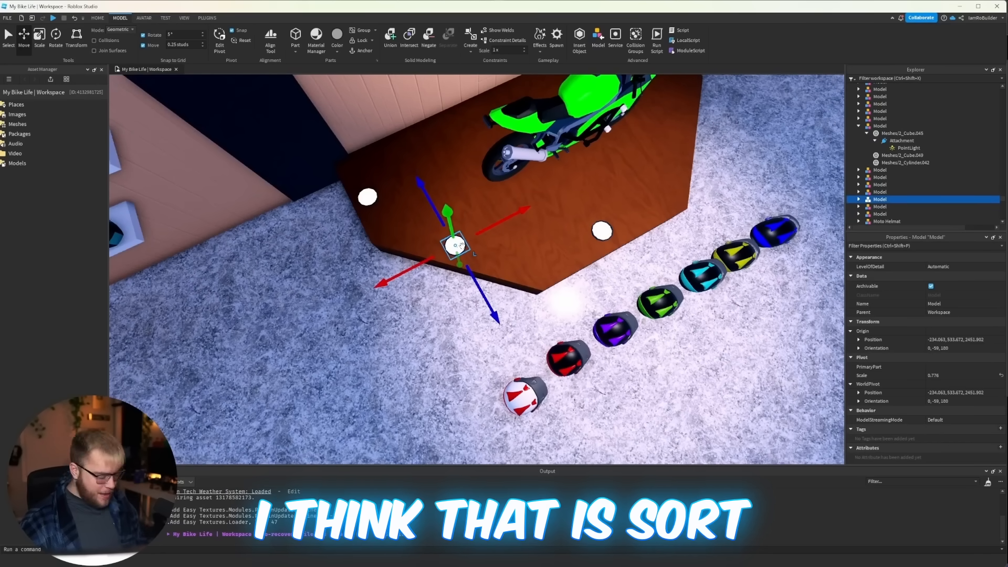
scroll(478, 250, down, 3)
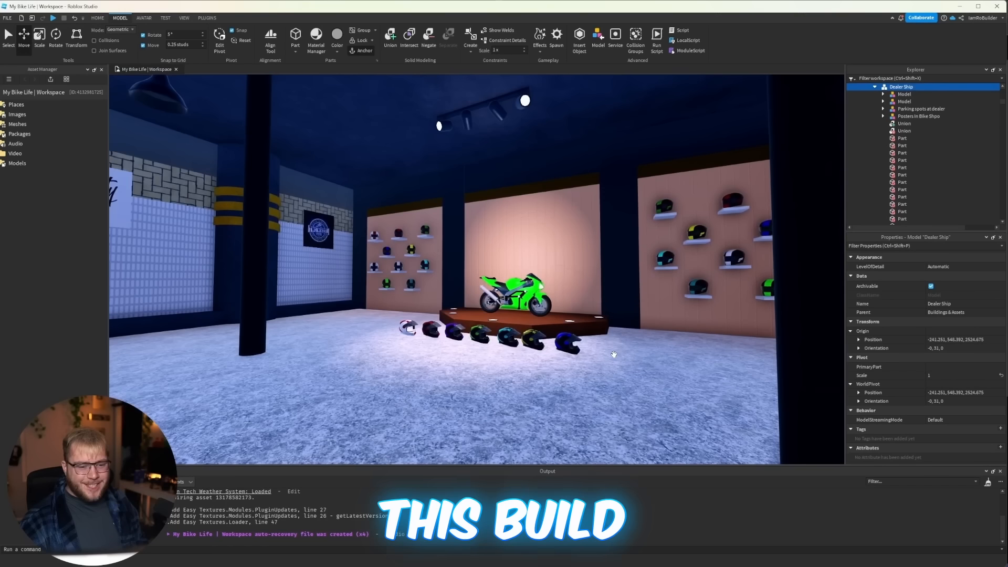
- Paste the light attachment into the entrance wall lamp's Meshes/2_Cube.044 part
scroll(613, 354, down, 5)
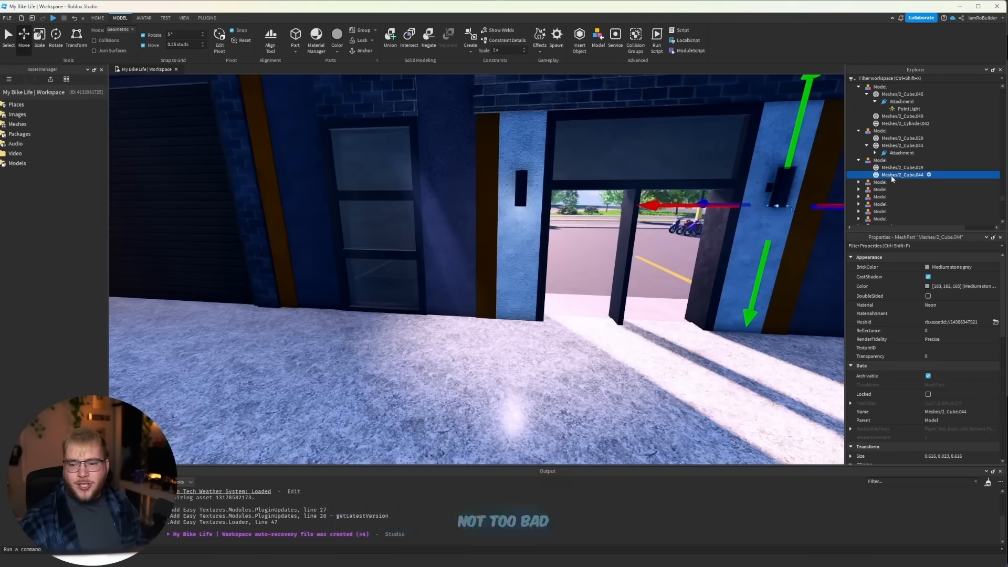
right_click(891, 176)
click(909, 198)
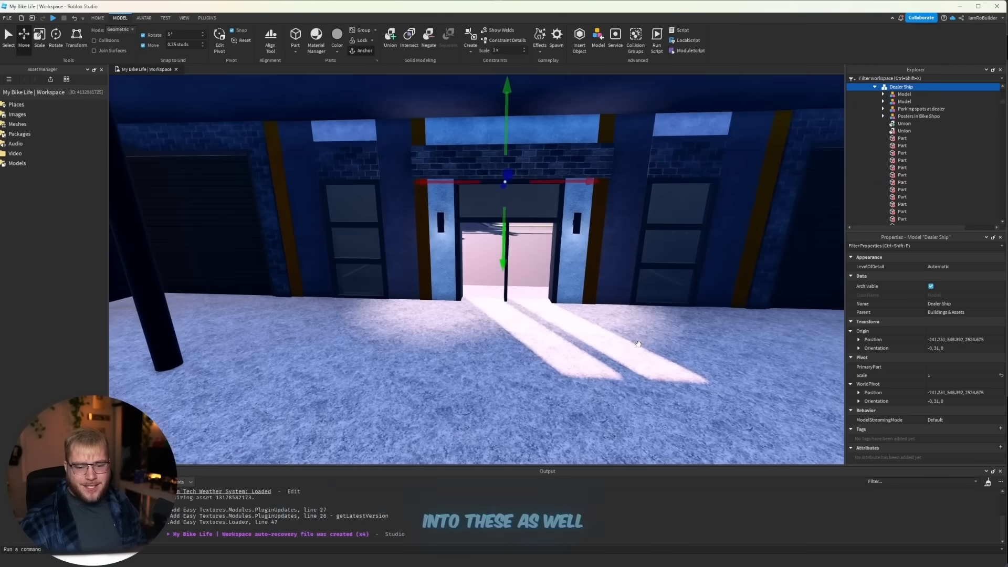
- Copy a lit wall lamp over to the wall around the green bike display
scroll(435, 276, up, 5)
click(434, 276)
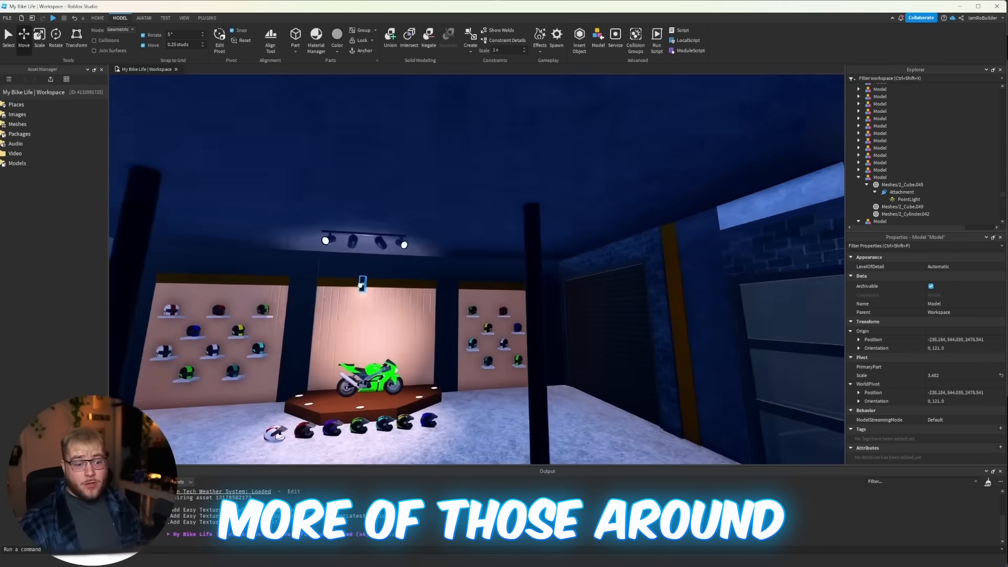
scroll(359, 286, up, 3)
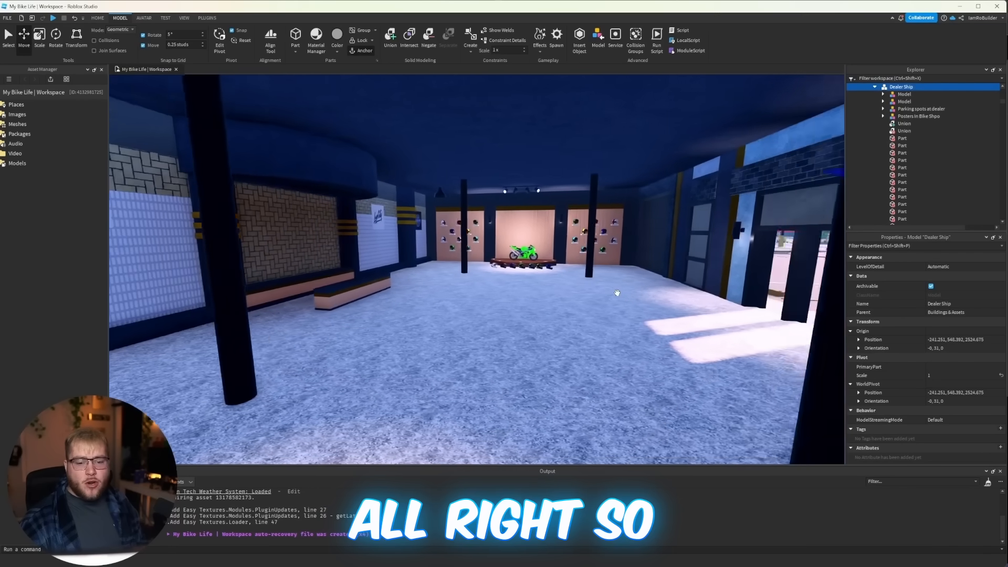
- Copy the pendant lamp to further spots along the showroom ceiling, starting near the helmet wall
key(w)
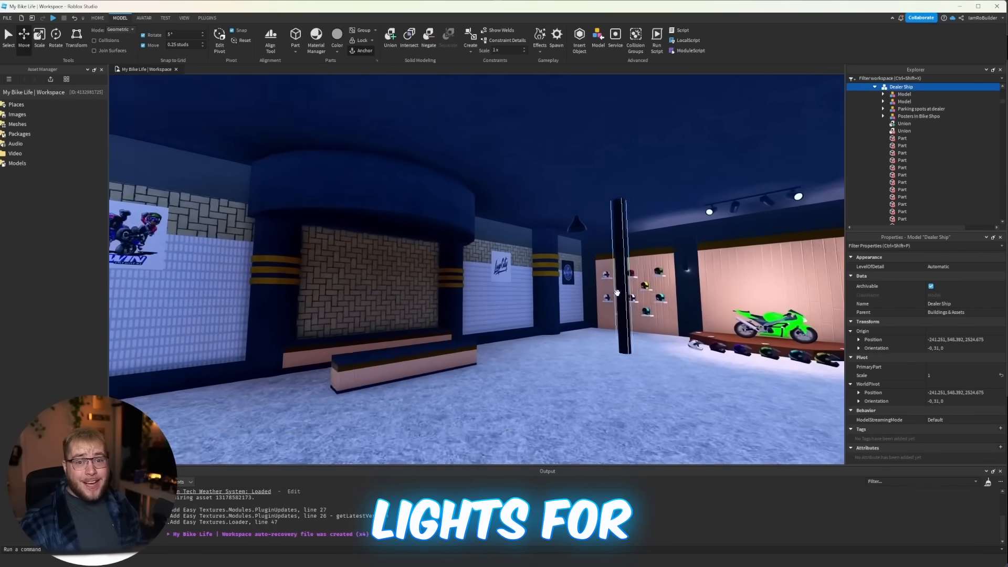
right_drag(617, 292, 610, 272)
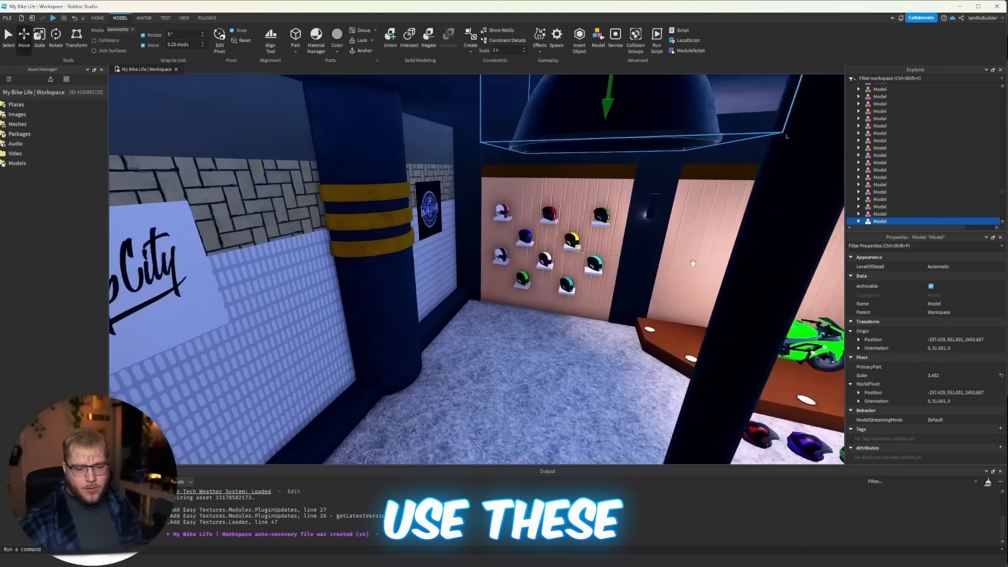
key(f)
alt+click(533, 251)
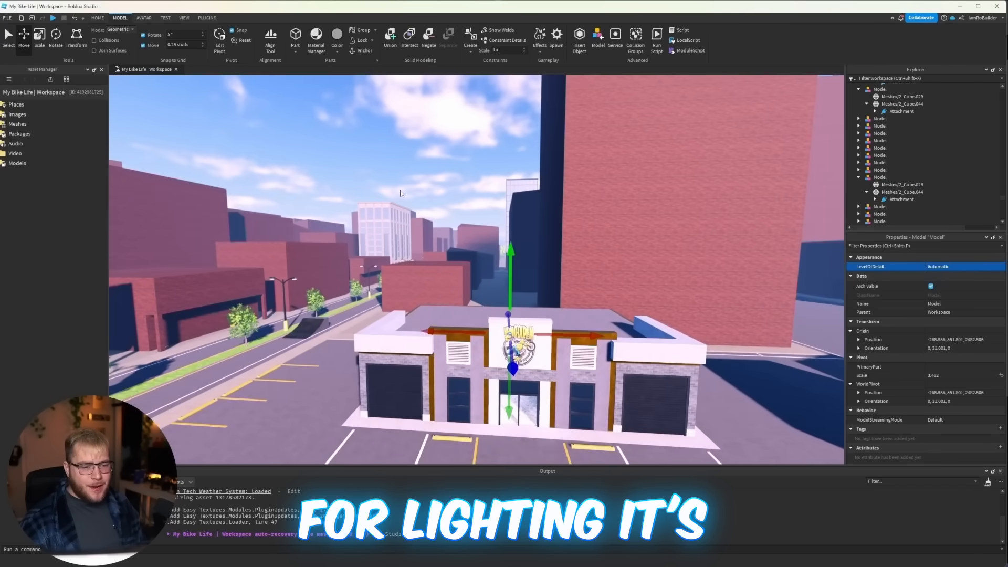
- Place a copied Loop City poster on the wooden wall panel behind the green bike
click(402, 194)
right_drag(402, 194, 549, 239)
key(w)
key(w)
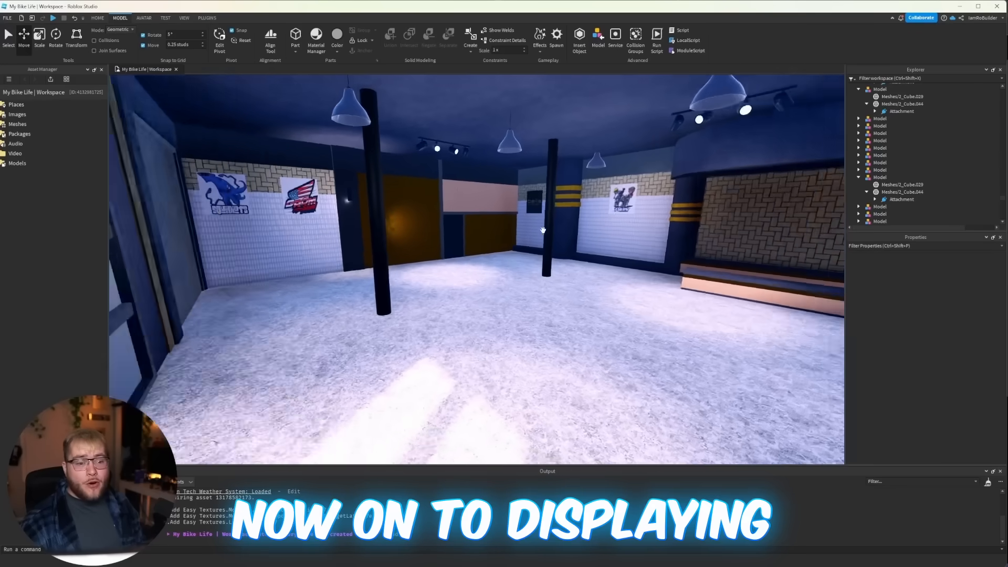
right_drag(541, 226, 543, 230)
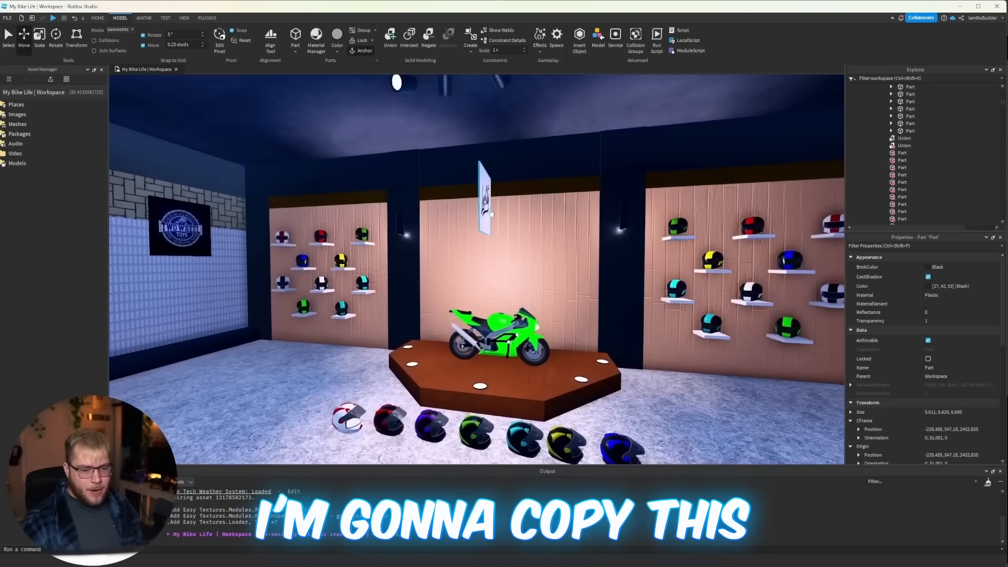
drag(487, 206, 500, 229)
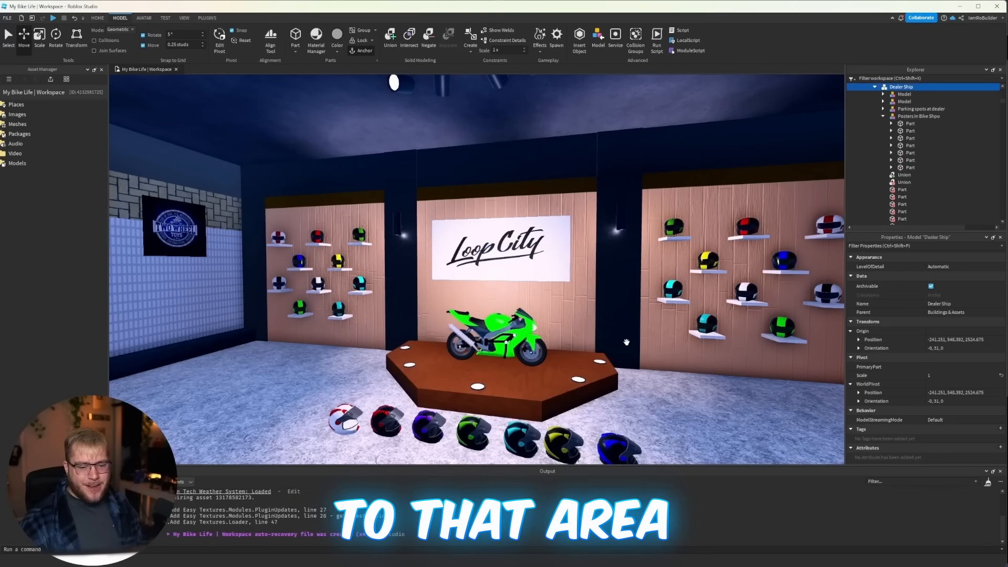
- Examine the bike display and the empty showroom floor to plan the remaining decoration
right_drag(626, 342, 626, 342)
key(s)
key(w)
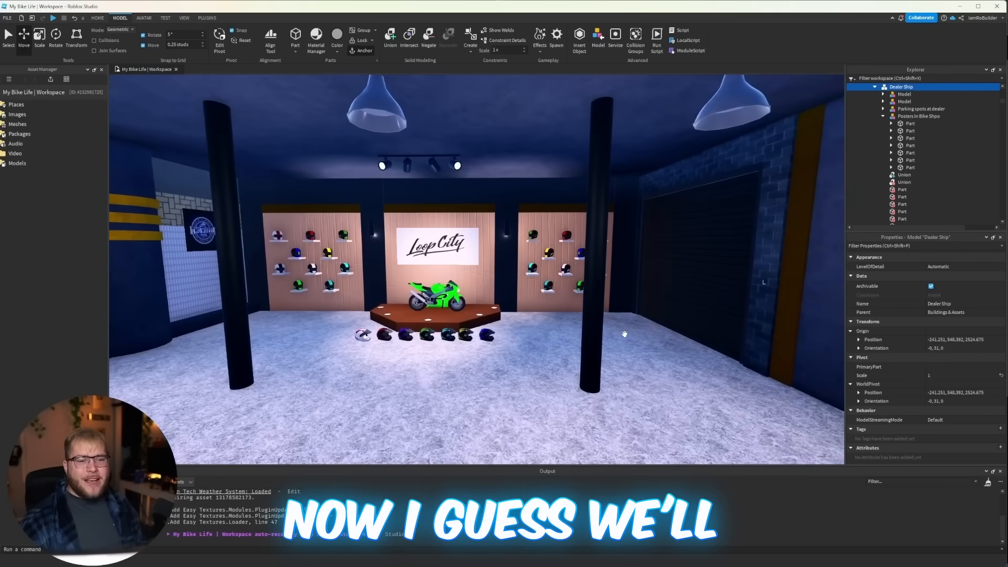
right_drag(625, 334, 383, 274)
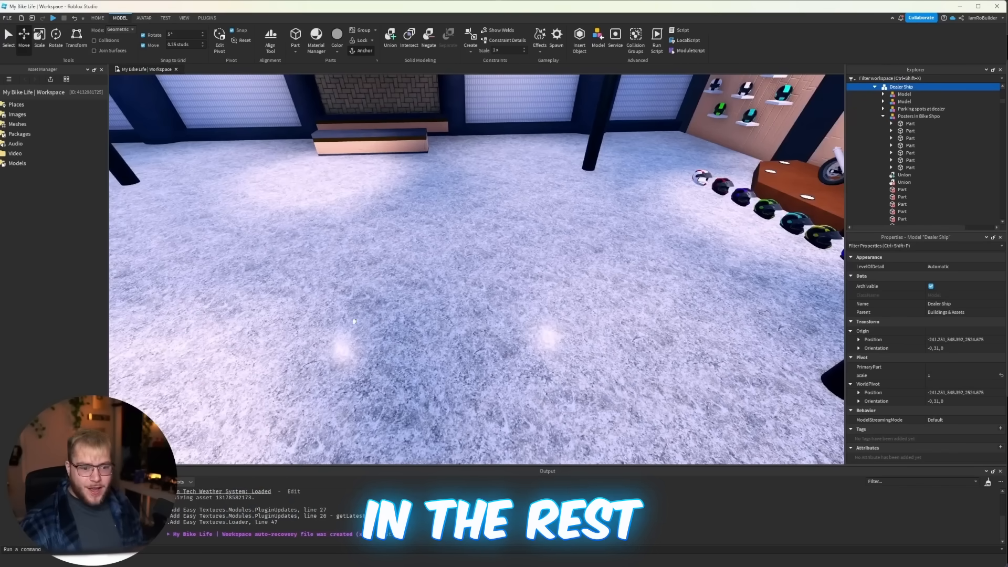
right_drag(355, 321, 508, 319)
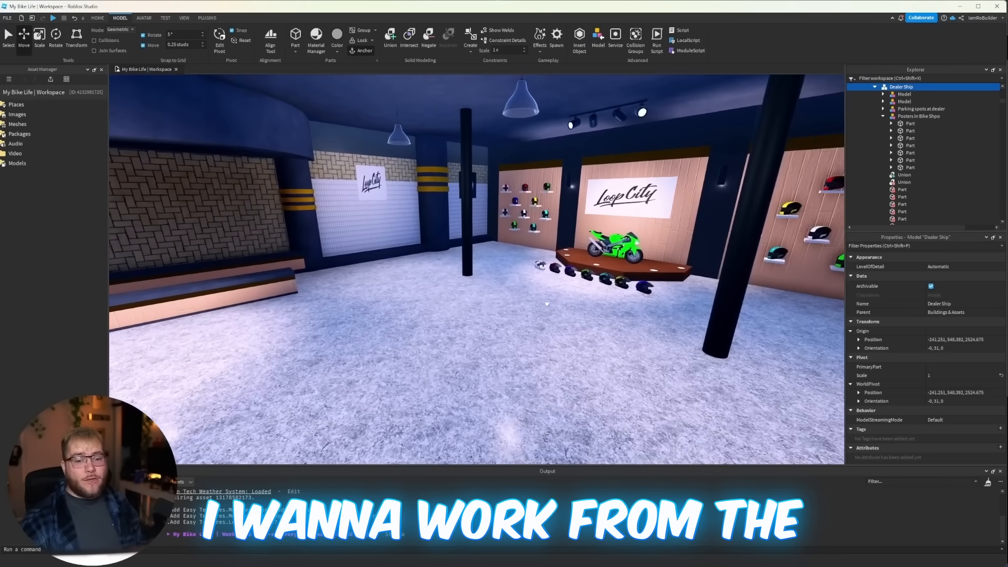
right_drag(401, 293, 425, 277)
key(d)
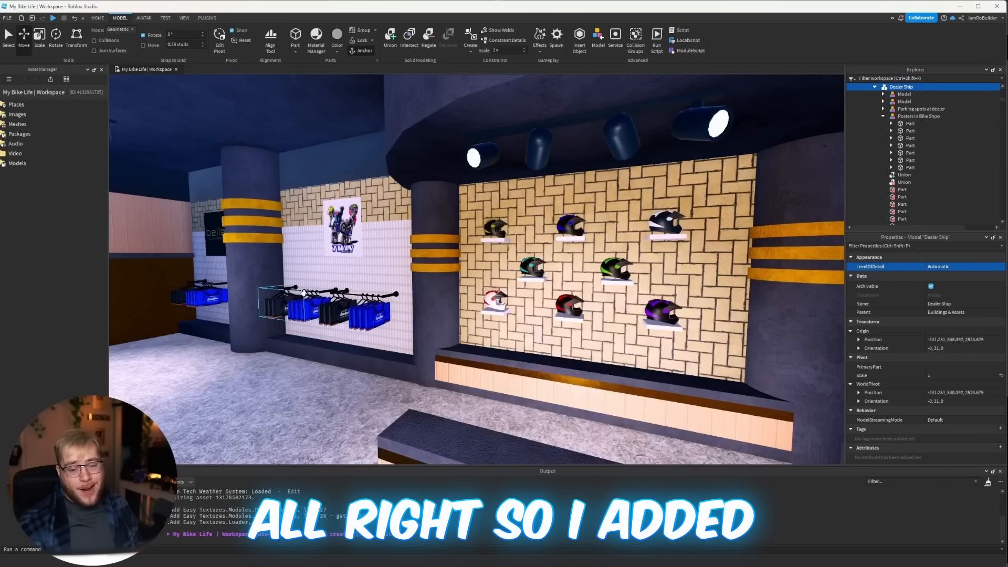
- Review the dirt bike helmet wall and clothing racks, the dealership's outside sign, and the interior of the separate merch shop
key(s)
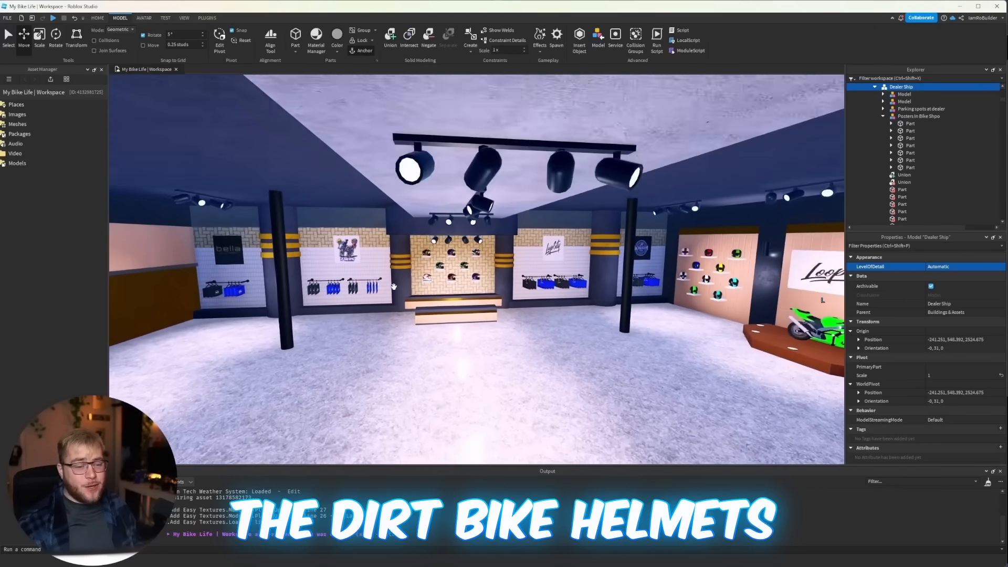
key(w)
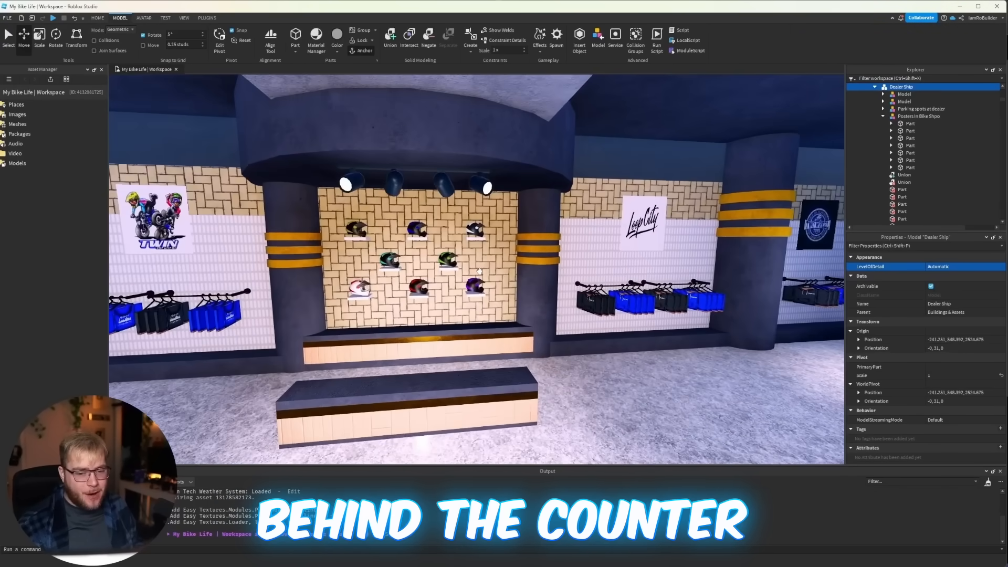
right_drag(480, 270, 479, 270)
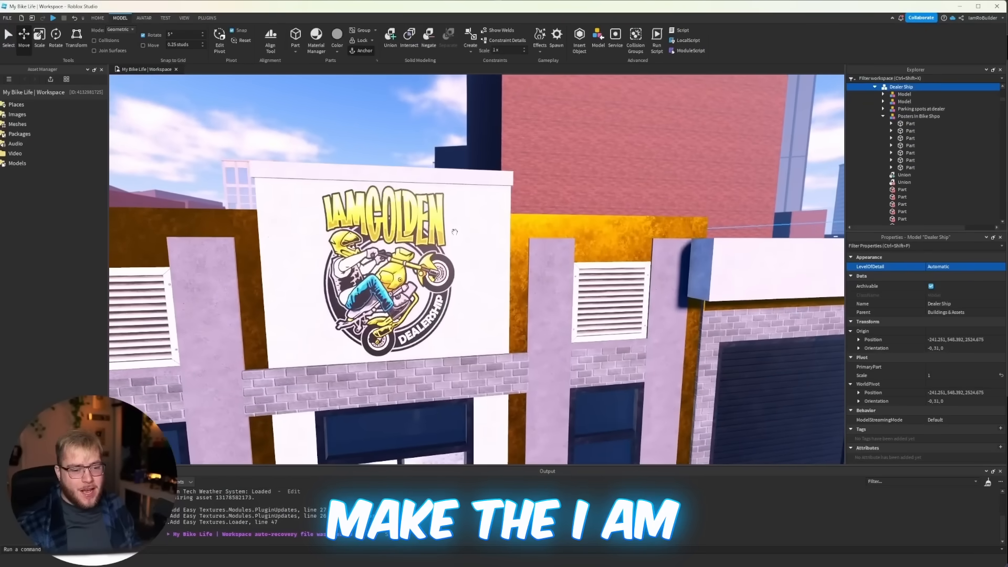
right_drag(455, 232, 419, 260)
scroll(441, 263, up, 6)
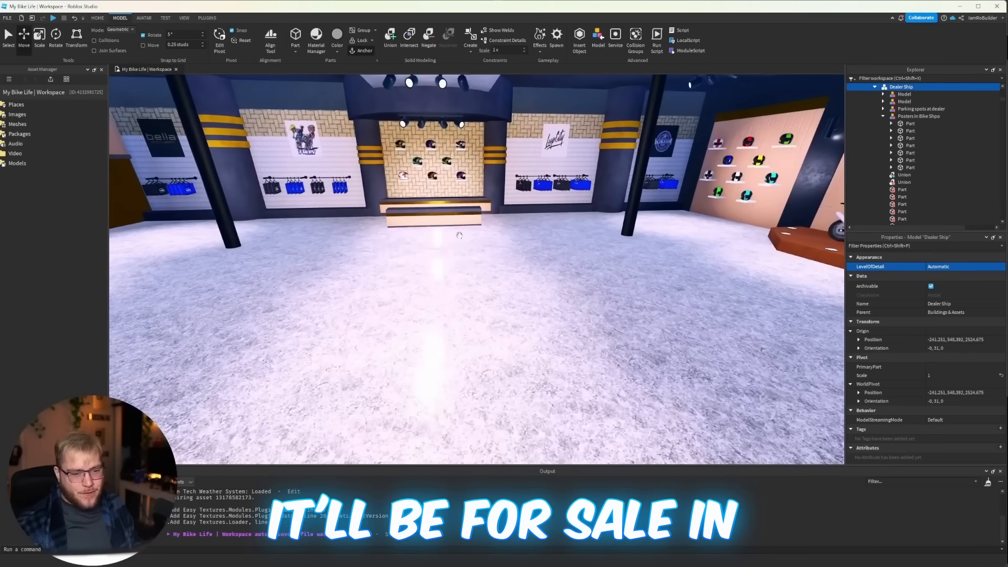
scroll(460, 235, down, 5)
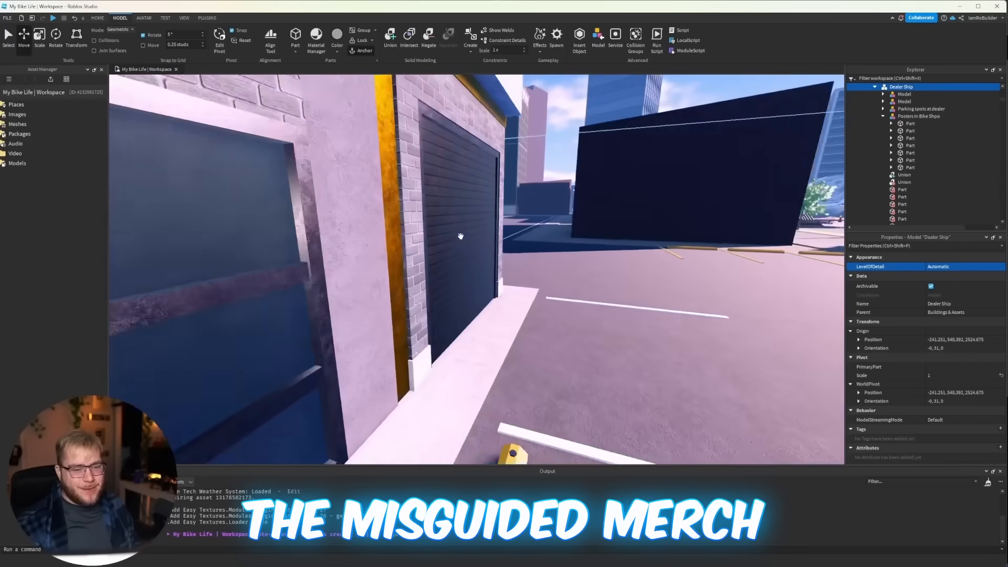
right_drag(459, 231, 461, 241)
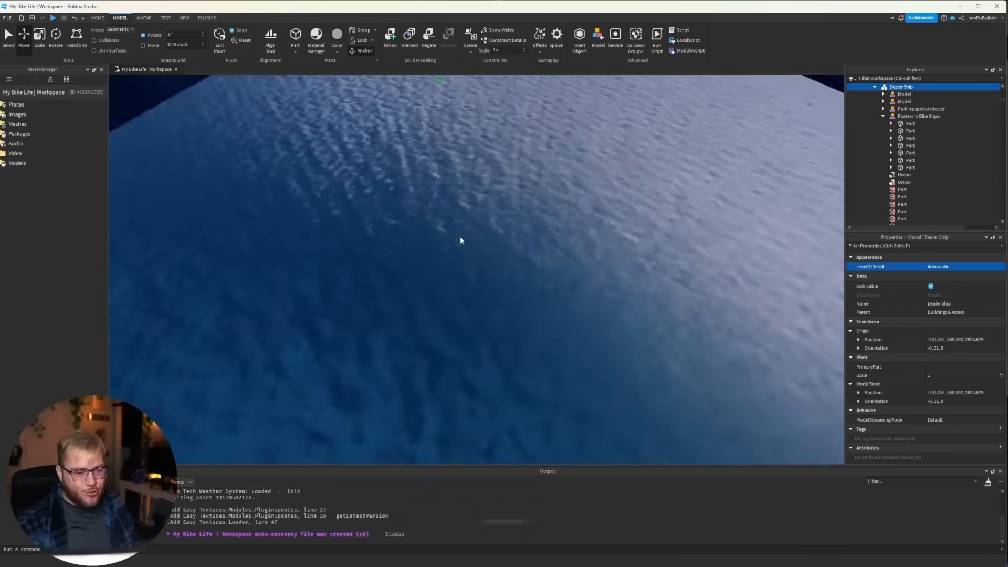
right_drag(461, 240, 461, 234)
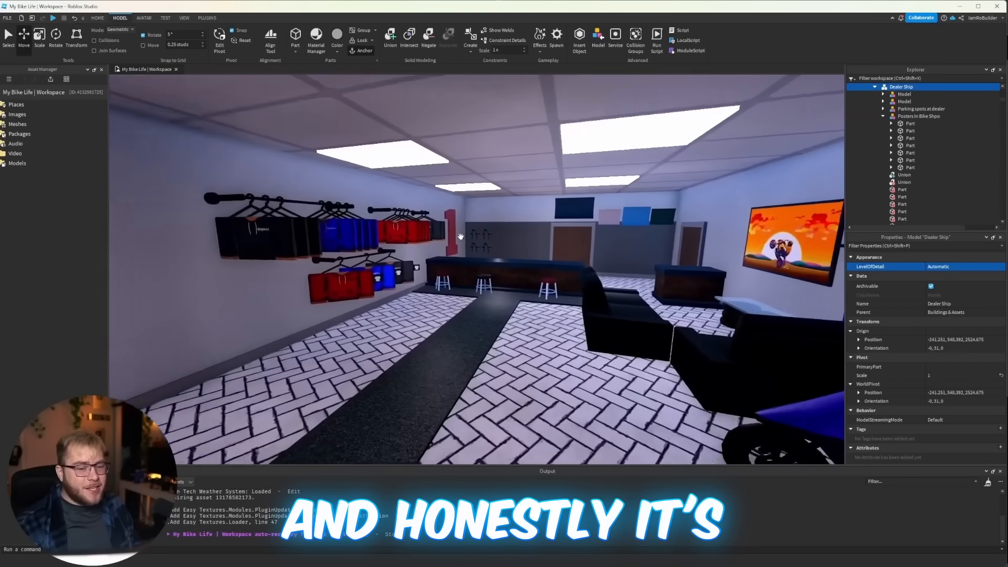
right_drag(461, 234, 461, 237)
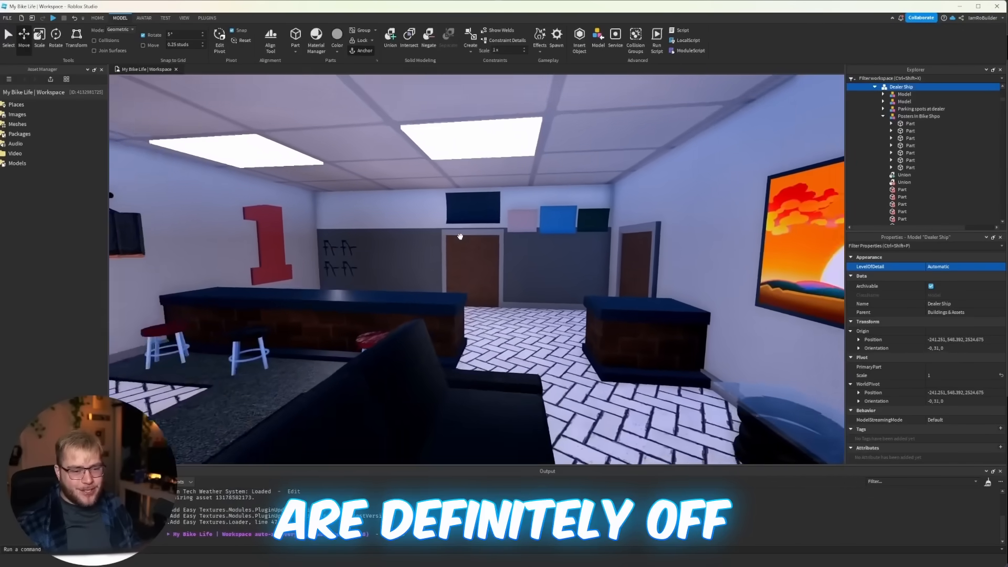
- Examine the merch shop's lighting and the textured red bar stool beside its brick counter
scroll(461, 240, down, 10)
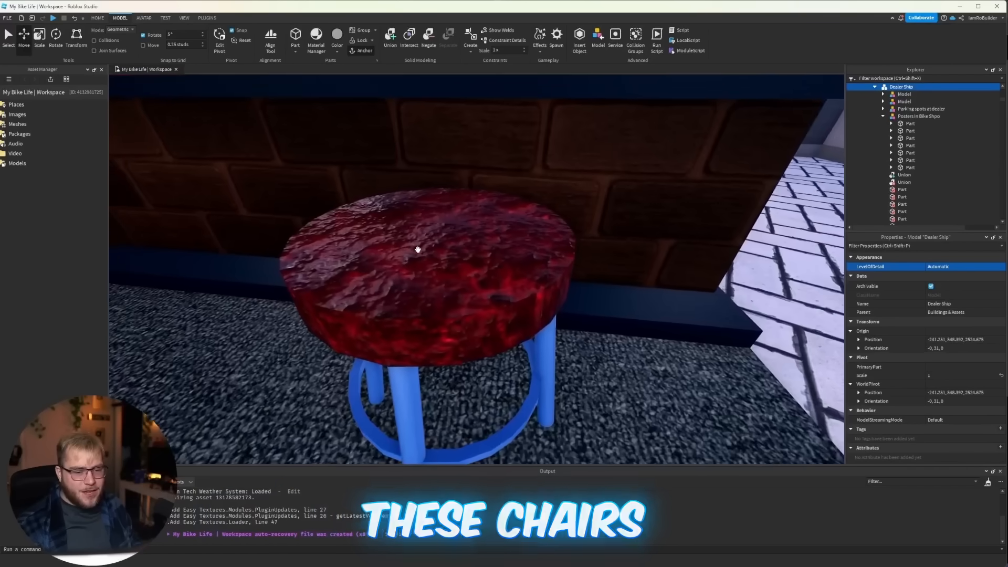
scroll(418, 249, down, 2)
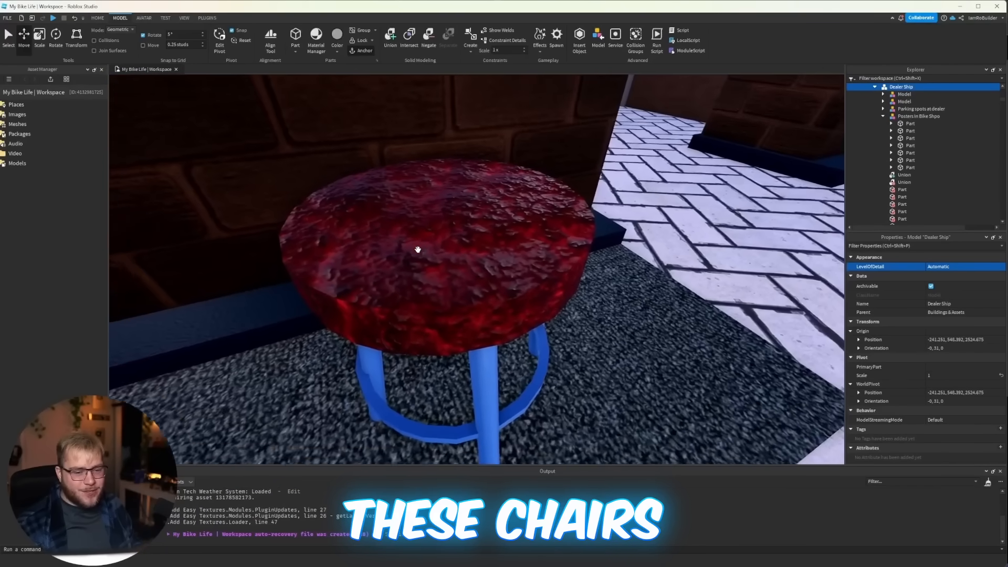
key(s)
right_drag(418, 249, 418, 249)
key(d)
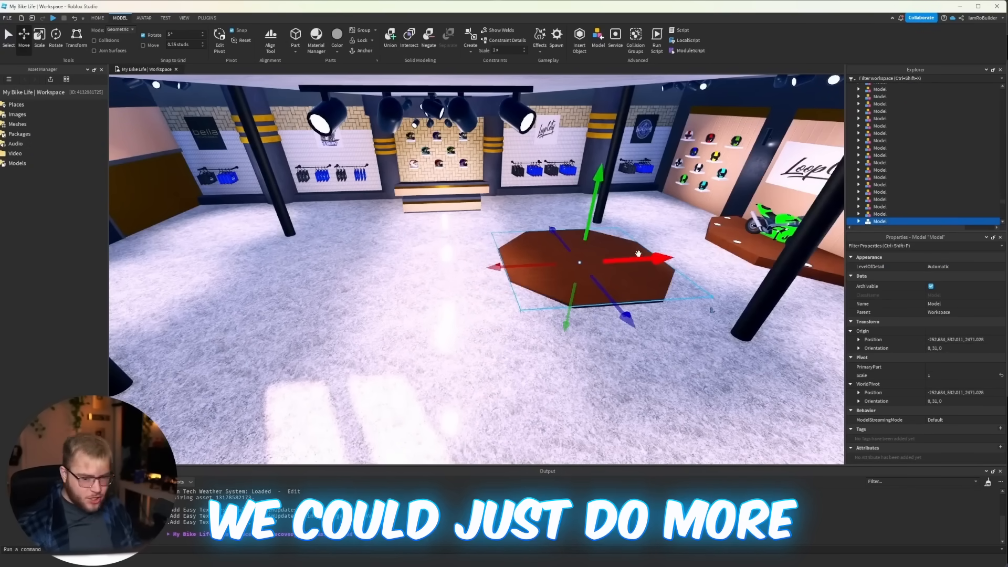
- Place a copy of the brown octagonal platform on the opposite side of the showroom aisle
drag(641, 260, 477, 276)
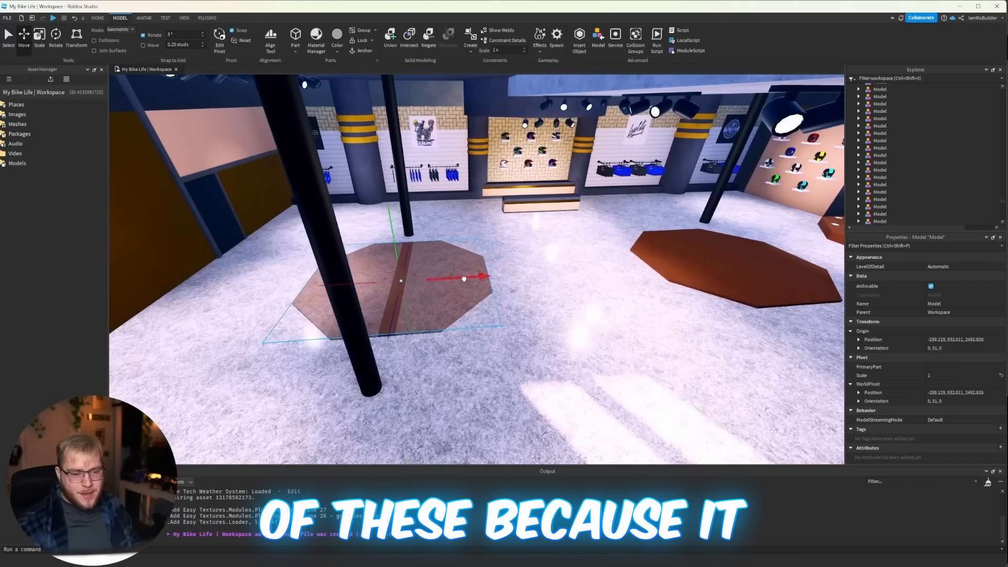
key(d)
key(w)
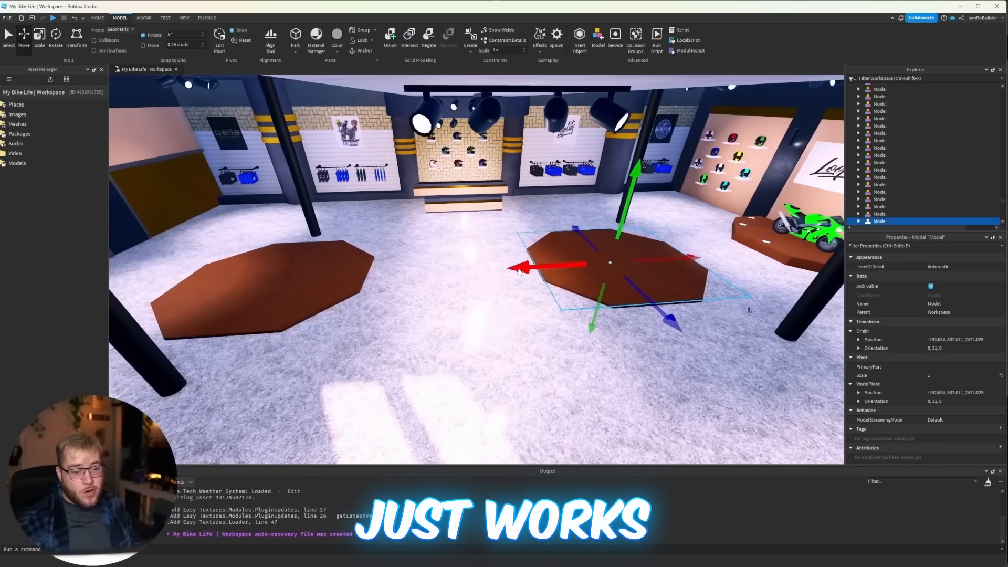
key(s)
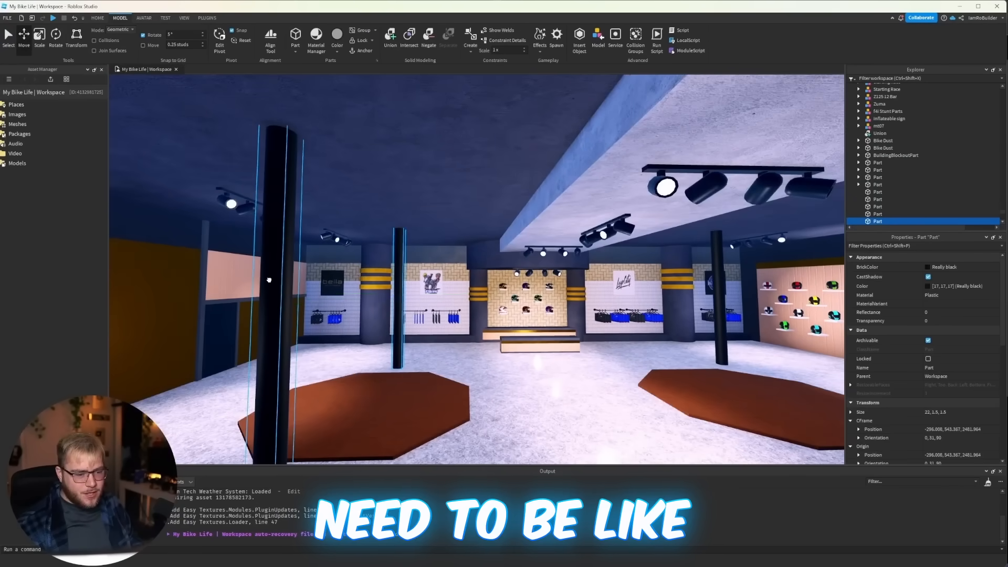
- Select the two black pillars beside the copied platform and align them evenly about the showroom entrance
shift+click(269, 280)
key(d)
key(s)
key(w)
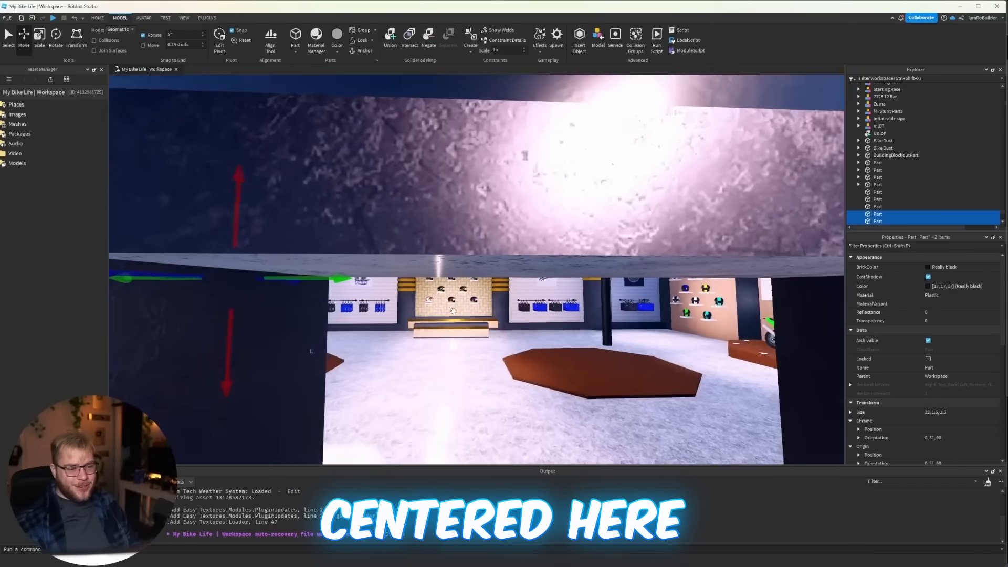
key(s)
key(w)
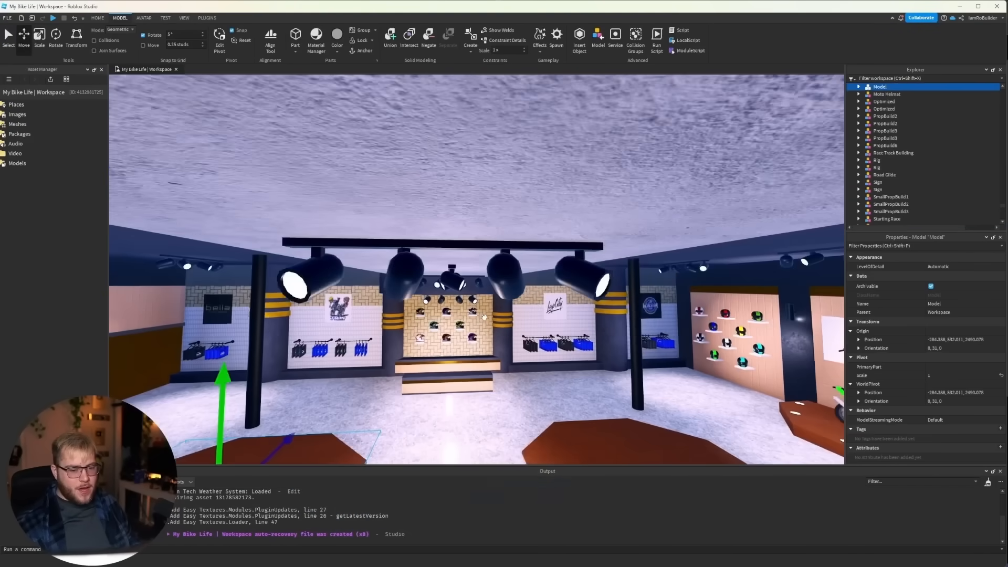
key(s)
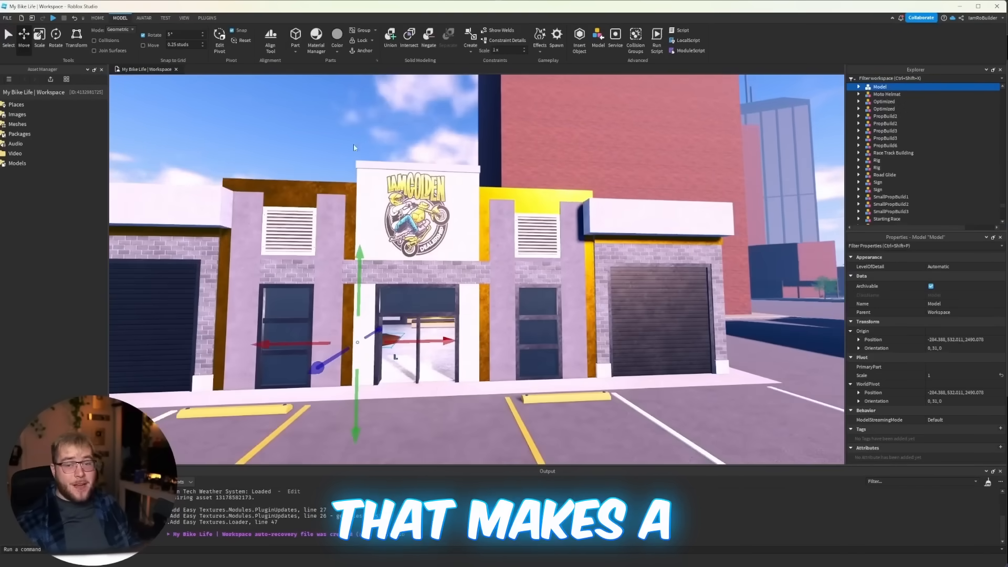
- Remove the brown octagonal platforms from the open showroom floor, leaving the one under the green bike
key(w)
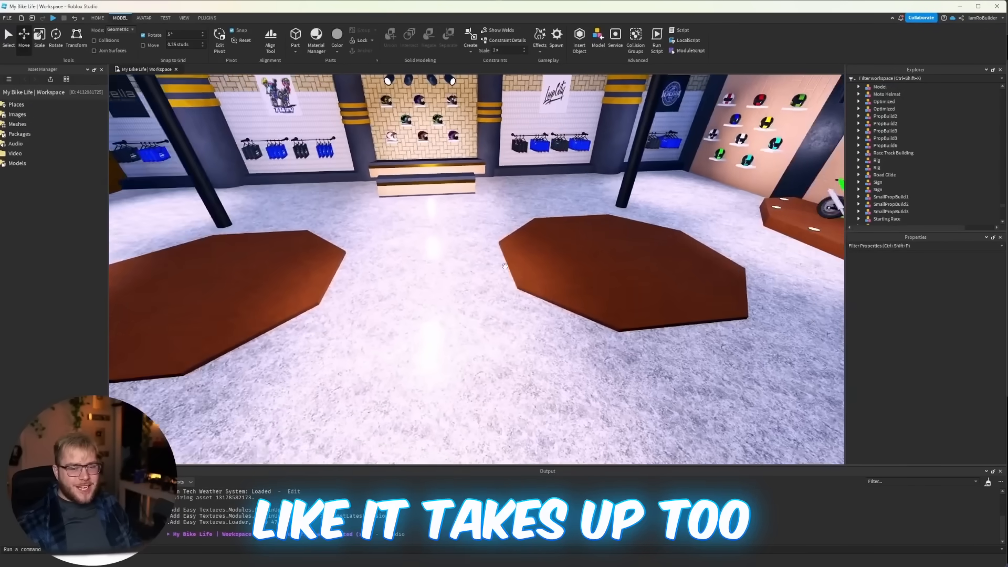
right_drag(504, 266, 546, 267)
click(563, 265)
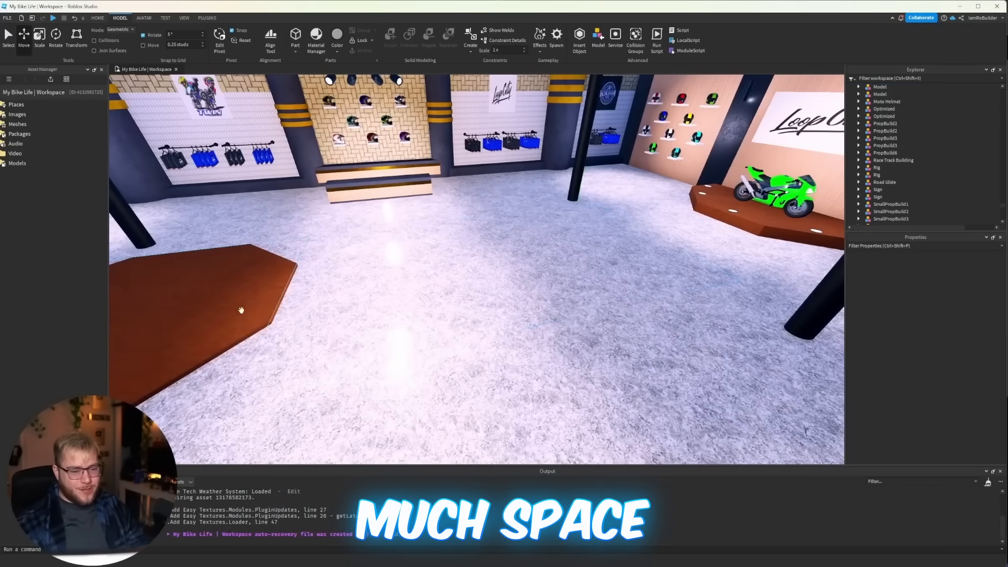
right_drag(241, 310, 131, 310)
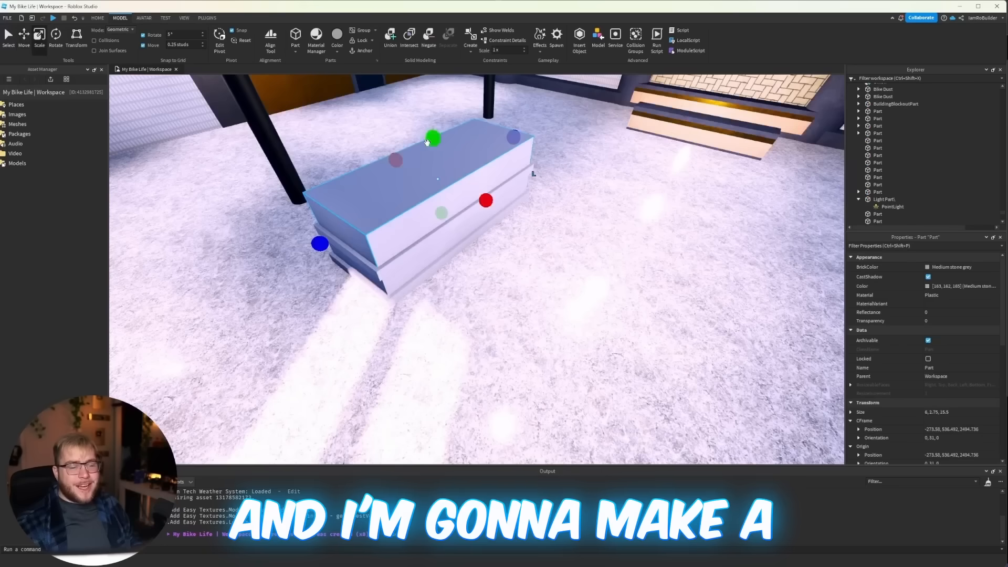
- Raise the display box's upper part to 5.25 studs high and make it Glass with 0.6 transparency
drag(430, 145, 433, 140)
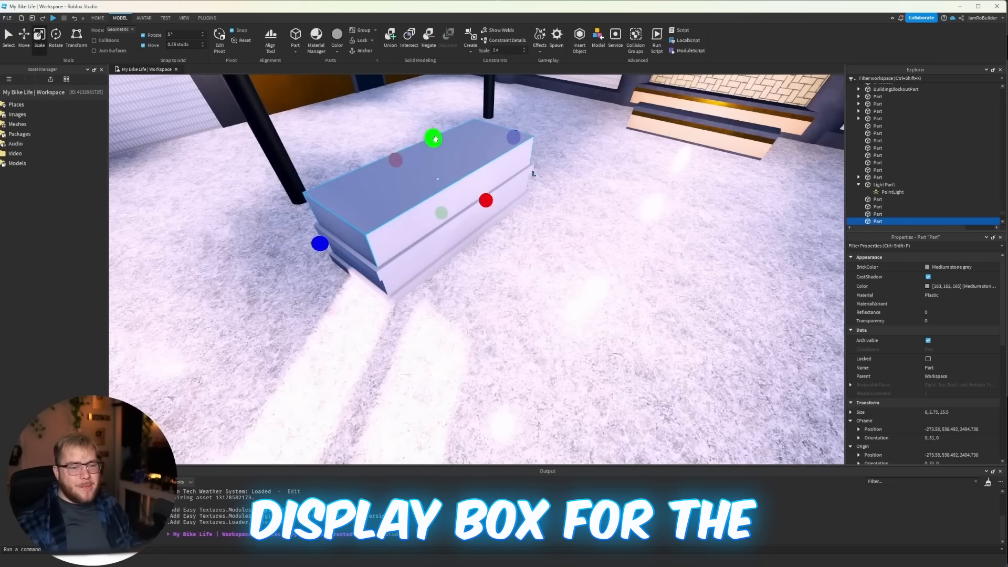
drag(431, 101, 432, 95)
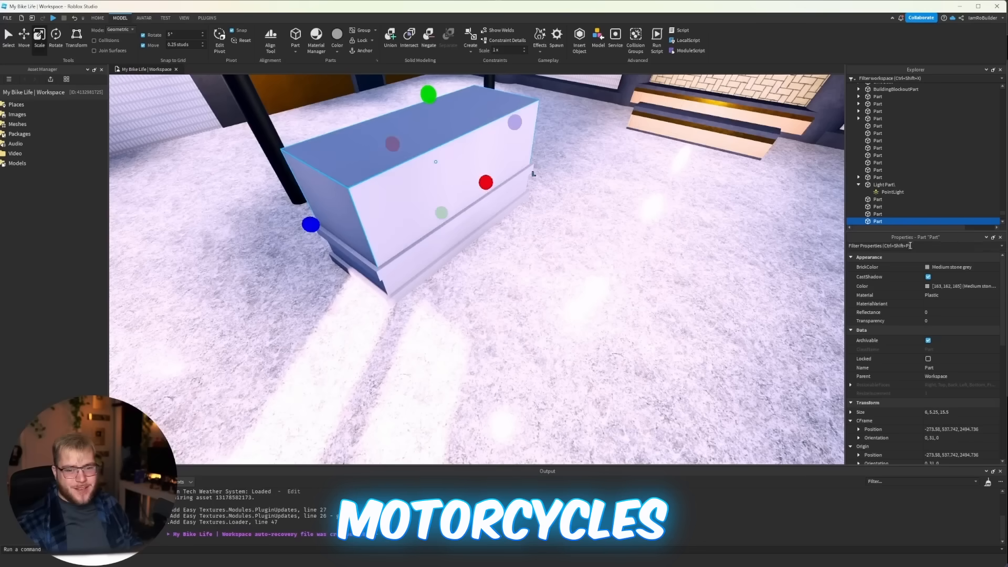
drag(970, 322, 979, 322)
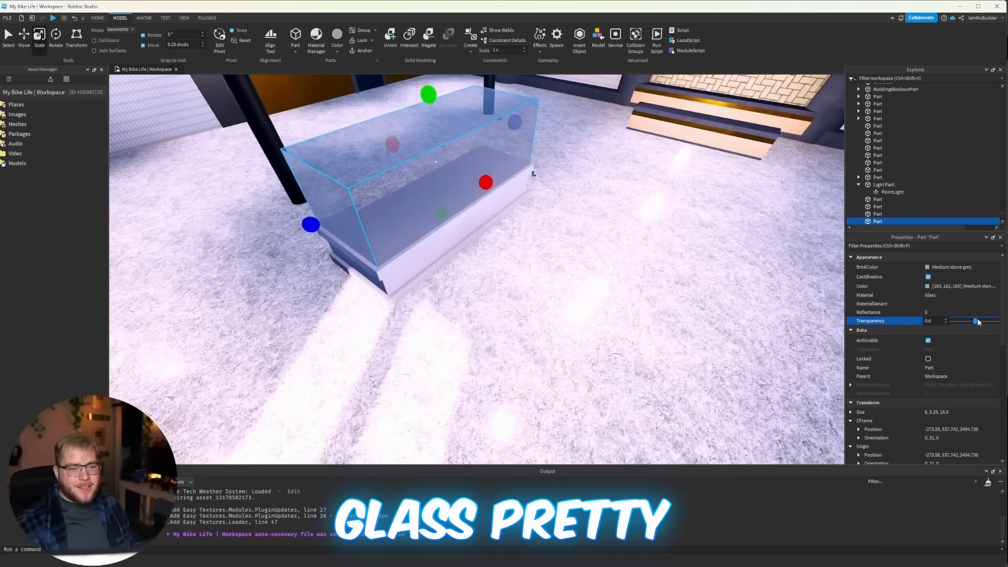
right_drag(460, 271, 487, 290)
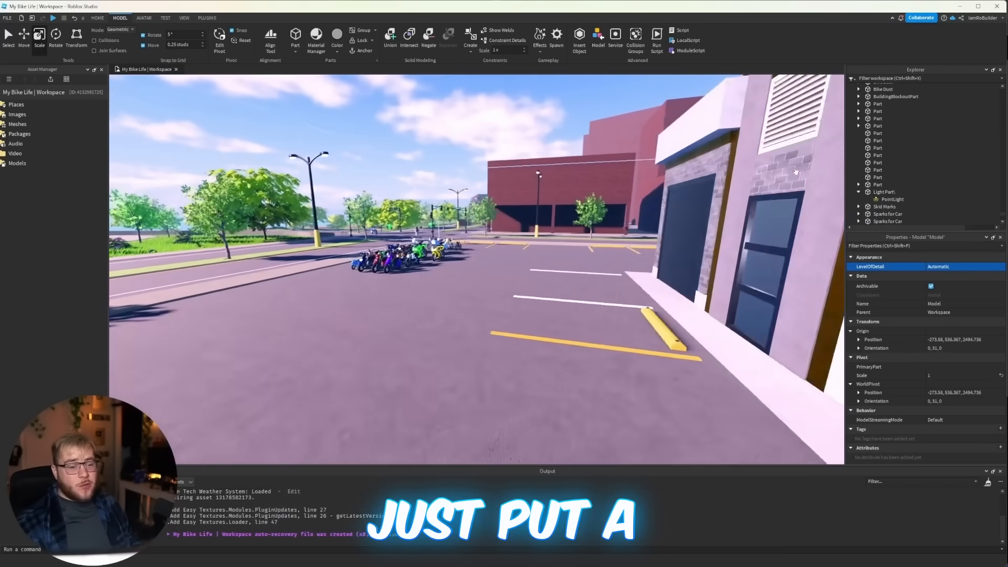
- Select the blue MT-07 among the motorcycles parked outside, try moving it, and undo the move
key(a)
key(w)
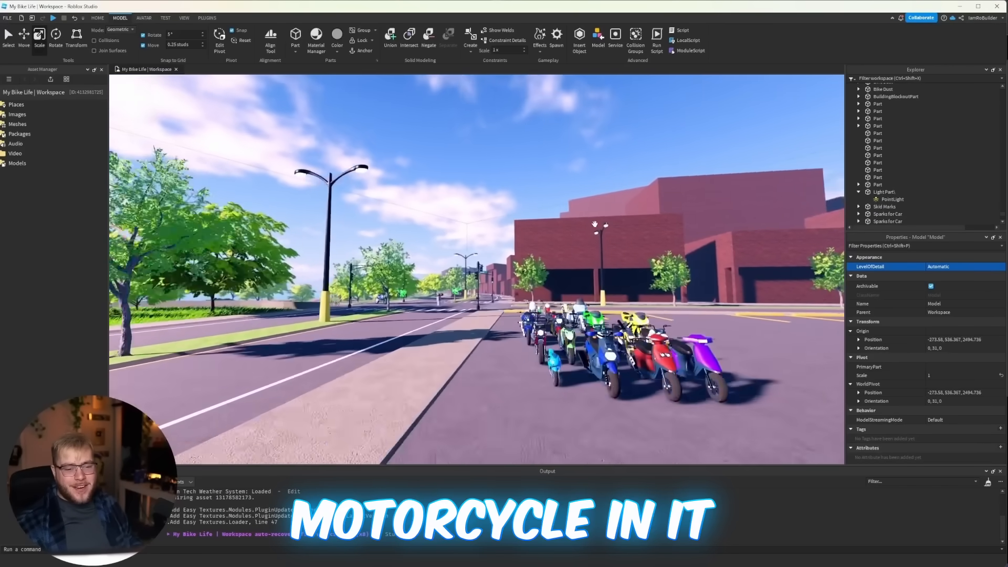
right_drag(595, 224, 594, 224)
click(498, 402)
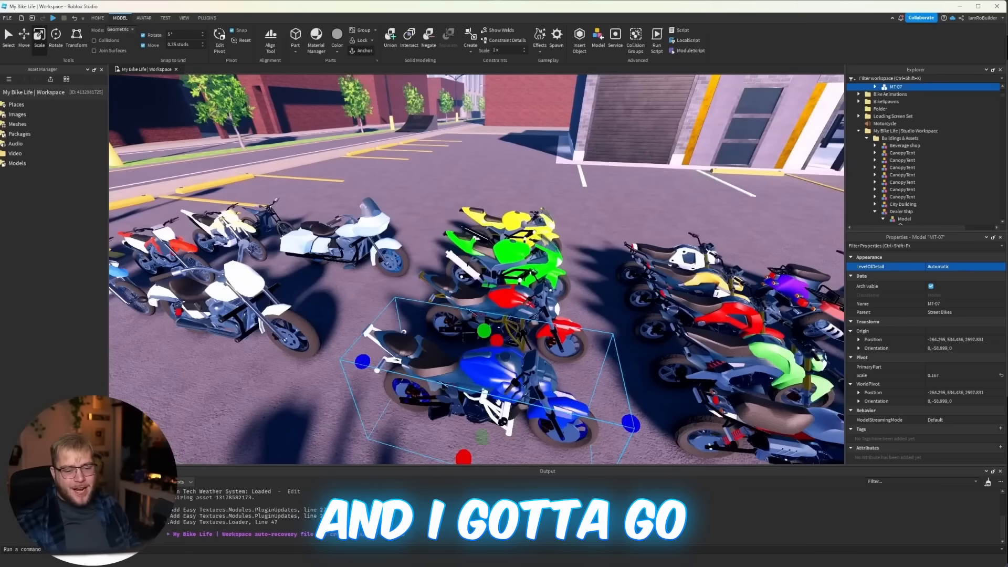
key(s)
drag(511, 374, 472, 347)
key(d)
key(ctrl+z)
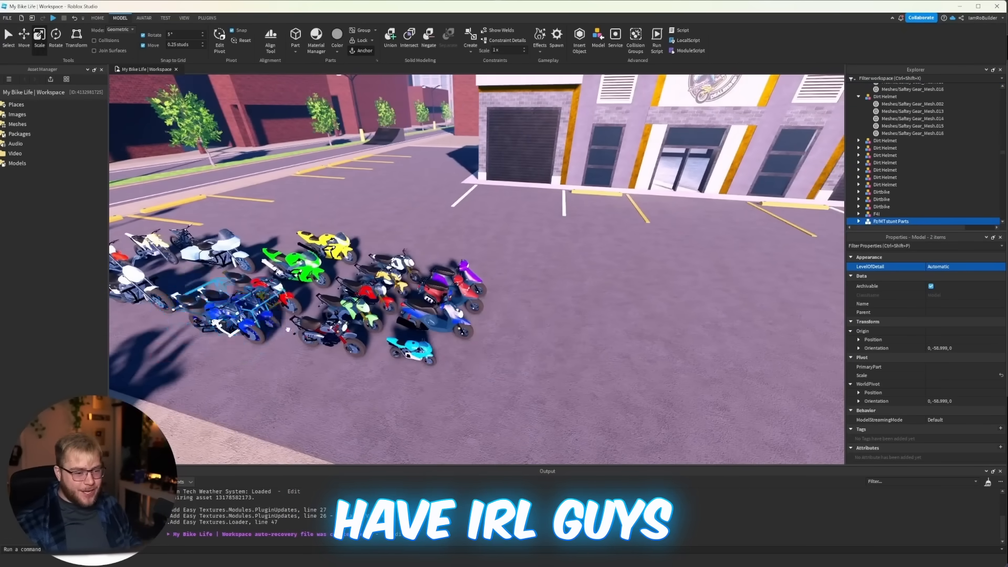
- Move a copy of the blue MT-07 and its stunt parts onto the open asphalt facing the dealership
key(d)
drag(288, 330, 588, 315)
key(w)
right_drag(580, 303, 580, 303)
key(a)
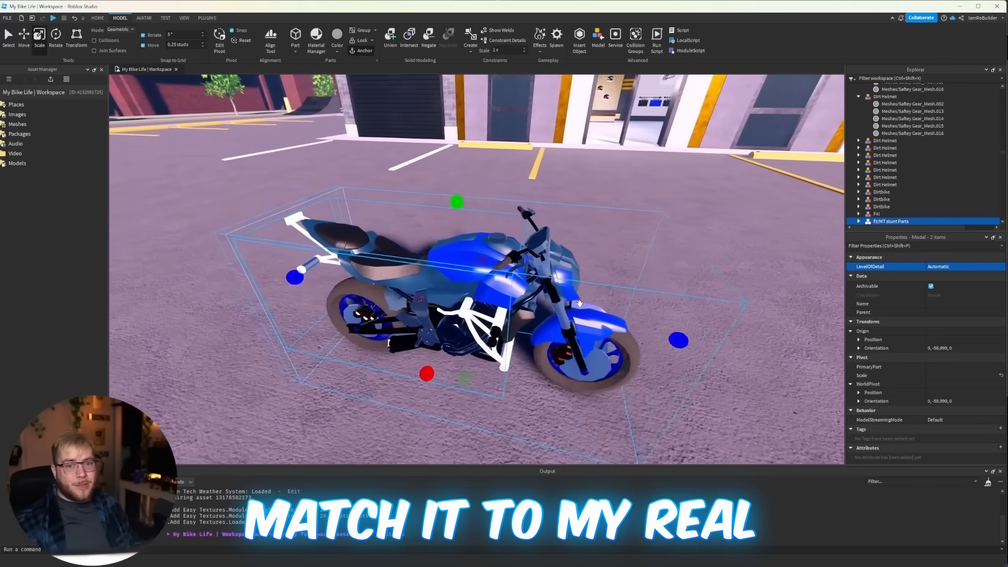
key(w)
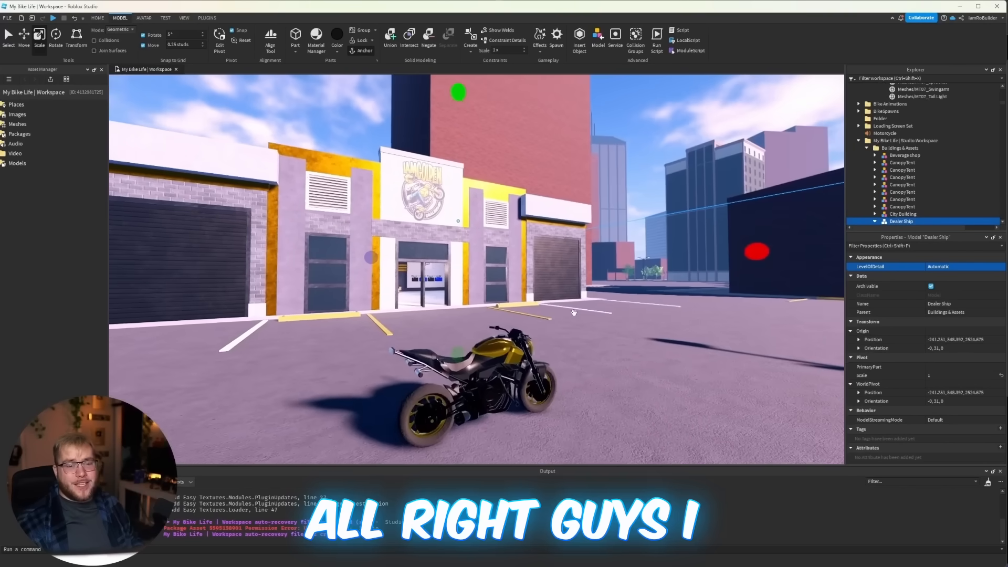
- Bring the gold MT-07 with its stunt parts into the showroom and lift it onto the display box
key(w)
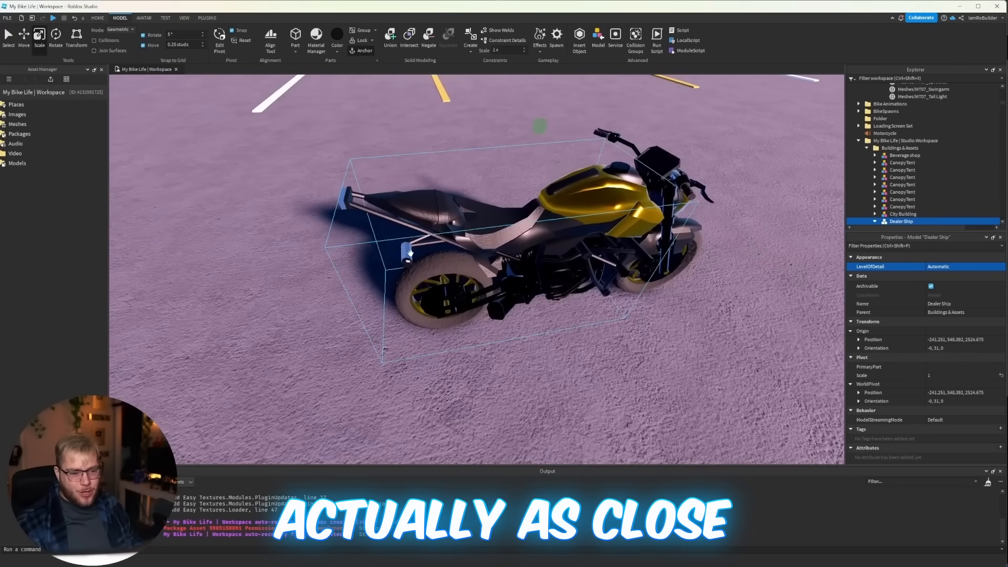
click(410, 254)
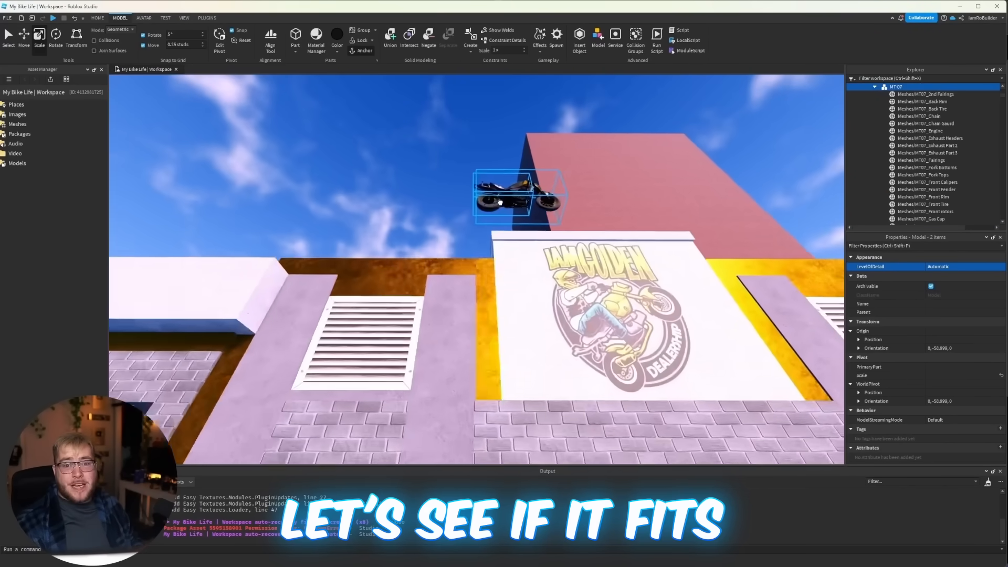
key(f)
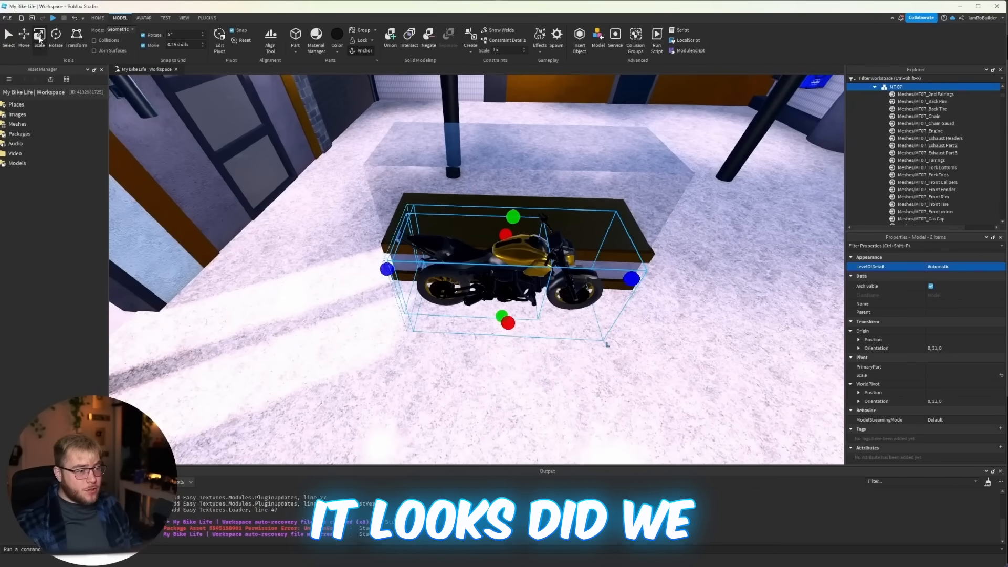
click(26, 37)
drag(503, 313, 505, 237)
key(w)
right_drag(524, 275, 524, 274)
drag(581, 275, 581, 275)
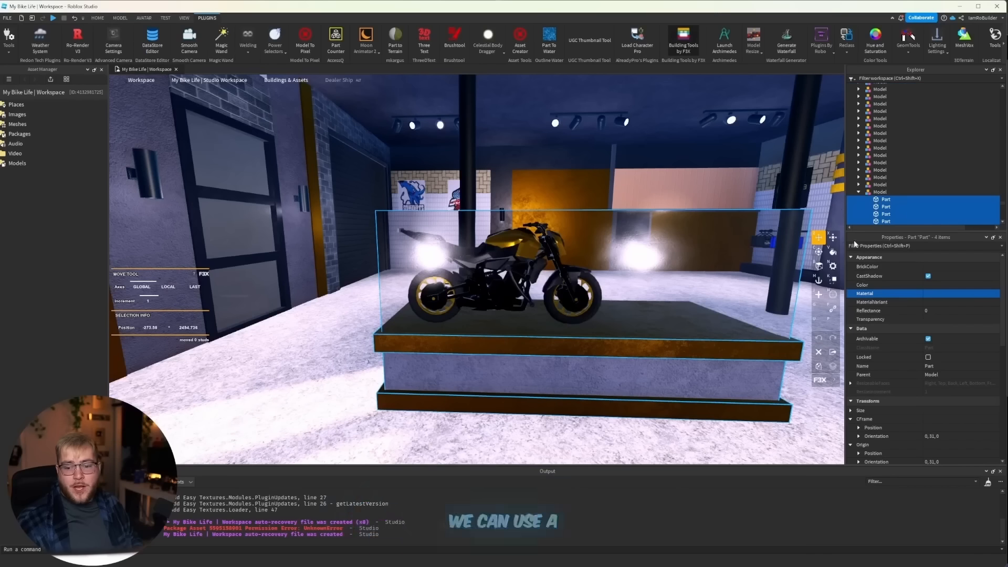
- Shrink the display case around the motorcycle to 9.5 studs long and 4 studs wide with the F3X resize tool
key(x)
drag(773, 318, 647, 329)
key(d)
right_drag(670, 296, 670, 296)
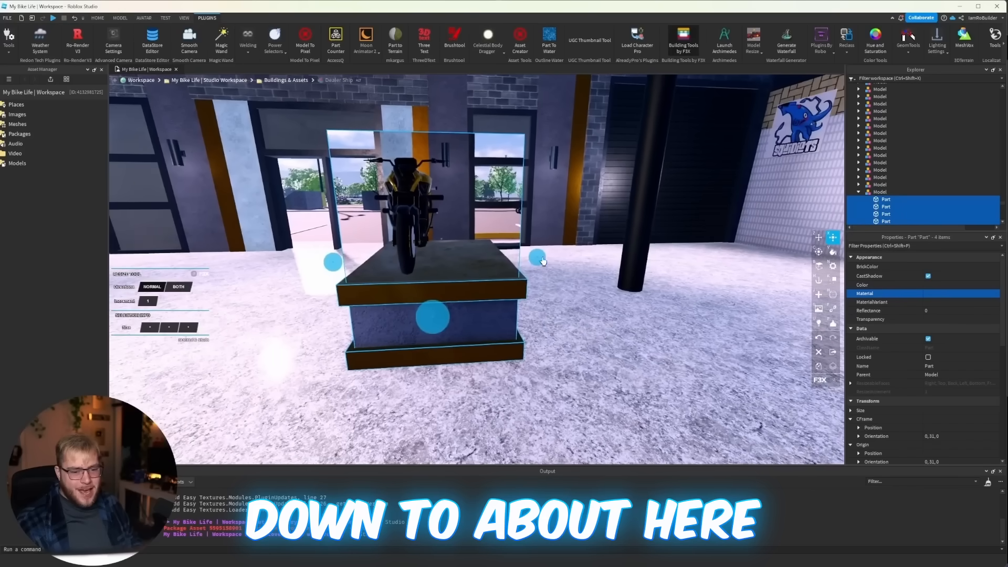
drag(543, 261, 497, 261)
key(a)
right_drag(542, 242, 542, 243)
key(d)
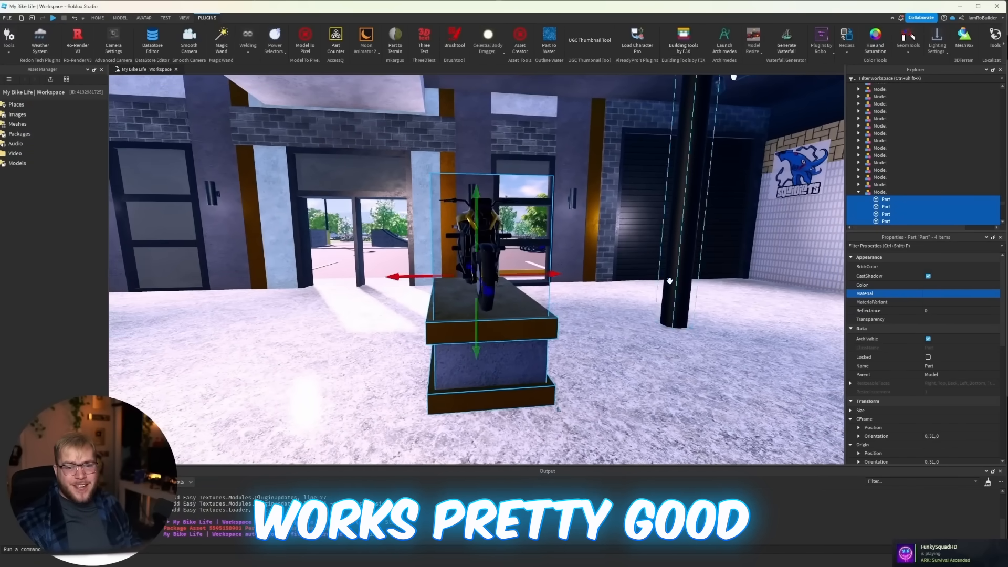
- Change the material of the display case's transparent cover to SmoothPlastic
click(669, 280)
key(a)
right_drag(632, 263, 632, 264)
key(d)
alt+click(586, 275)
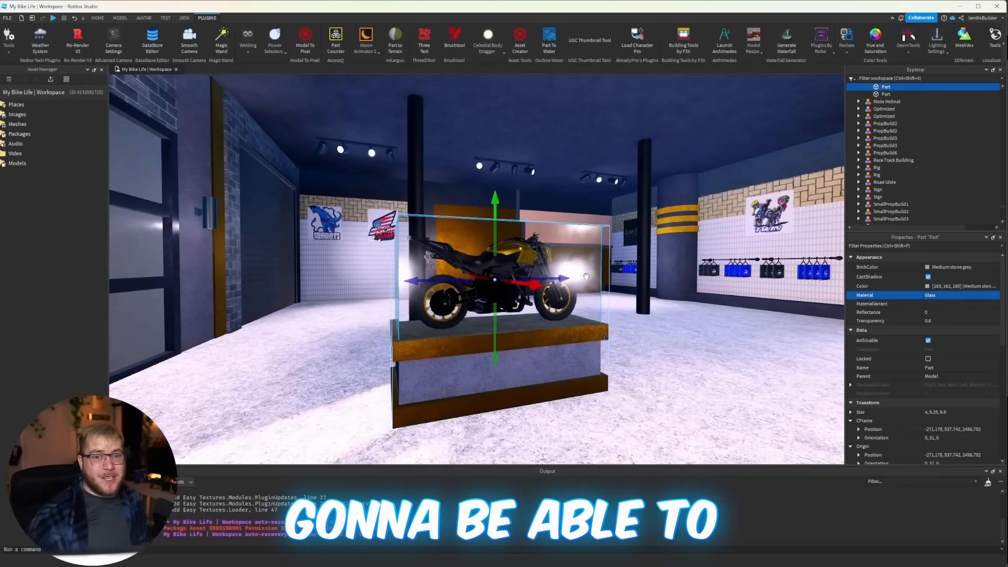
click(940, 295)
scroll(941, 328, down, 6)
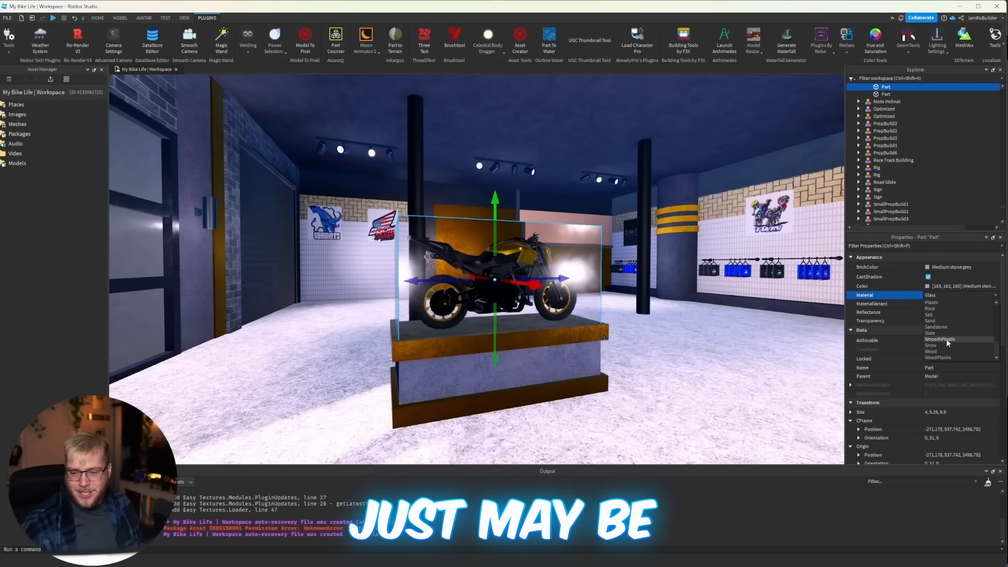
click(947, 341)
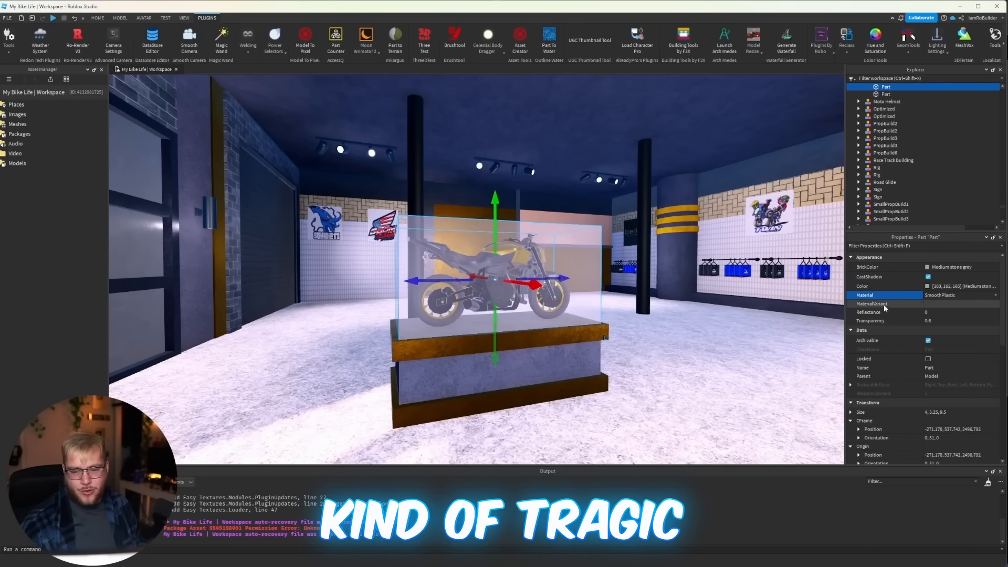
click(574, 335)
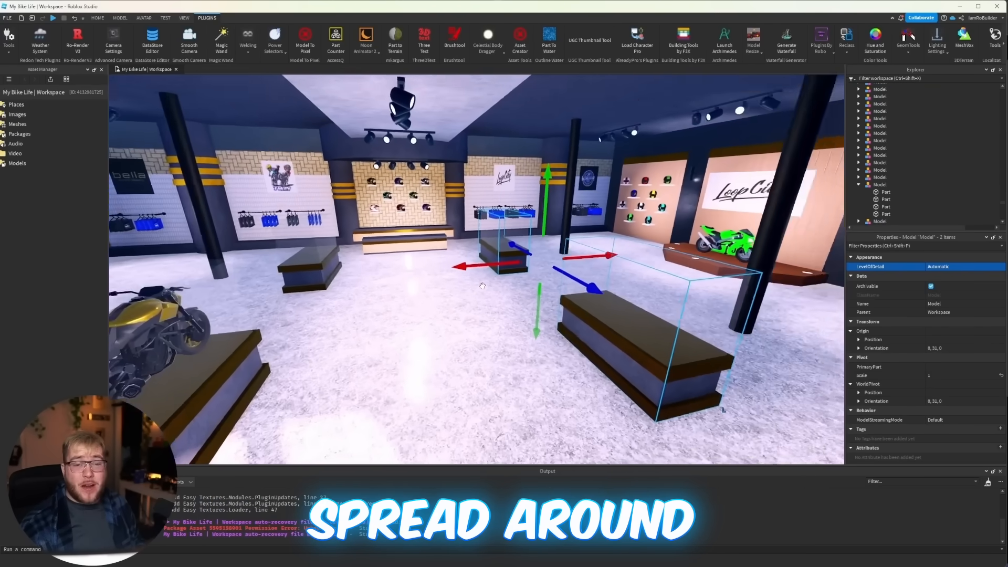
- Bring a copy of the white 2022 Grom with its Grom 12 Bar into the showroom beside the empty display box near the entrance
key(d)
right_drag(482, 286, 468, 282)
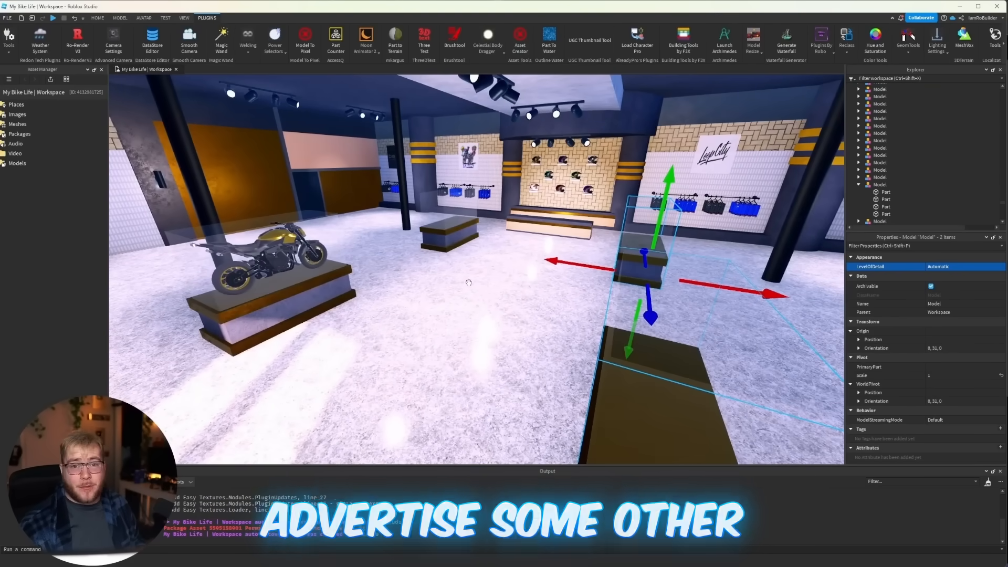
scroll(469, 282, down, 5)
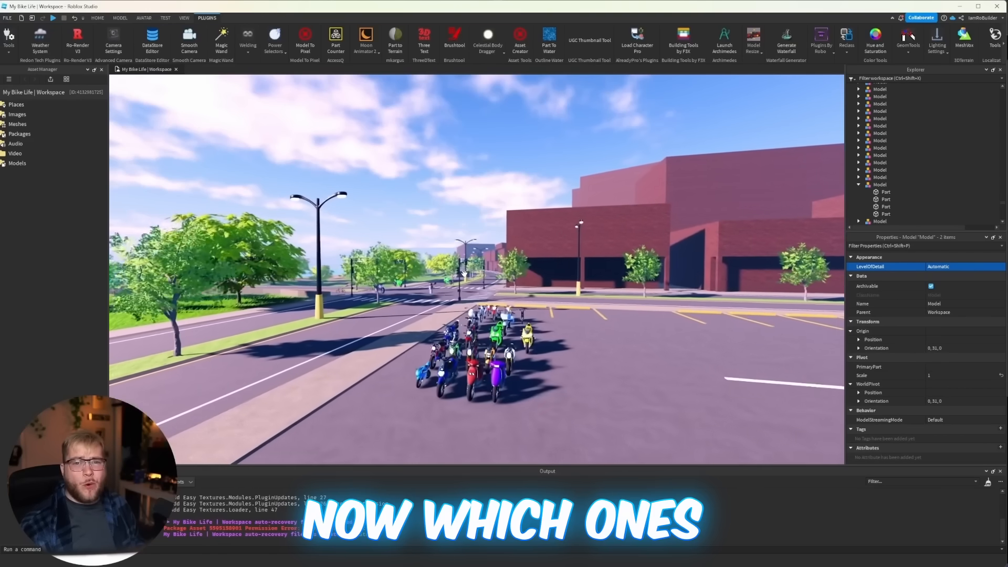
scroll(464, 273, up, 5)
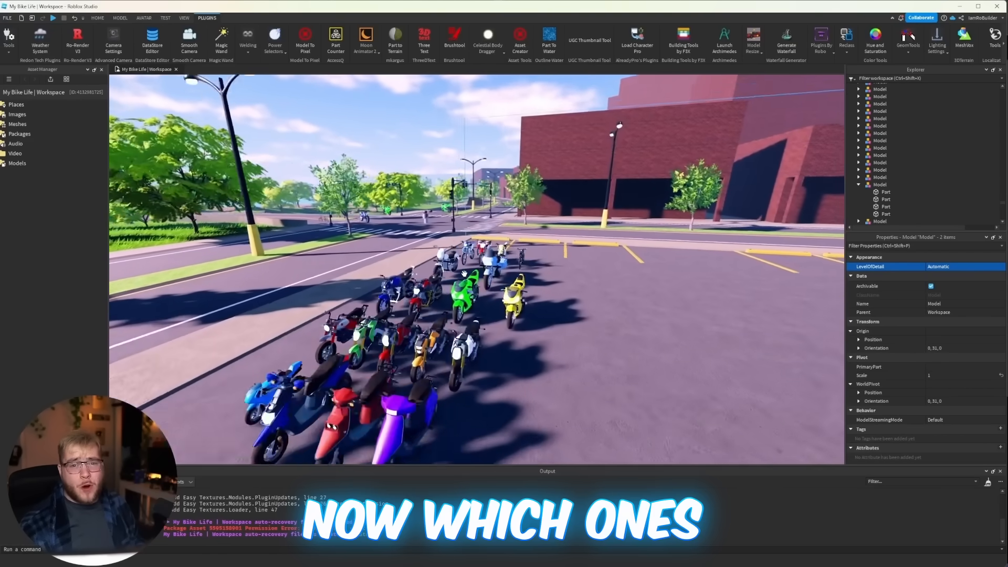
key(d)
right_drag(464, 273, 450, 284)
scroll(446, 323, up, 2)
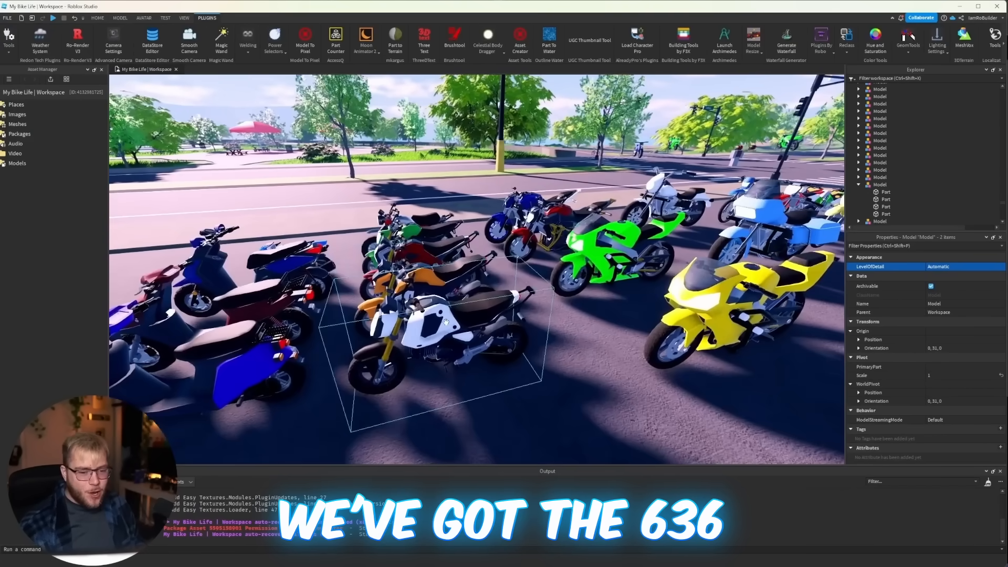
click(446, 322)
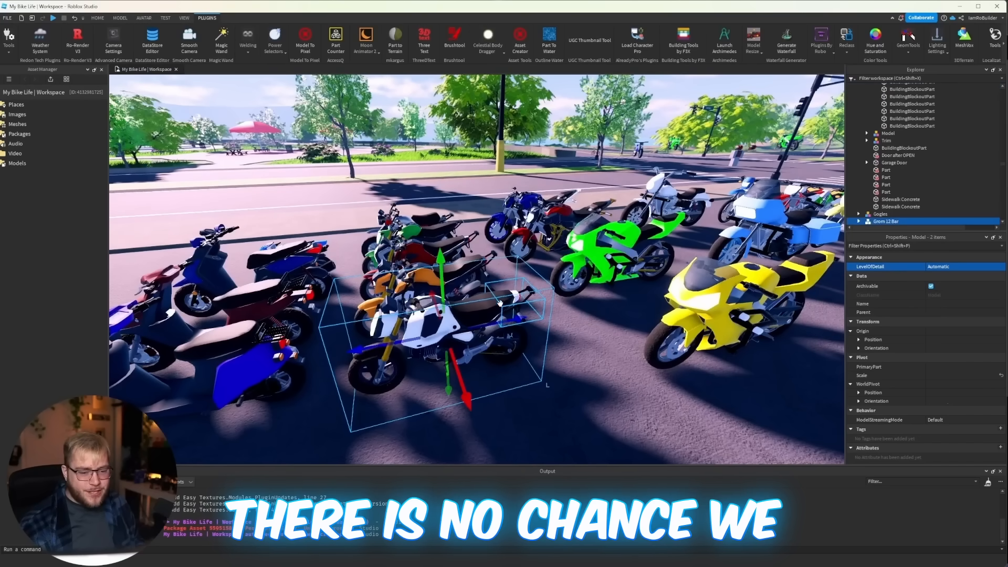
scroll(532, 290, down, 3)
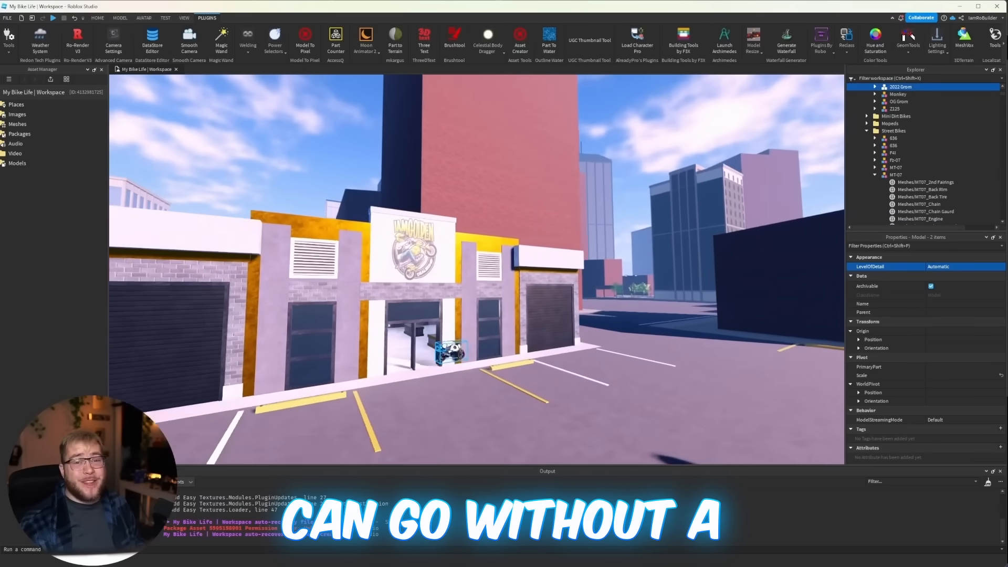
key(f)
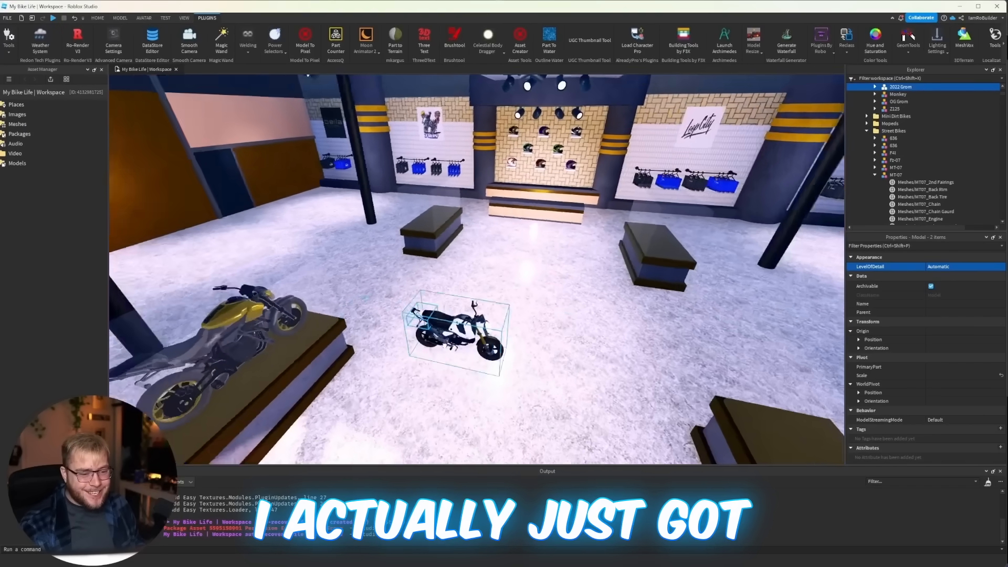
right_drag(445, 346, 444, 346)
drag(575, 310, 611, 283)
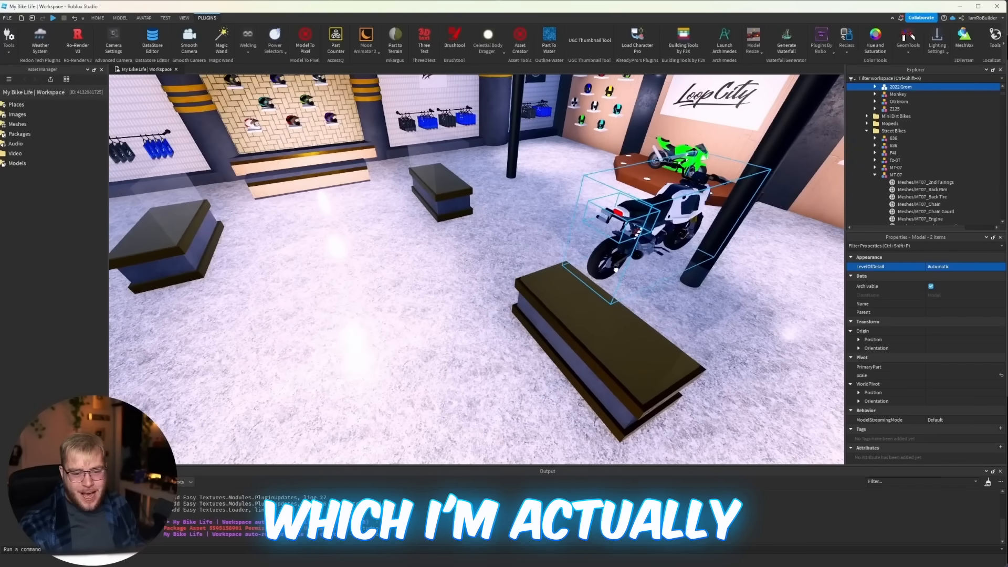
- Lower the white Grom onto the display box and centre it inside the transparent case
key(f)
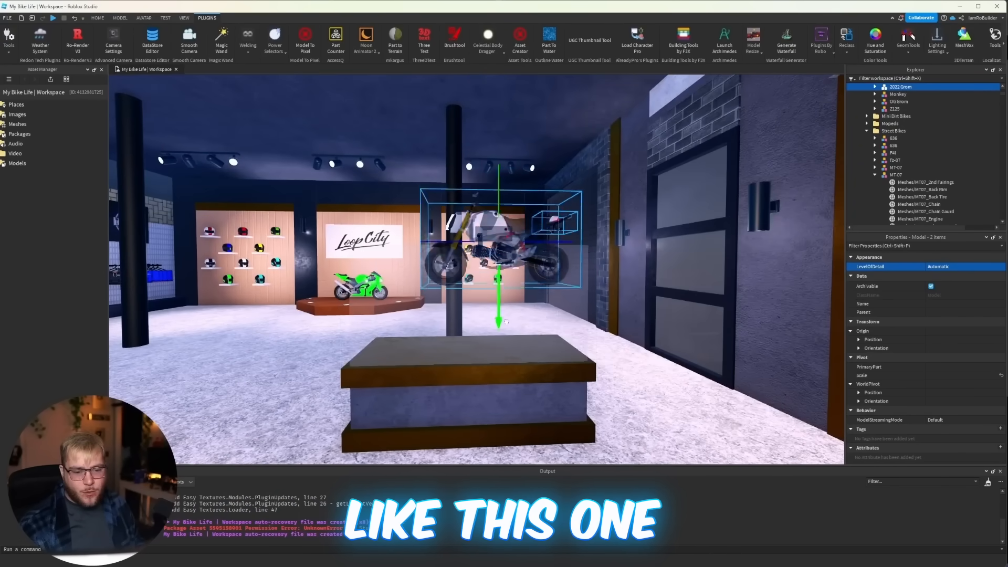
drag(506, 321, 498, 376)
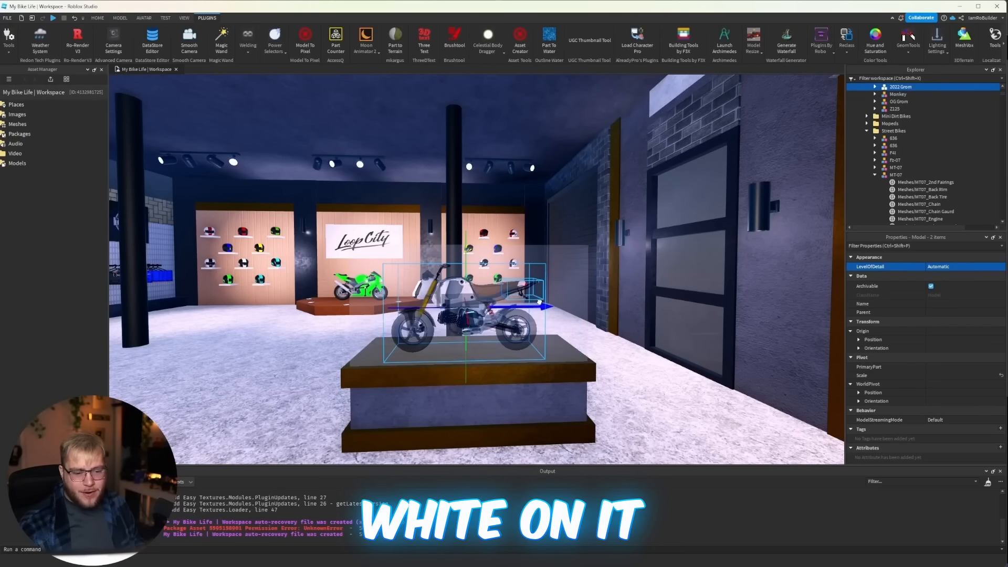
key(a)
right_drag(527, 282, 572, 268)
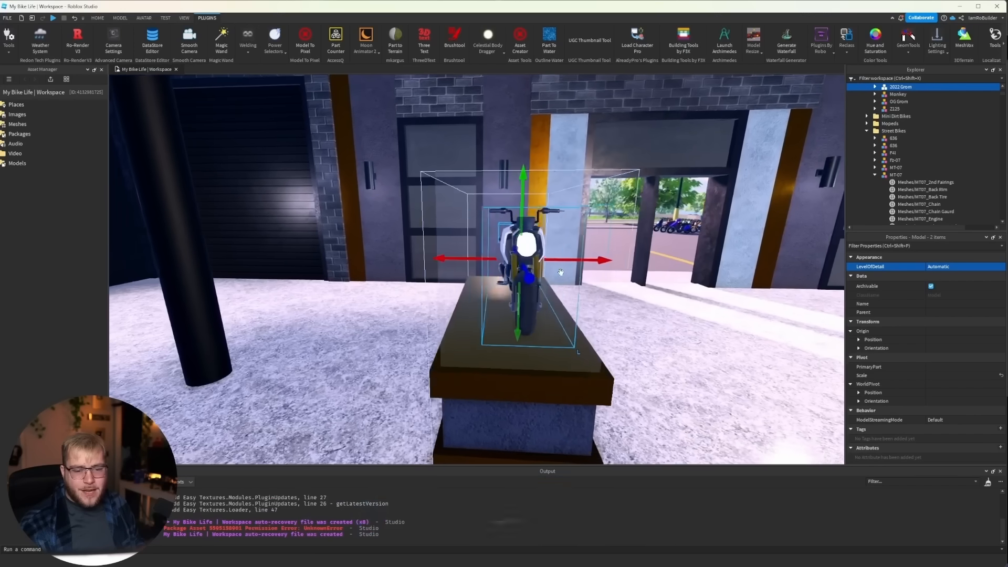
drag(576, 260, 549, 259)
- Bring a copy of the yellow F4i with its stunt parts into the showroom, rotate it and set it on an empty display box
key(d)
right_drag(619, 279, 588, 282)
key(w)
key(s)
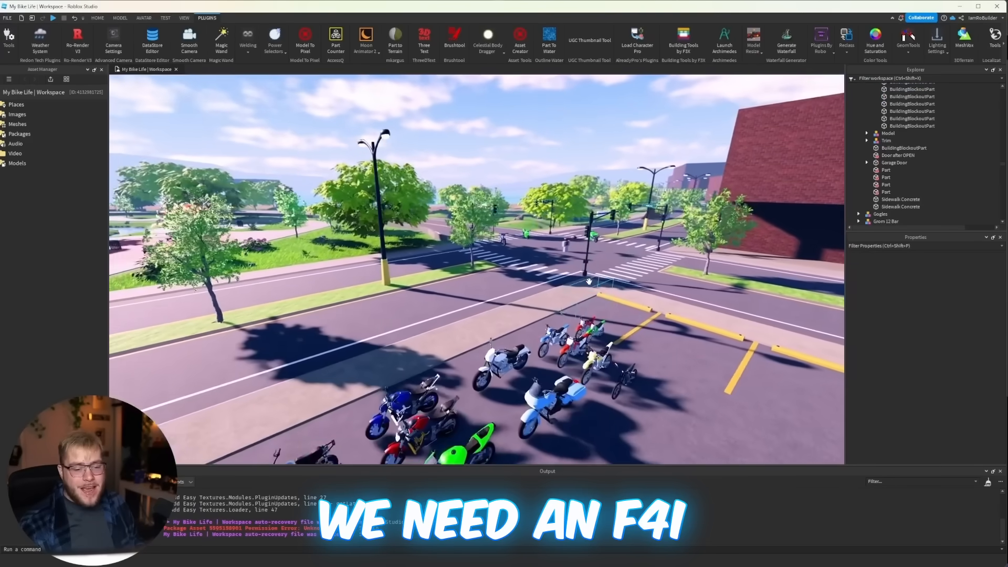
key(w)
right_drag(589, 282, 499, 294)
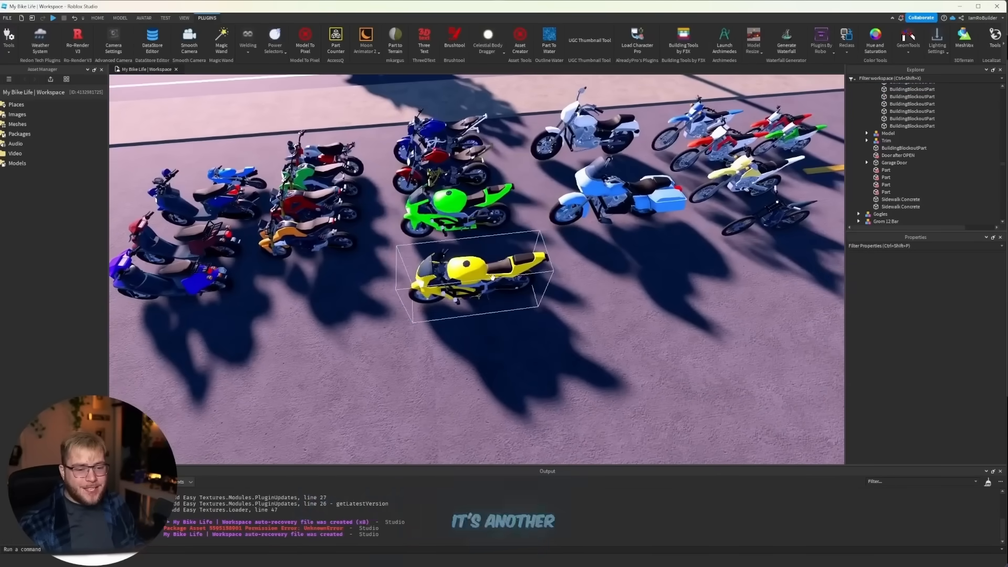
click(469, 292)
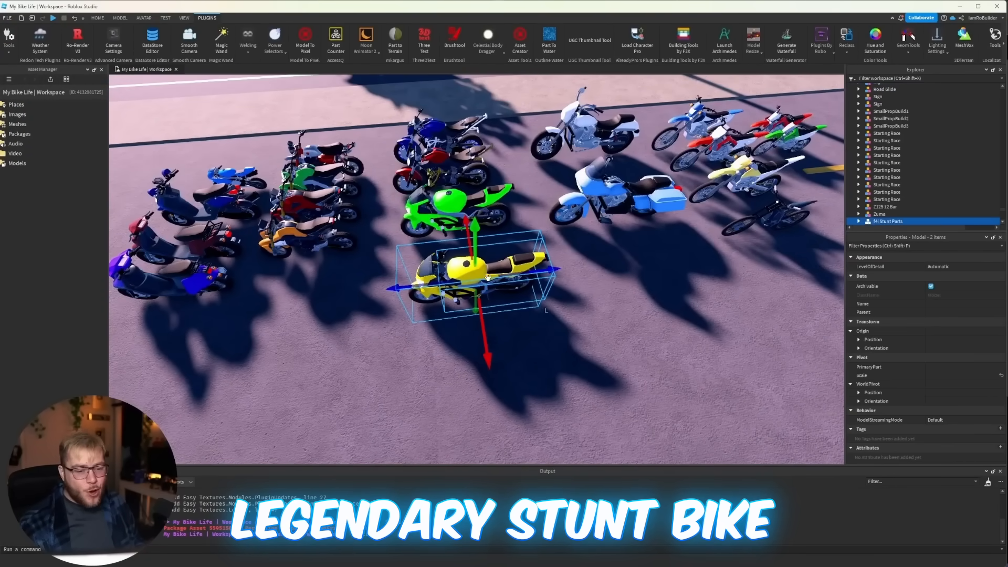
drag(487, 277, 395, 297)
key(s)
key(w)
key(s)
key(ctrl+r)
key(ctrl+r)
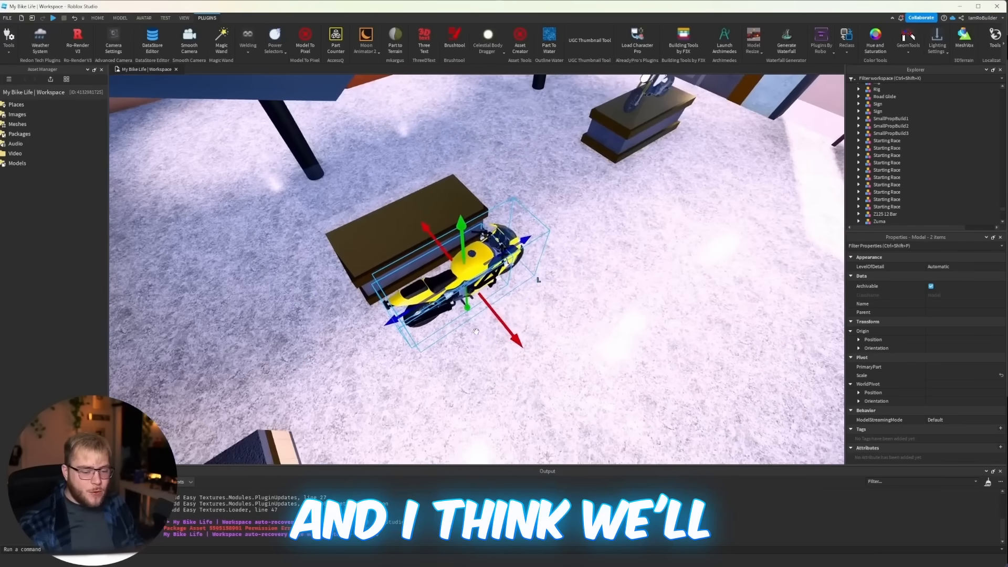
right_drag(498, 317, 497, 316)
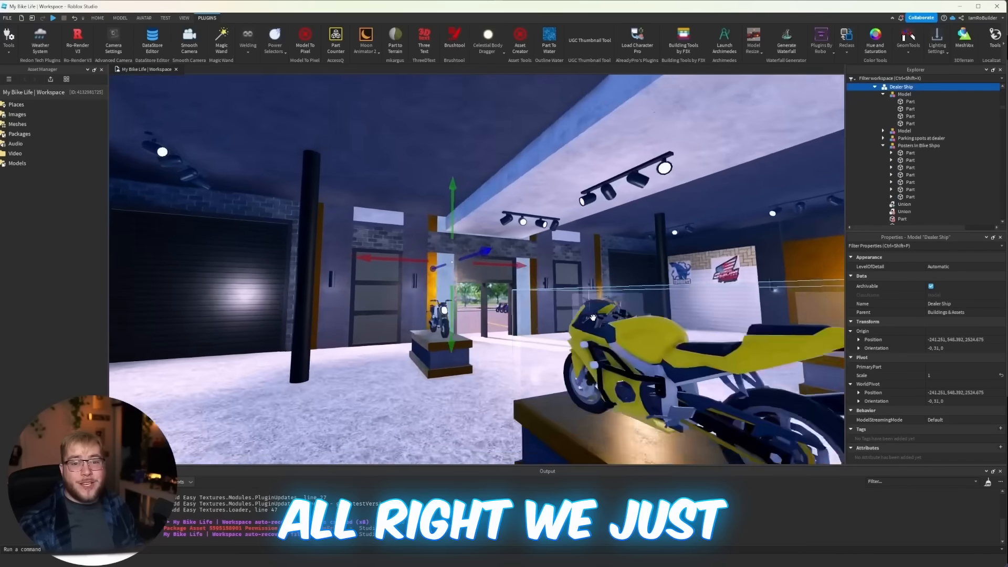
- Bring a copy of the light blue Road Glide with its crash cage from the parked bikes into the showroom
key(w)
right_drag(567, 316, 567, 316)
right_drag(525, 249, 535, 245)
click(525, 250)
key(d)
key(w)
key(s)
key(a)
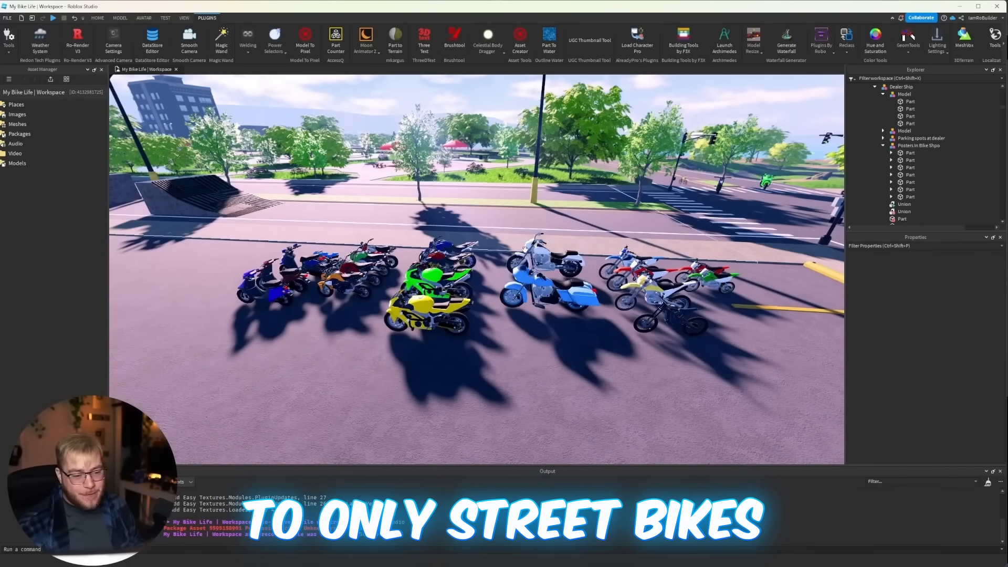
key(a)
key(w)
key(d)
key(s)
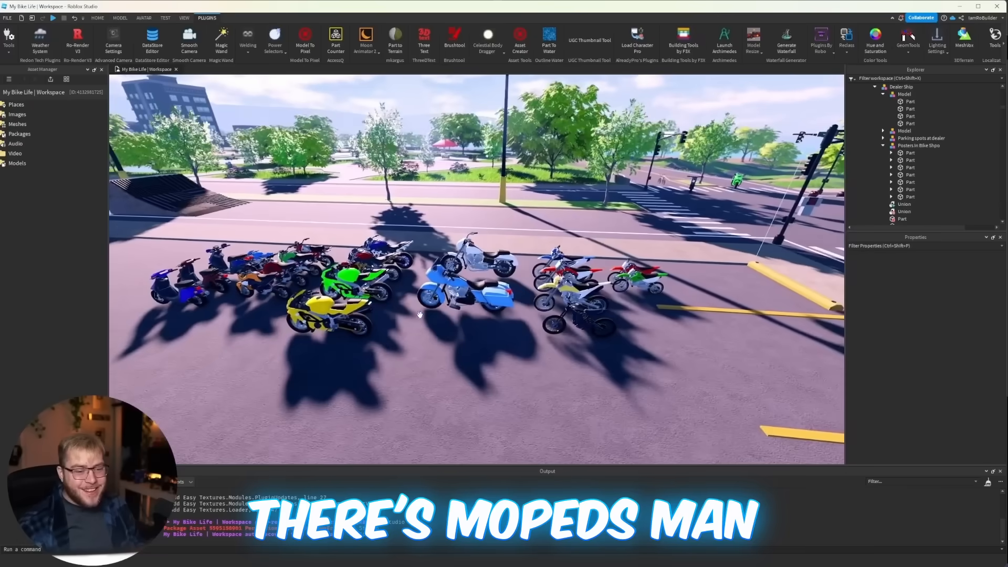
key(w)
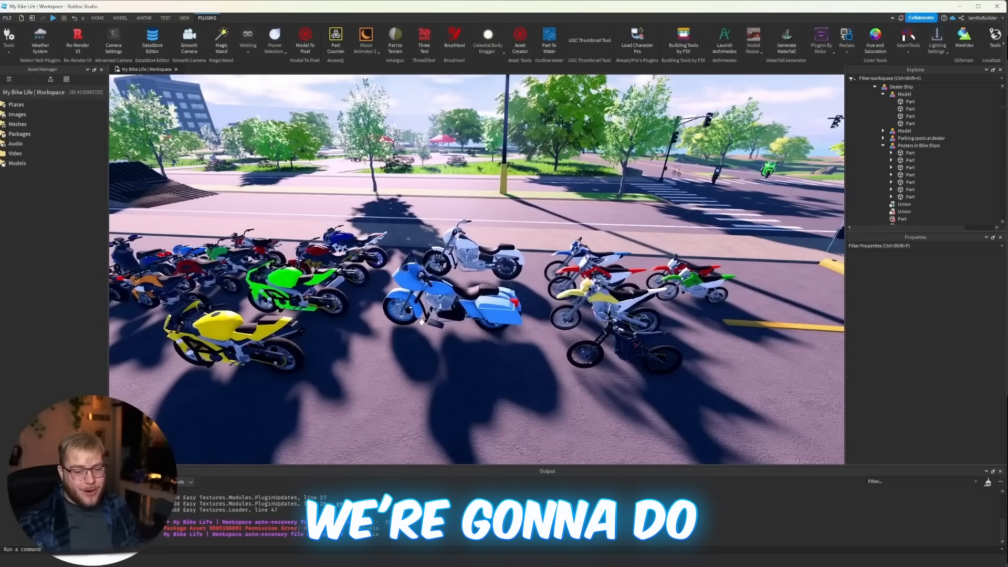
click(445, 305)
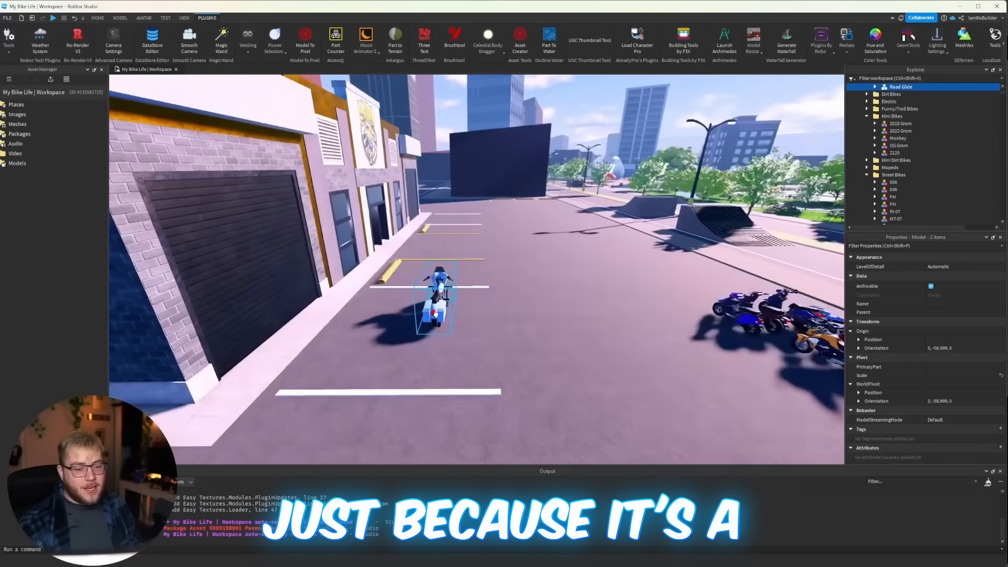
key(w)
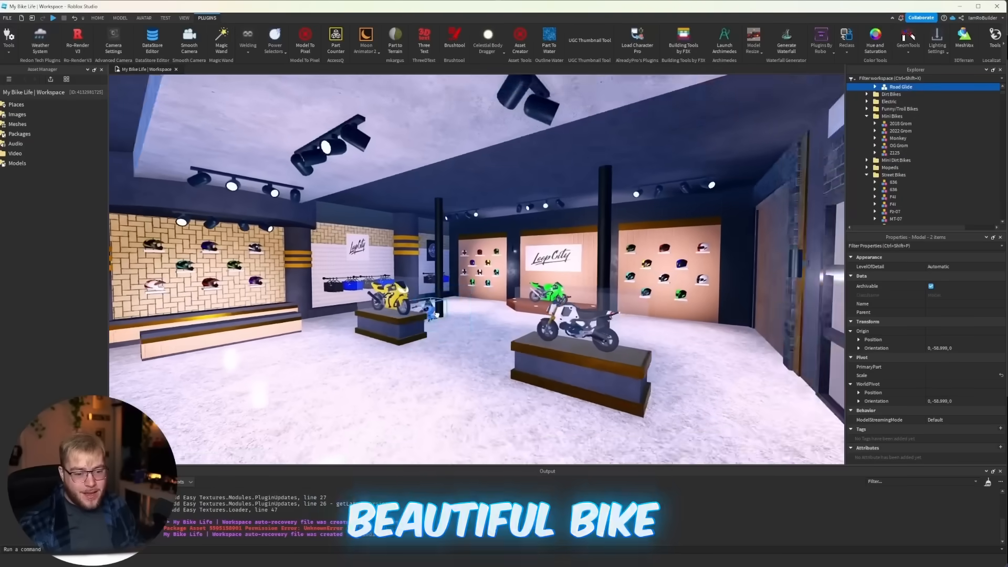
right_drag(437, 314, 437, 314)
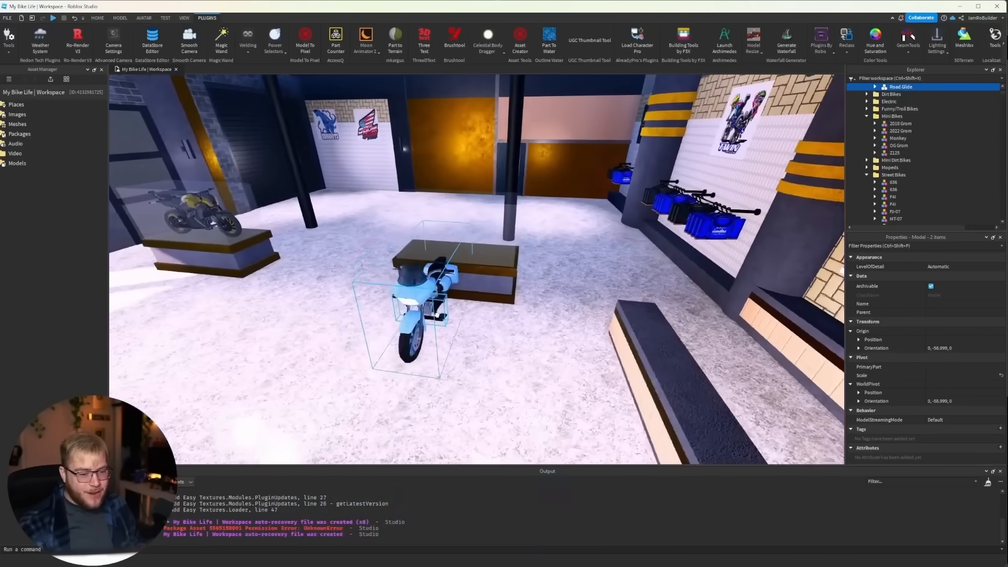
- Turn the Road Glide lengthwise to the remaining empty display box and try fitting it on top
key(a)
drag(437, 315, 457, 290)
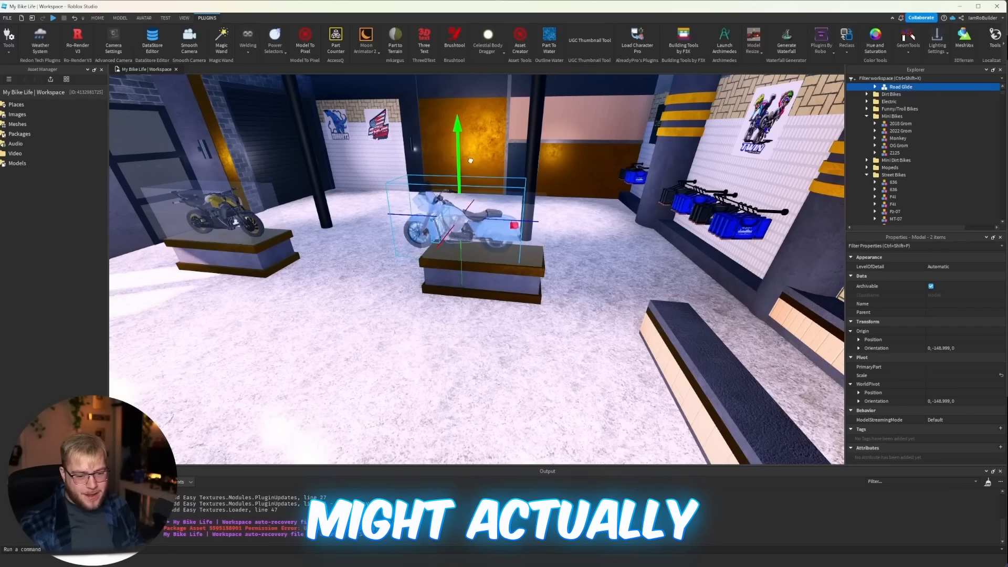
drag(538, 209, 541, 225)
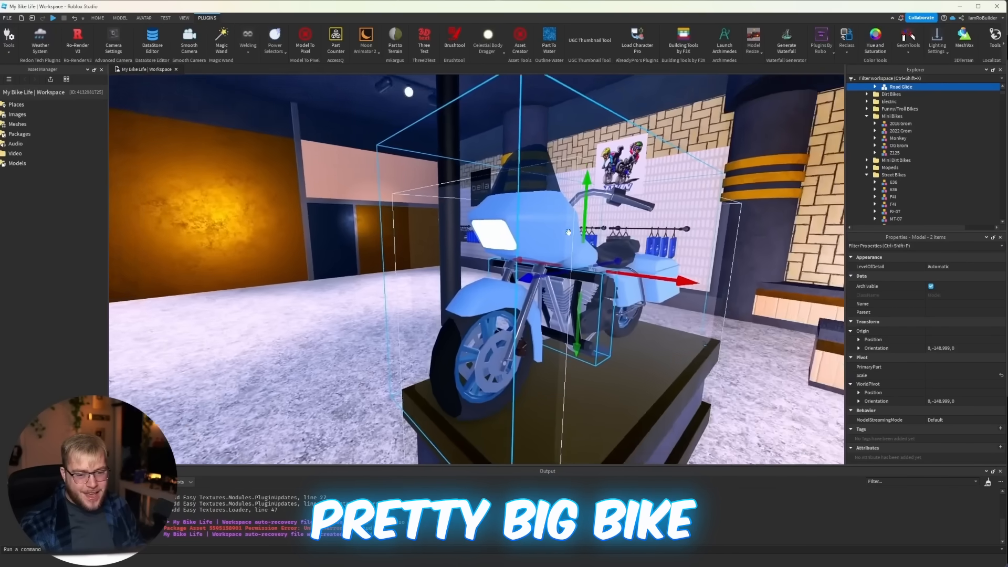
- Move the Road Glide off the display box onto the open floor in front of the orange wall panel
right_drag(468, 218, 468, 217)
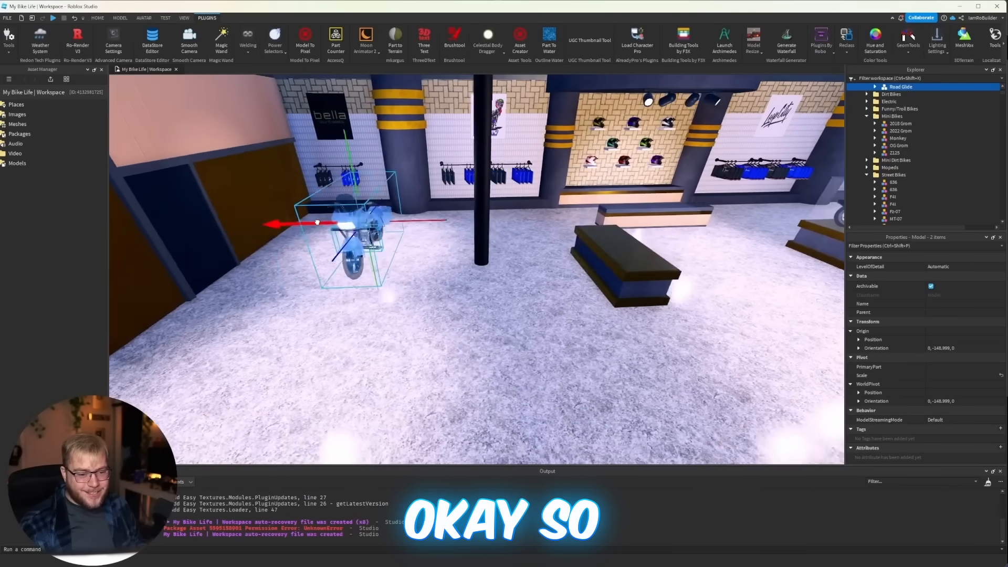
drag(318, 222, 309, 223)
key(a)
drag(358, 275, 359, 274)
right_drag(359, 274, 359, 275)
drag(358, 275, 362, 266)
right_drag(363, 266, 363, 265)
drag(362, 265, 355, 274)
key(s)
right_drag(354, 274, 355, 273)
key(s)
- Bring a copy of the red CRF 450 dirt bike into the showroom, undo the accidental building move, and place the bike on the empty display box
right_drag(495, 289, 495, 289)
key(w)
key(w)
right_drag(495, 289, 495, 288)
key(s)
key(d)
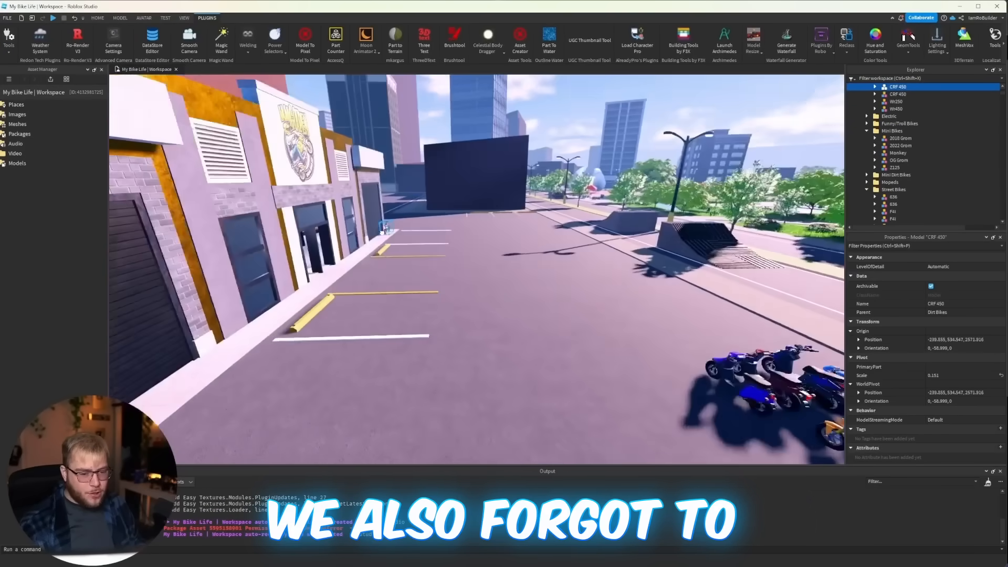
key(w)
drag(546, 250, 385, 234)
right_drag(385, 234, 385, 234)
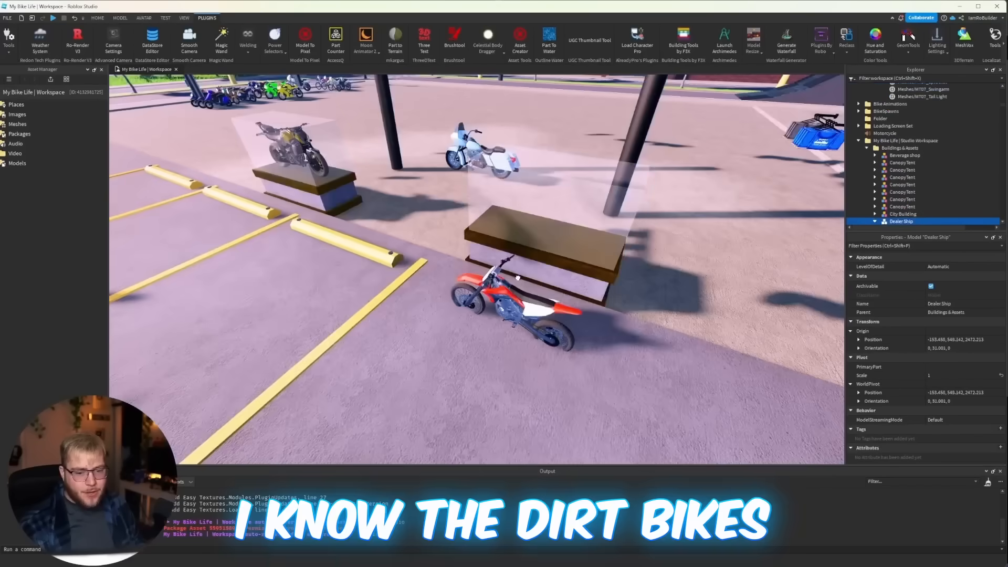
key(ctrl+r)
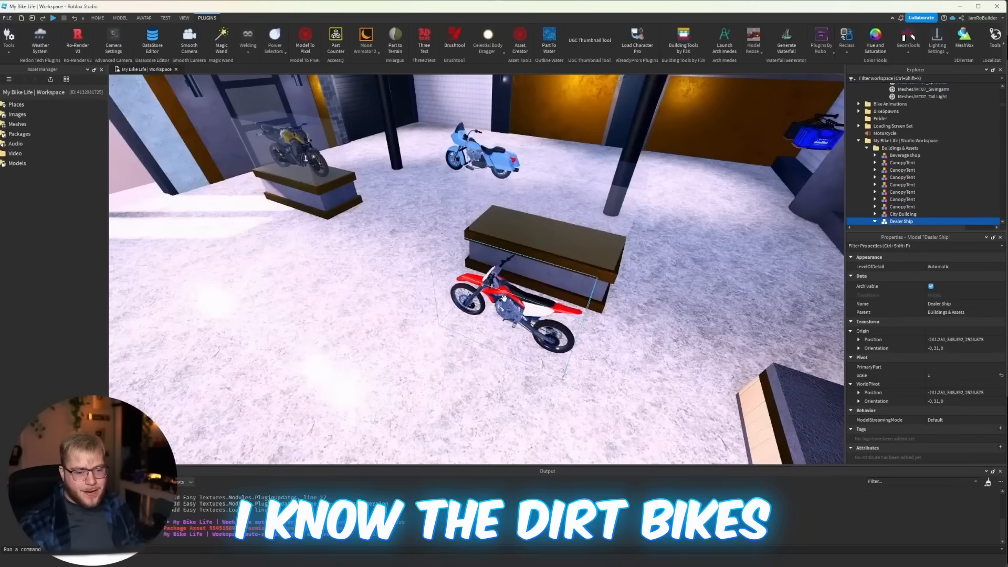
drag(512, 295, 532, 268)
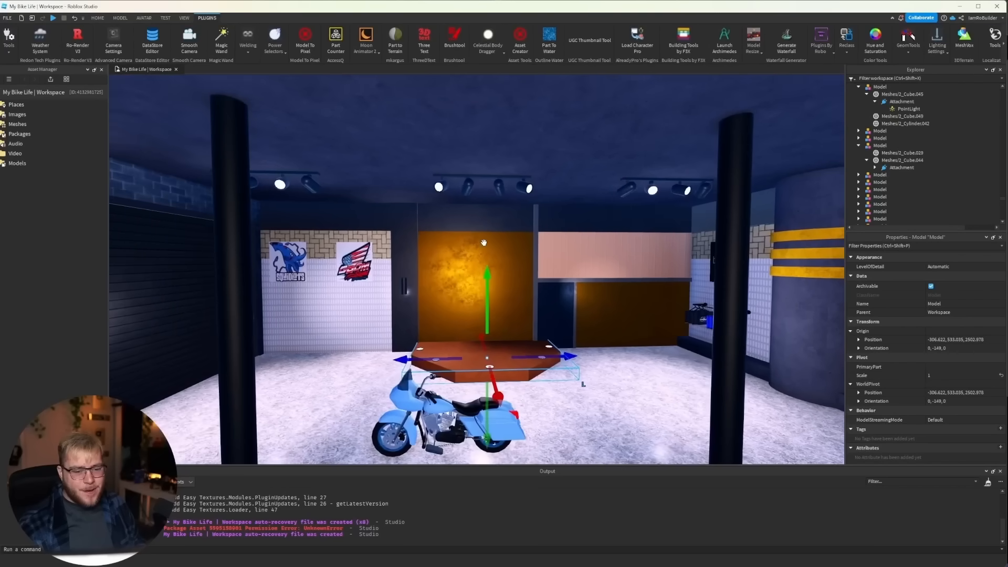
- Adjust the octagonal wooden platform before the orange wall panel and set the Road Glide with its crash cage on it
scroll(483, 242, down, 3)
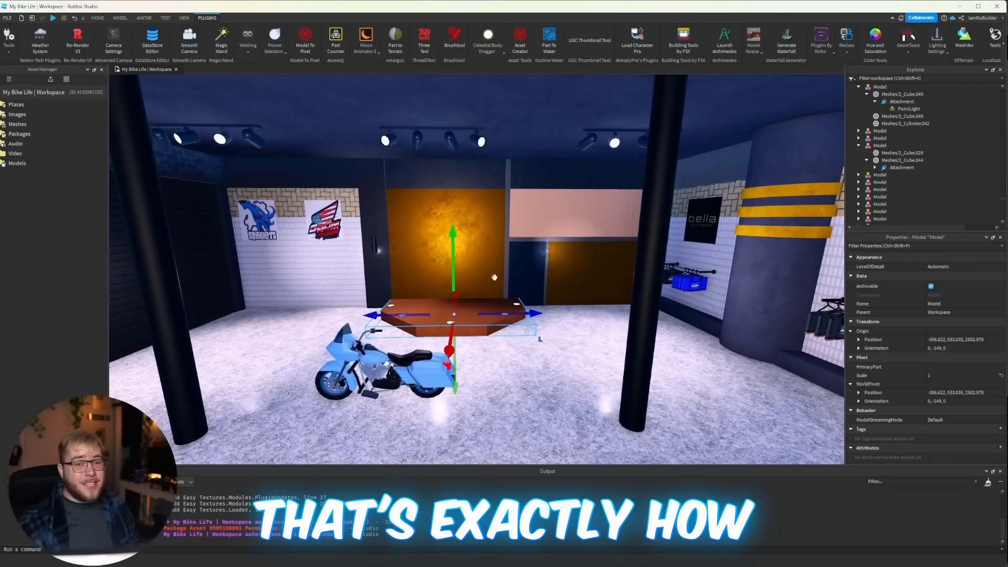
drag(495, 307, 513, 310)
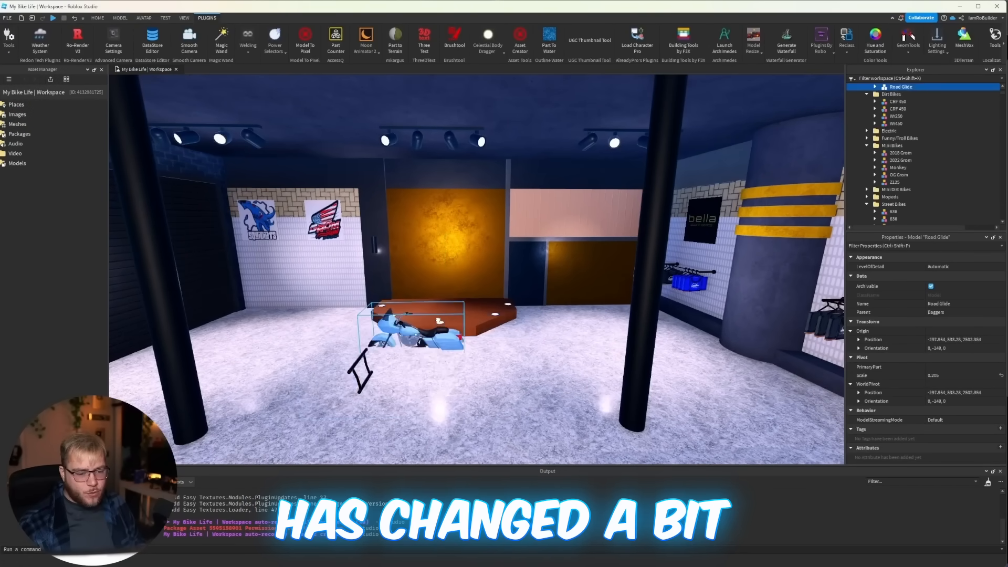
drag(439, 321, 392, 341)
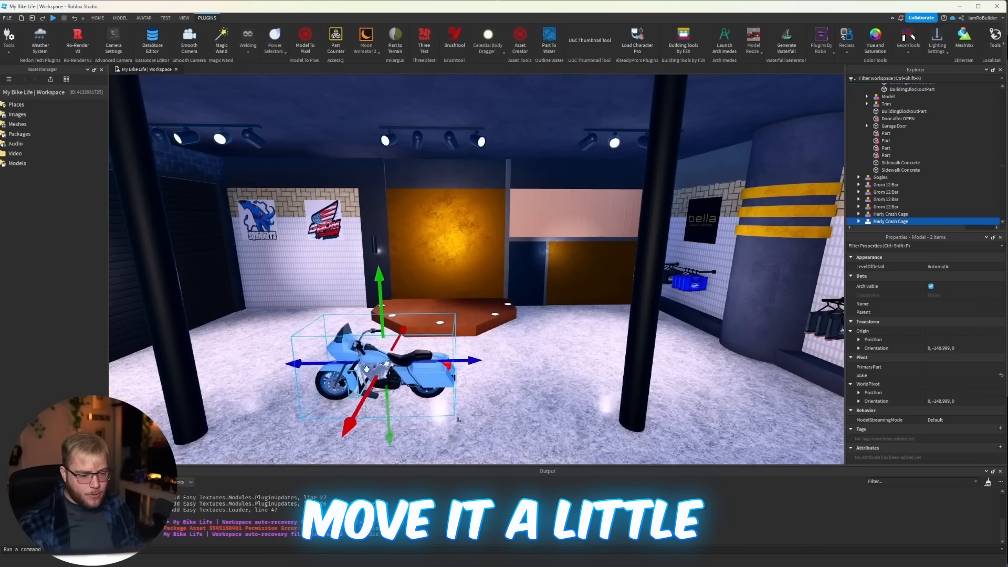
drag(351, 370, 450, 297)
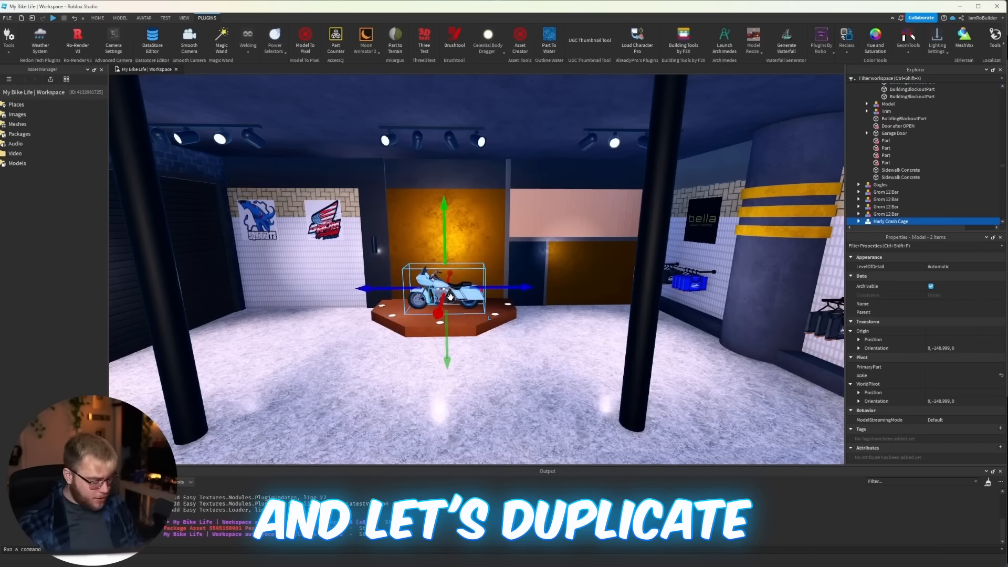
key(ctrl+r)
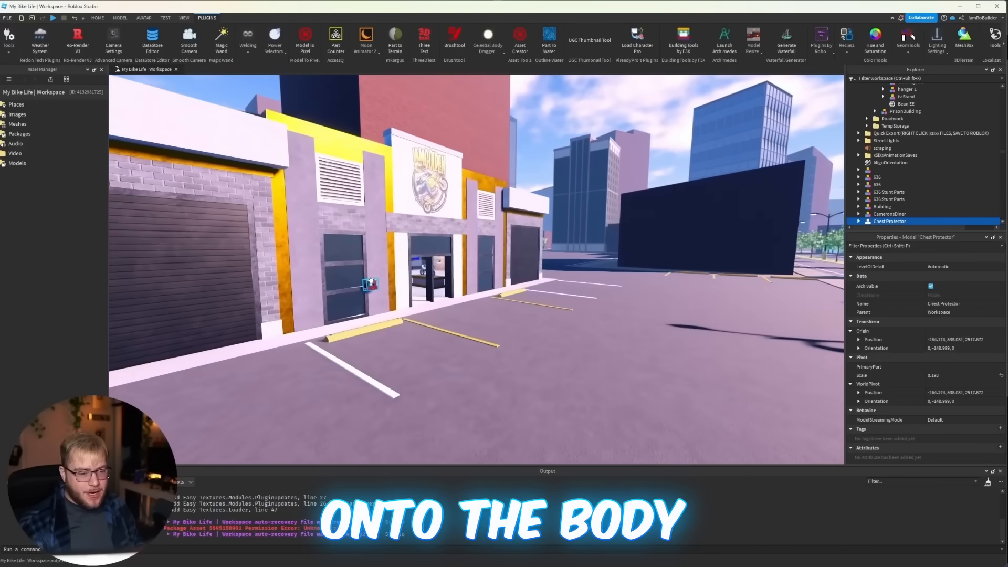
- Carry the Chest Protector model into the showroom for the white wall section below the Squidiots poster
key(w)
drag(371, 282, 360, 290)
key(a)
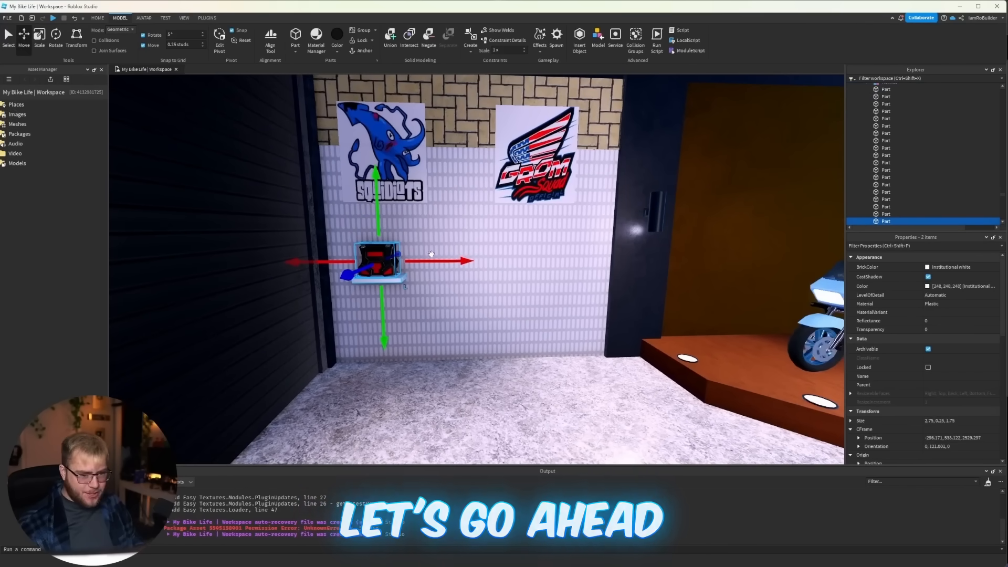
- Duplicate the chest protector and its shelf into two rows of four on the white wall section below the posters
key(ctrl+d)
drag(440, 260, 489, 257)
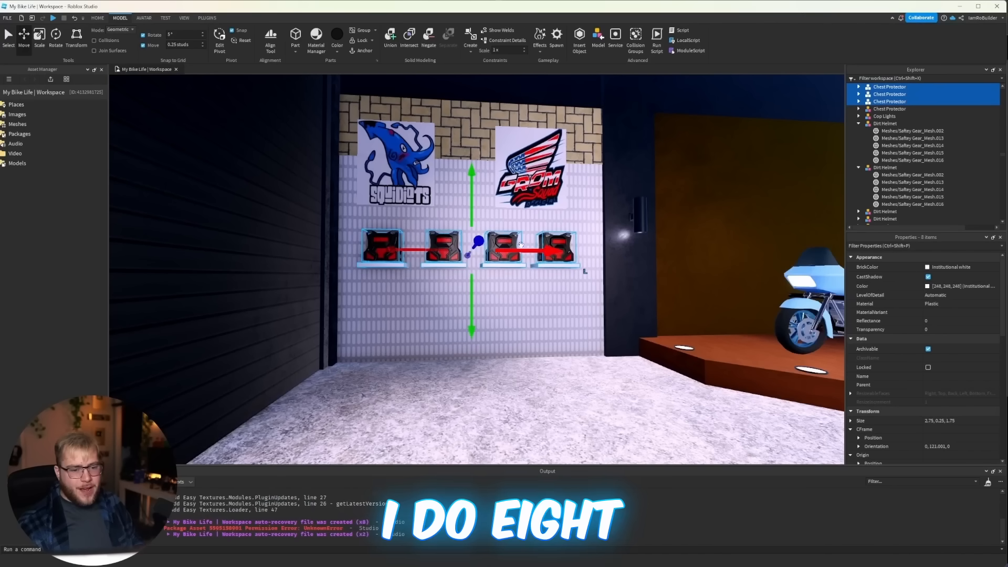
key(ctrl+d)
drag(483, 205, 483, 266)
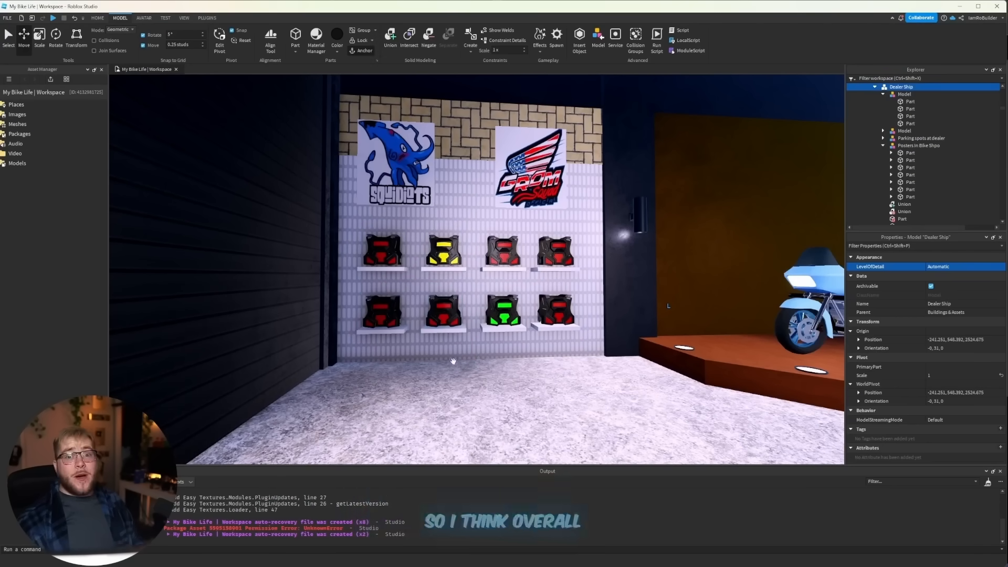
- Recolor the accents of the second lower-row chest protector to Really blue and the first upper-row one to Teal
scroll(425, 357, up, 5)
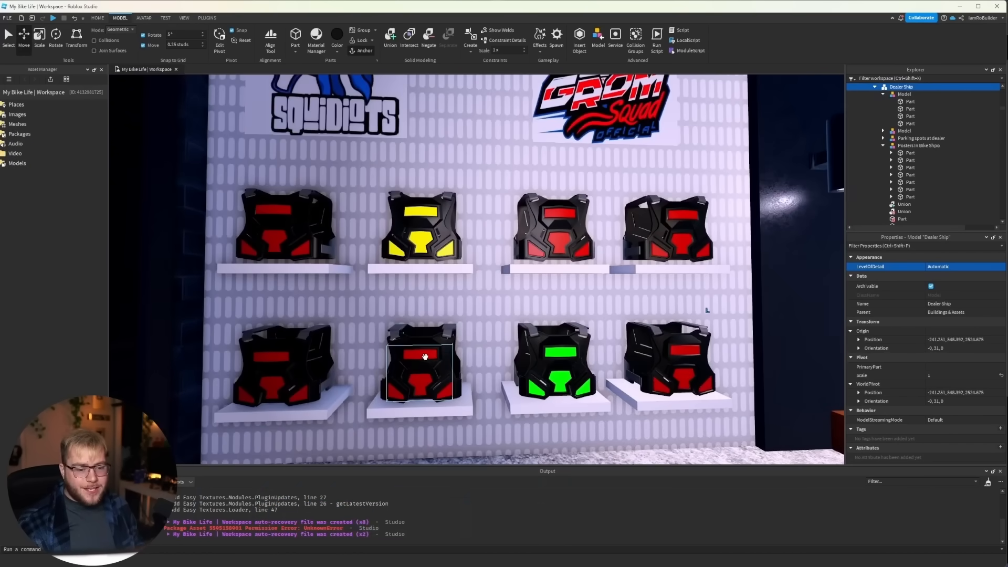
click(425, 357)
click(940, 267)
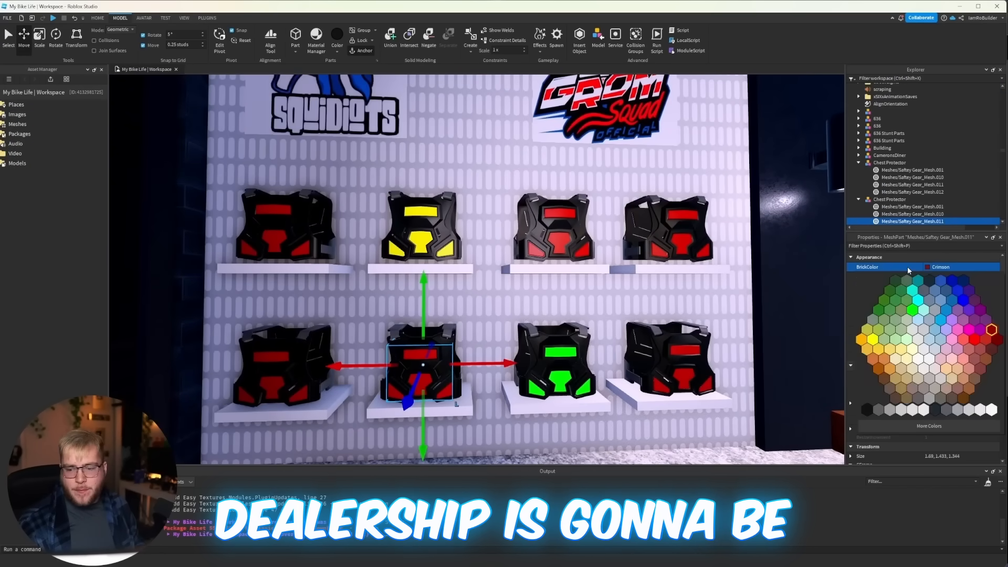
click(962, 300)
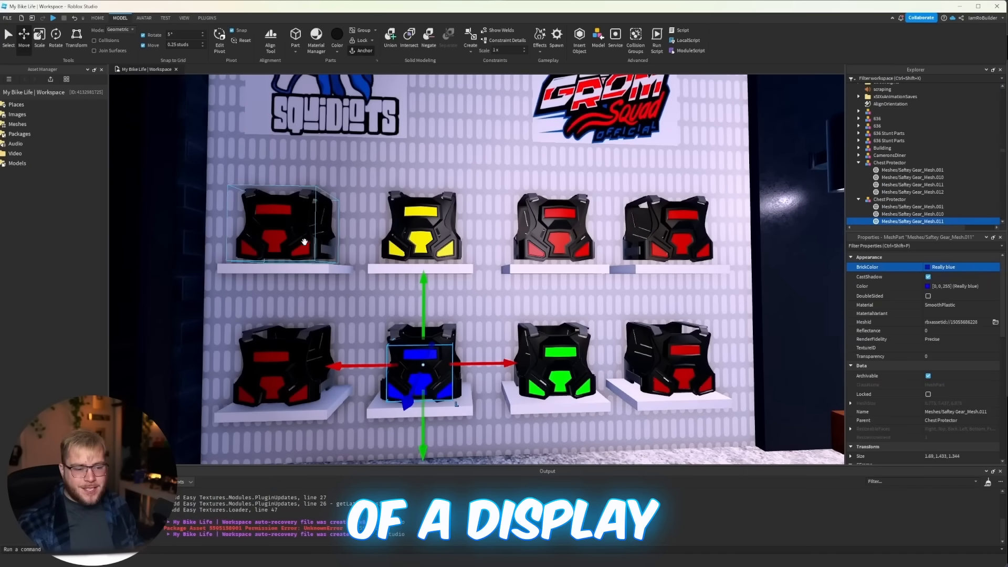
click(281, 207)
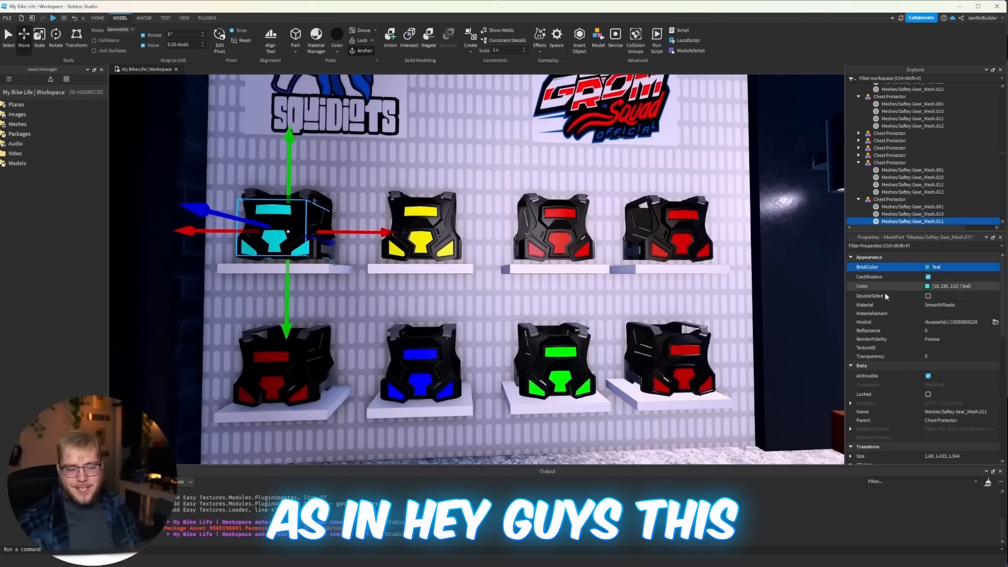
- Recolor the accents of the third and fourth upper-row chest protectors to muted pink and white
click(566, 216)
click(940, 267)
click(952, 300)
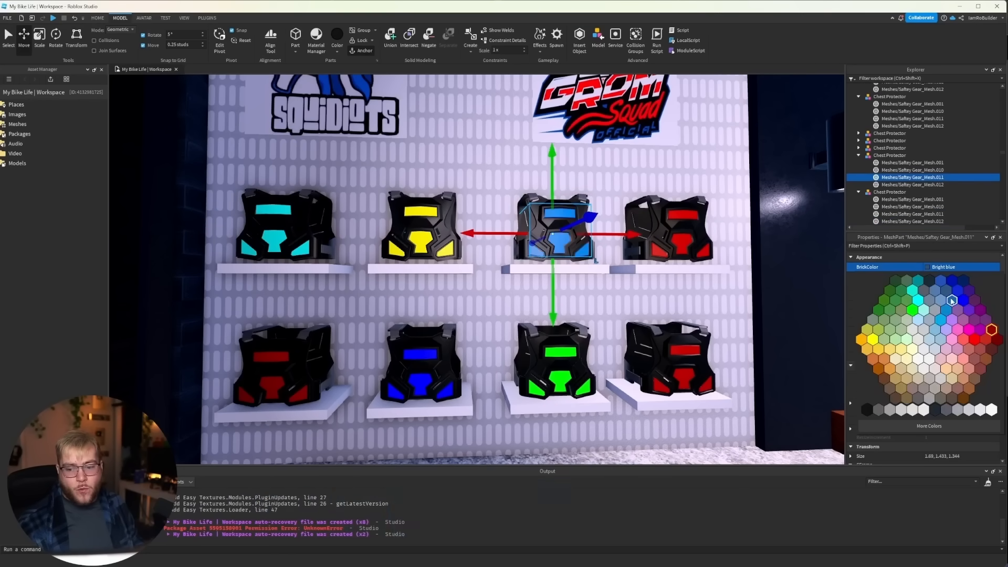
click(973, 340)
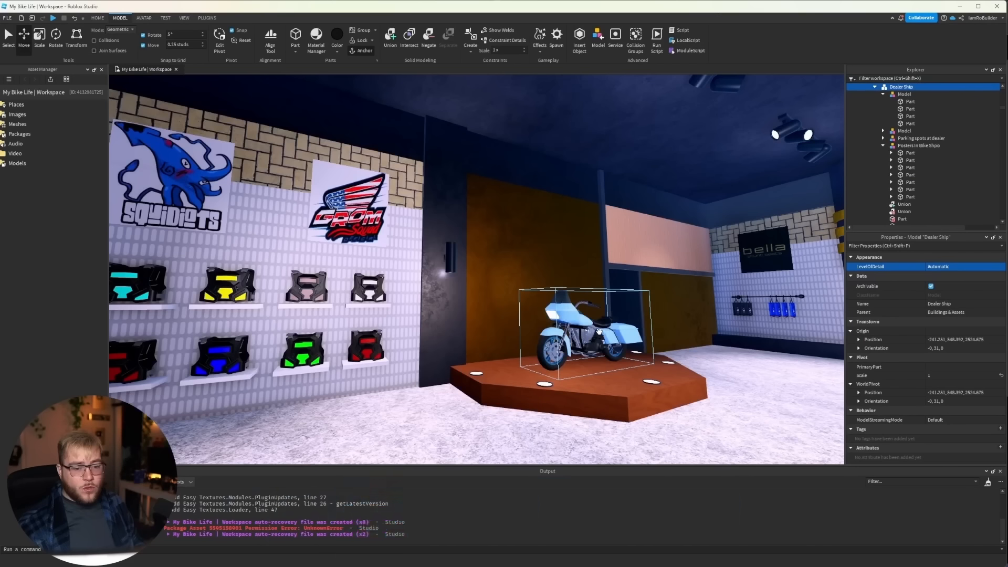
- Look over the showroom's display stands, walls and motorcycles to judge the overall layout
key(w)
key(s)
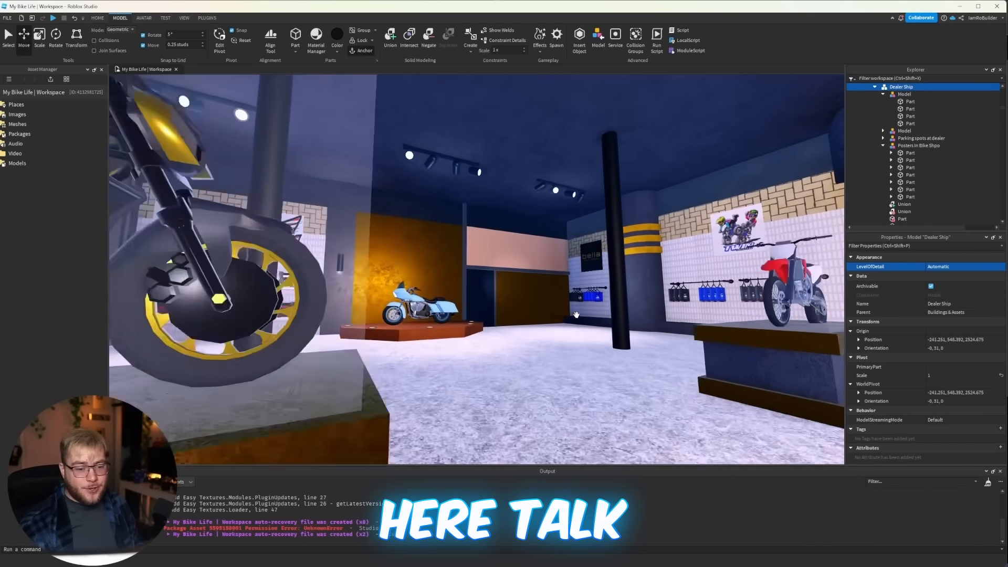
key(w)
right_drag(522, 301, 523, 300)
key(s)
key(a)
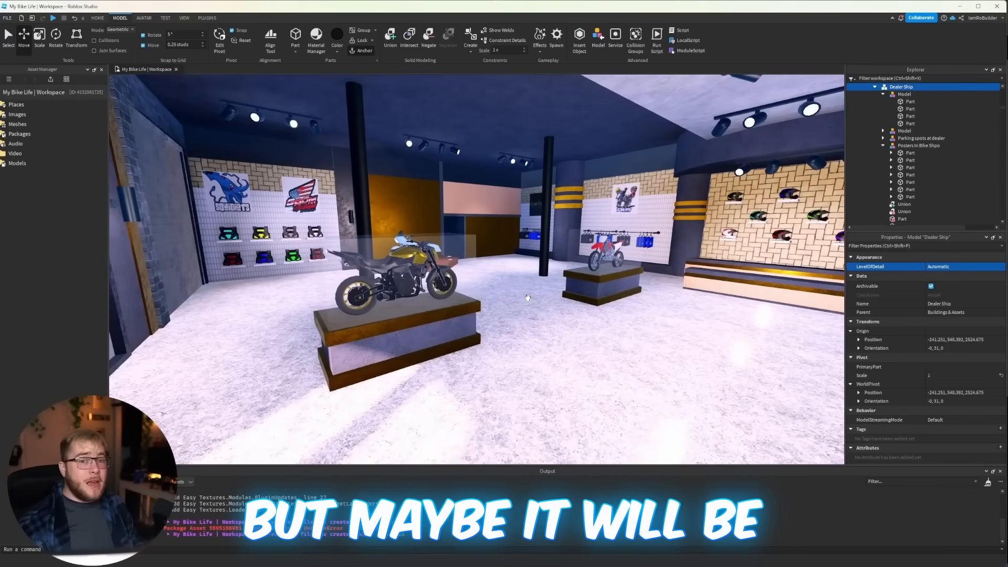
key(a)
right_drag(492, 281, 492, 281)
key(d)
key(a)
key(w)
- Duplicate the Loop City sign above the green sport bike and place the copy on the orange wall panel behind the Road Glide
click(575, 224)
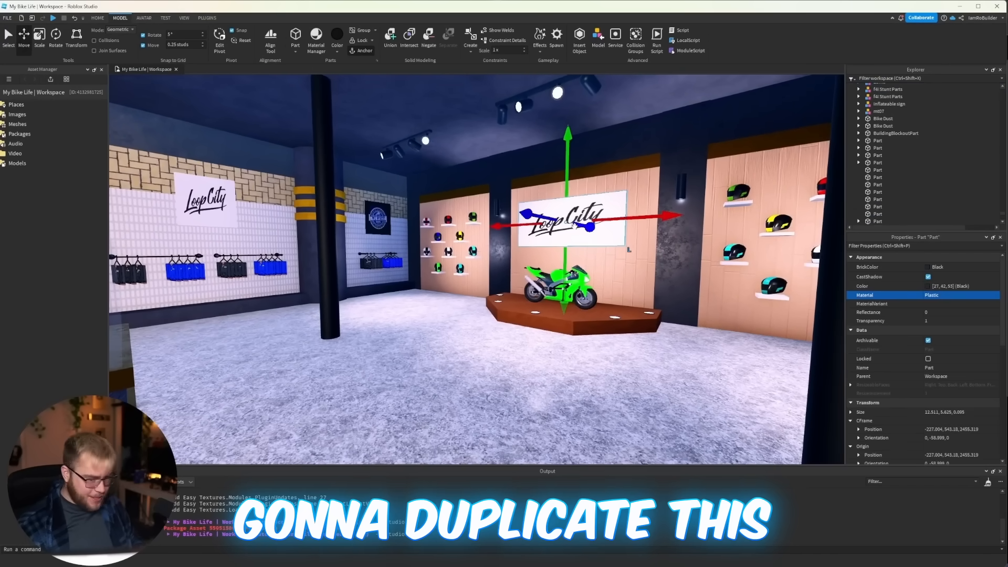
click(564, 223)
drag(487, 207, 487, 207)
right_drag(487, 207, 487, 207)
key(w)
drag(487, 207, 480, 208)
right_drag(487, 207, 480, 208)
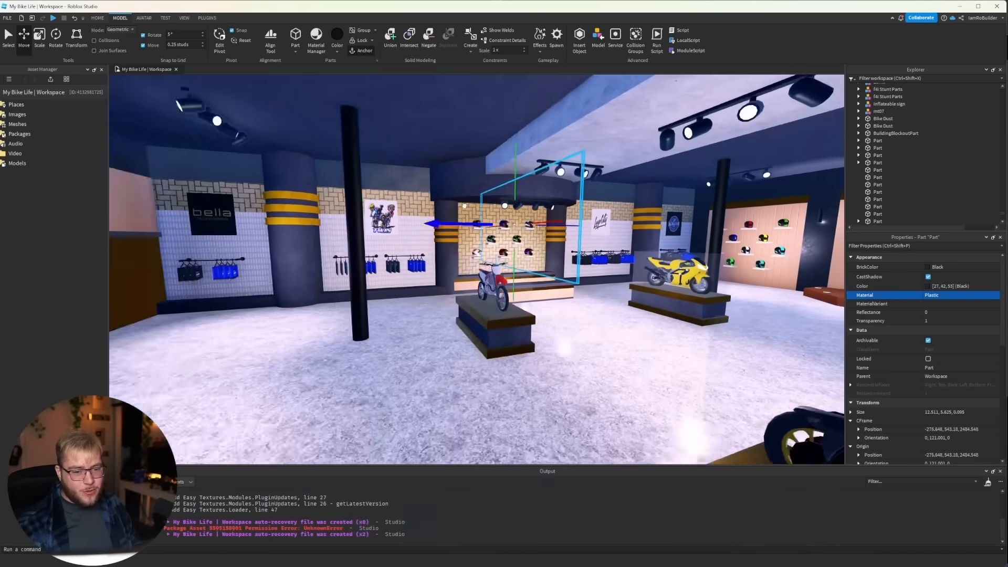
drag(481, 208, 466, 205)
right_drag(480, 208, 466, 205)
drag(466, 205, 328, 191)
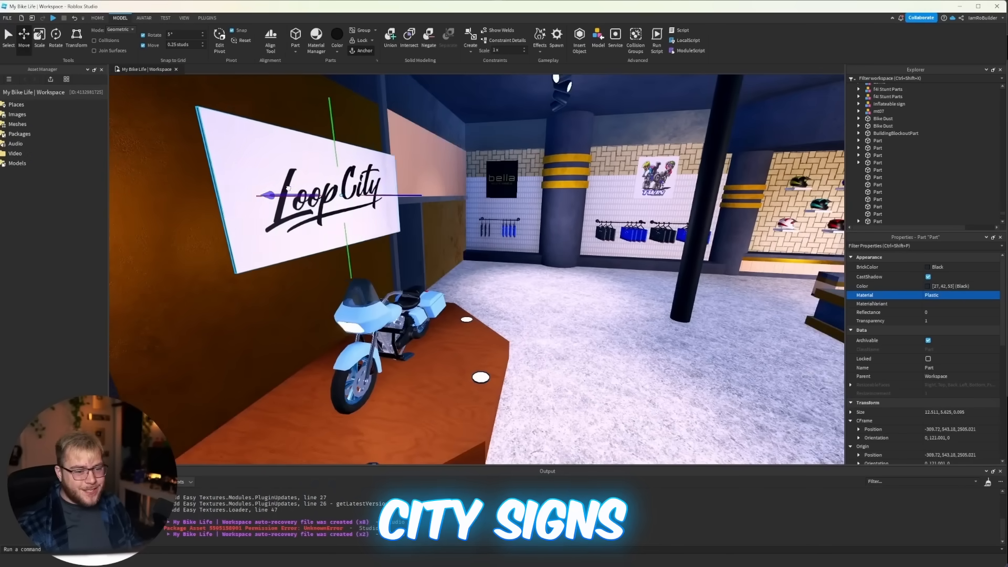
drag(265, 191, 259, 191)
- Center the copied Loop City sign on the orange panel and raise it slightly above the Road Glide
key(s)
right_drag(377, 196, 567, 214)
key(w)
drag(557, 213, 550, 211)
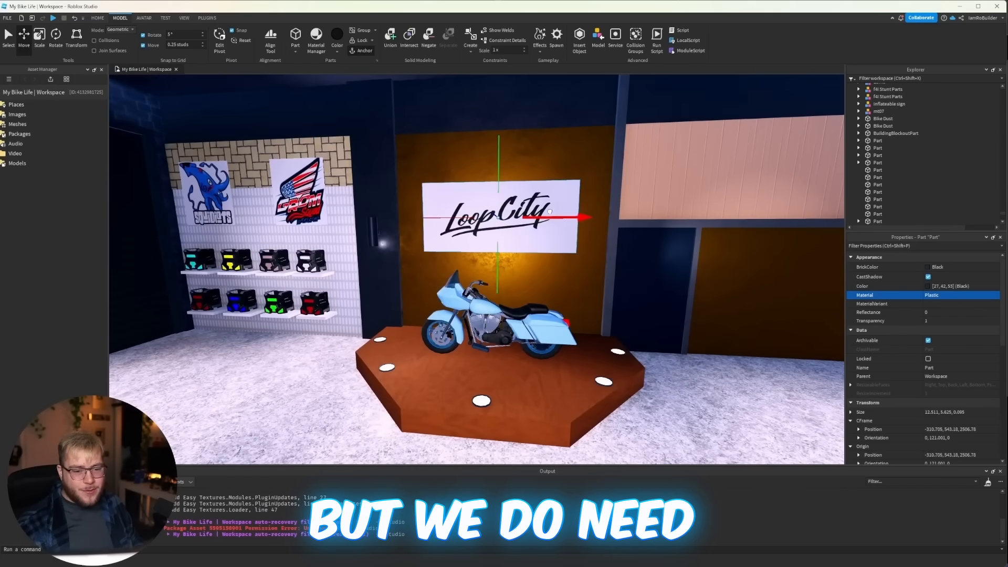
drag(496, 174, 496, 164)
key(s)
right_drag(548, 202, 547, 202)
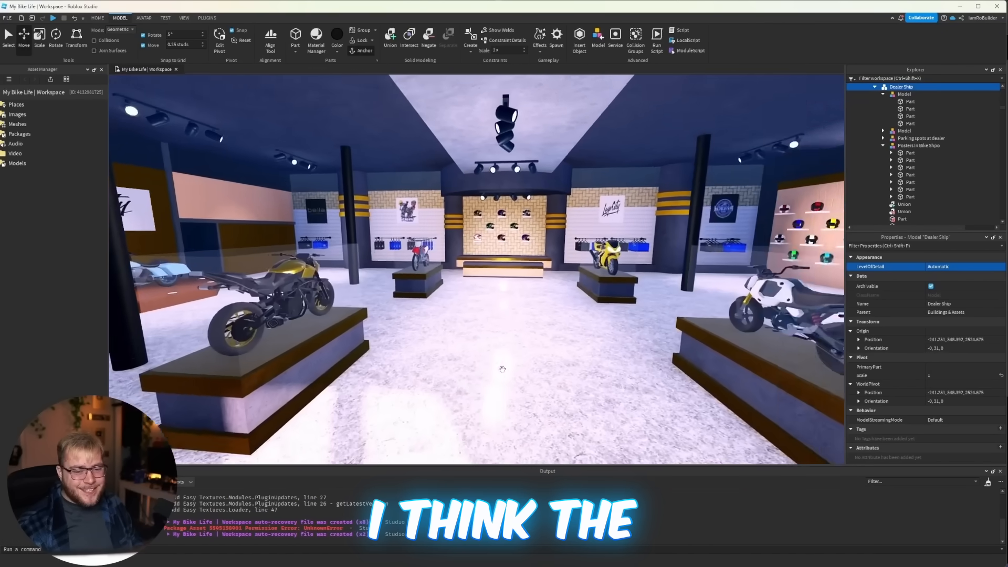
key(s)
right_drag(502, 369, 502, 368)
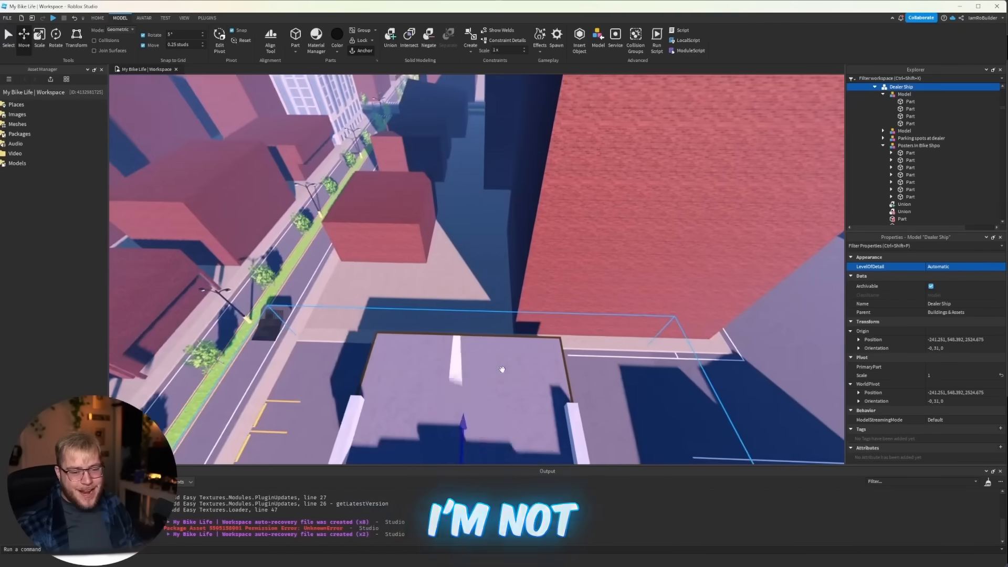
scroll(461, 360, up, 5)
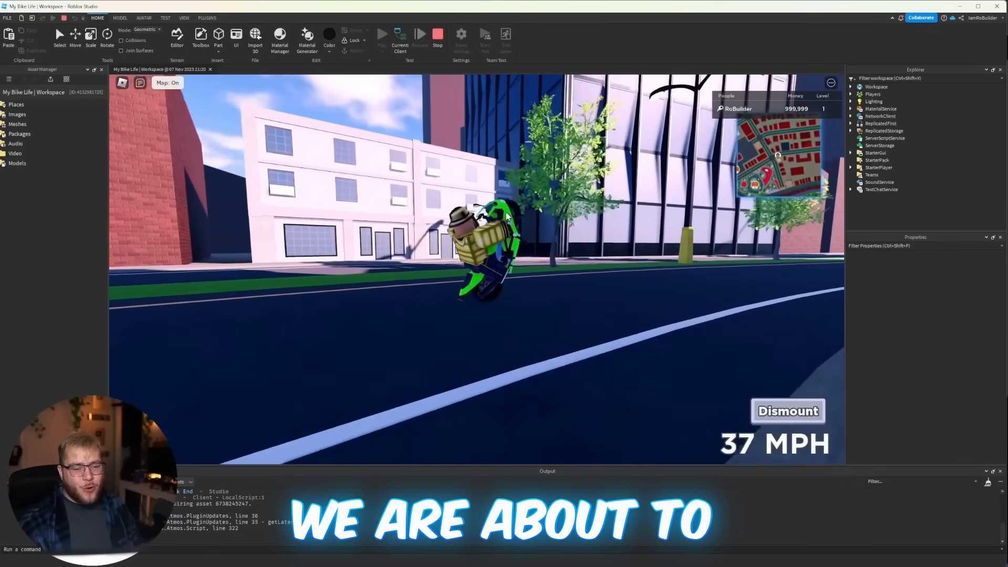
- Ride the green motorcycle through the city streets to the dealership in a play test
key(d)
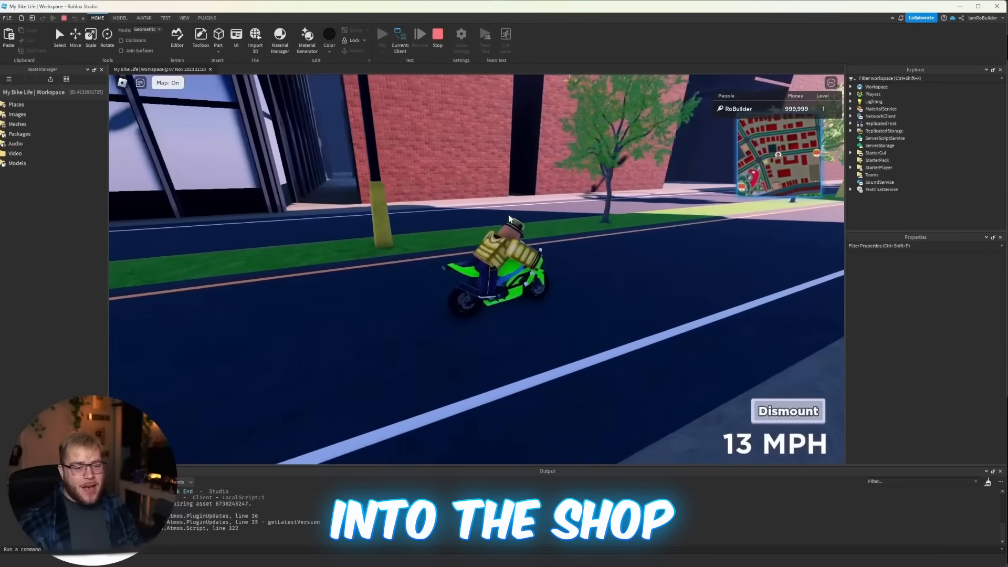
key(a)
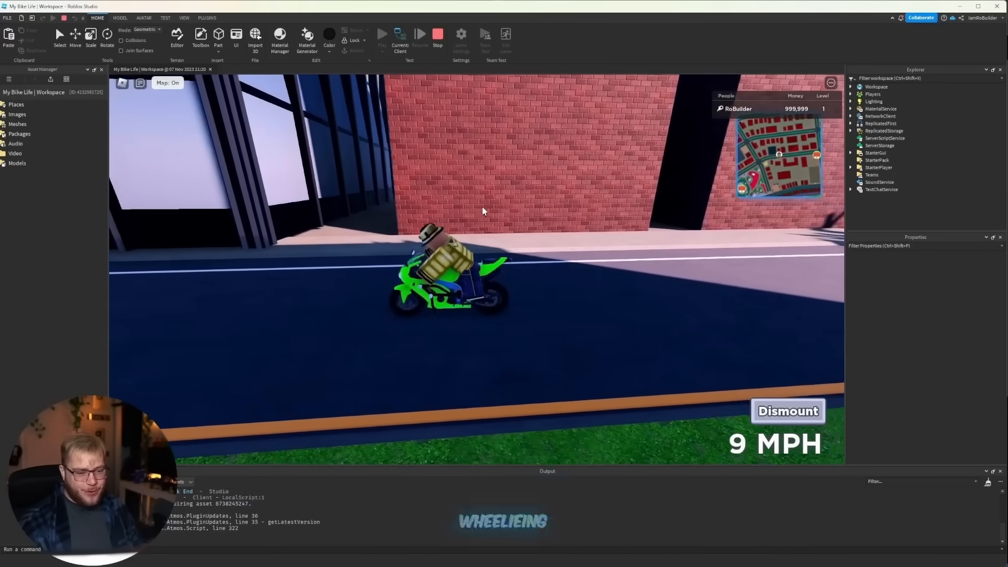
key(w)
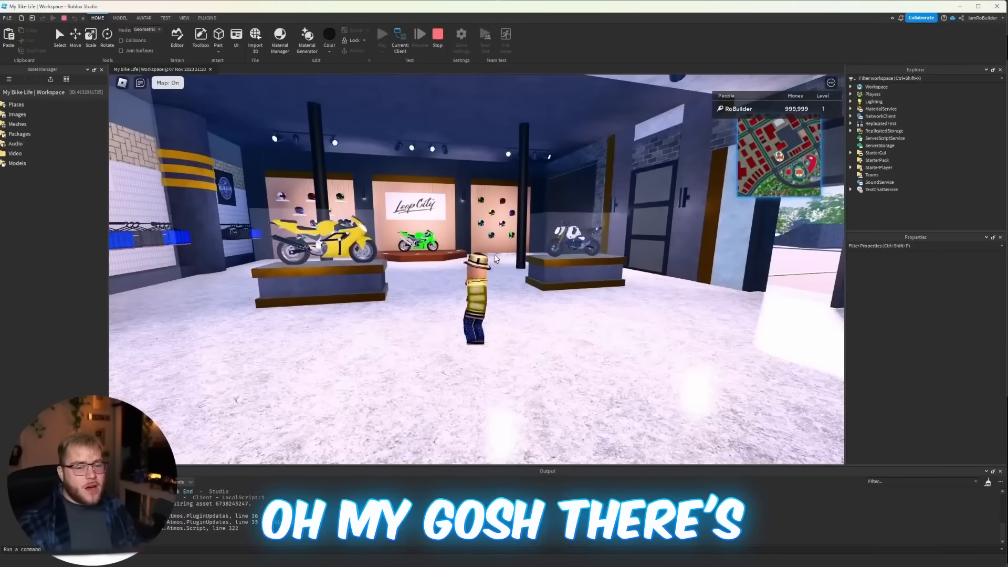
- Walk the character through the showroom to inspect the Road Glide platform, Loop City sign and chest protector wall
key(d)
key(w)
right_drag(500, 245, 506, 243)
key(w)
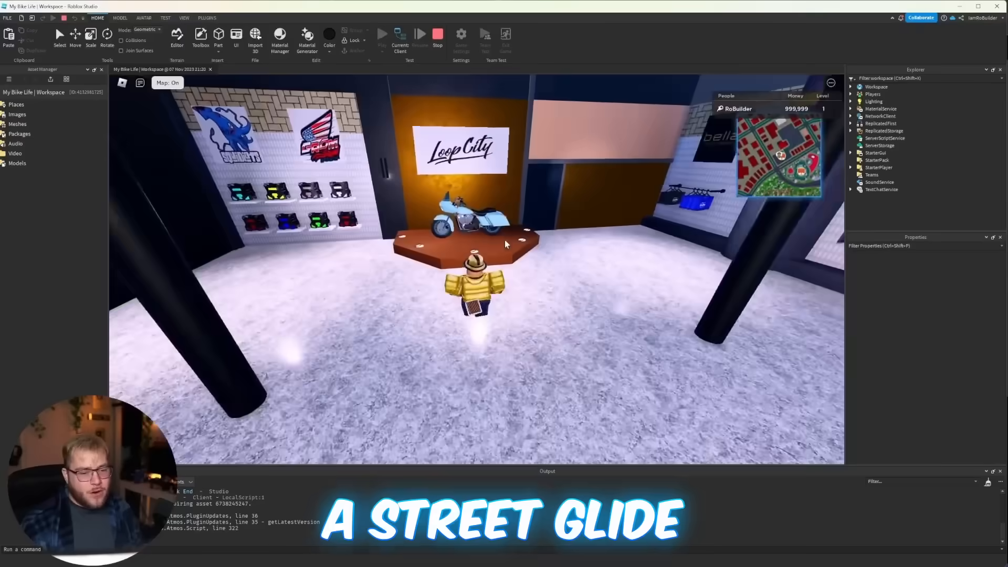
- Walk around the rest of the showroom to check the bikes on display boxes and the helmet wall in-game
scroll(506, 243, up, 4)
right_drag(505, 243, 514, 238)
key(s)
key(w)
key(w)
key(w)
key(a)
key(a)
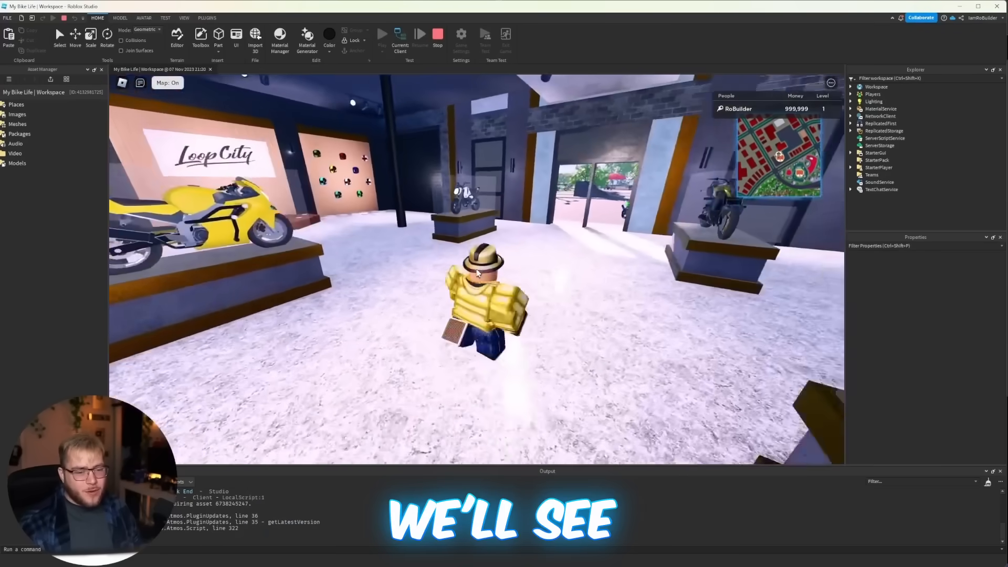
- Walk the character out of the dealership entrance into the parking lot and look around
key(w)
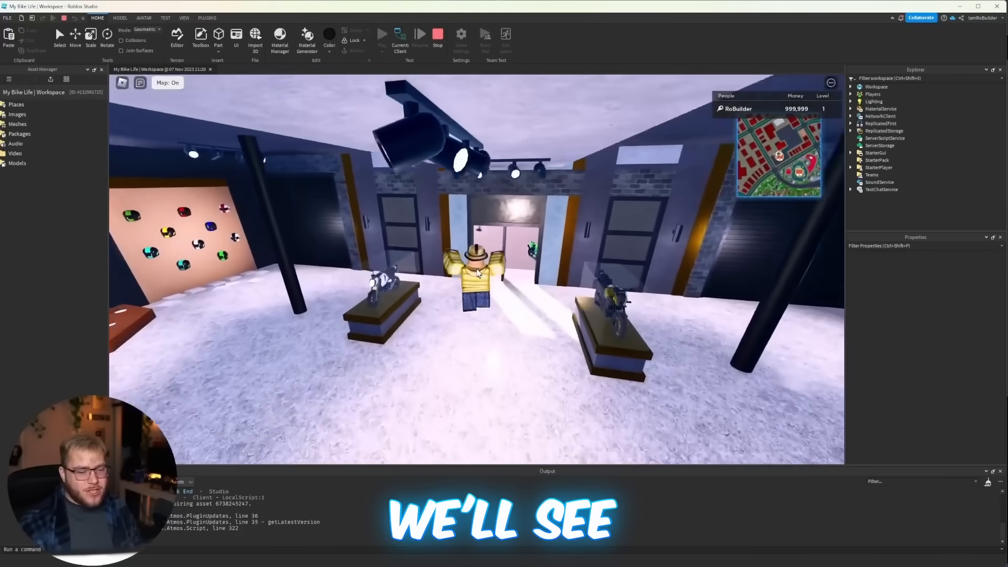
key(w)
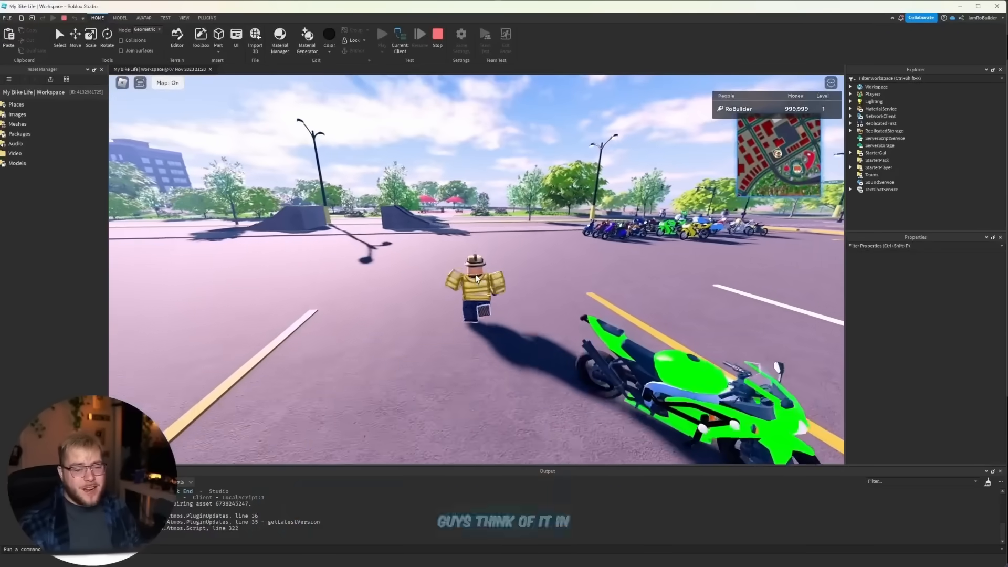
right_drag(479, 278, 523, 261)
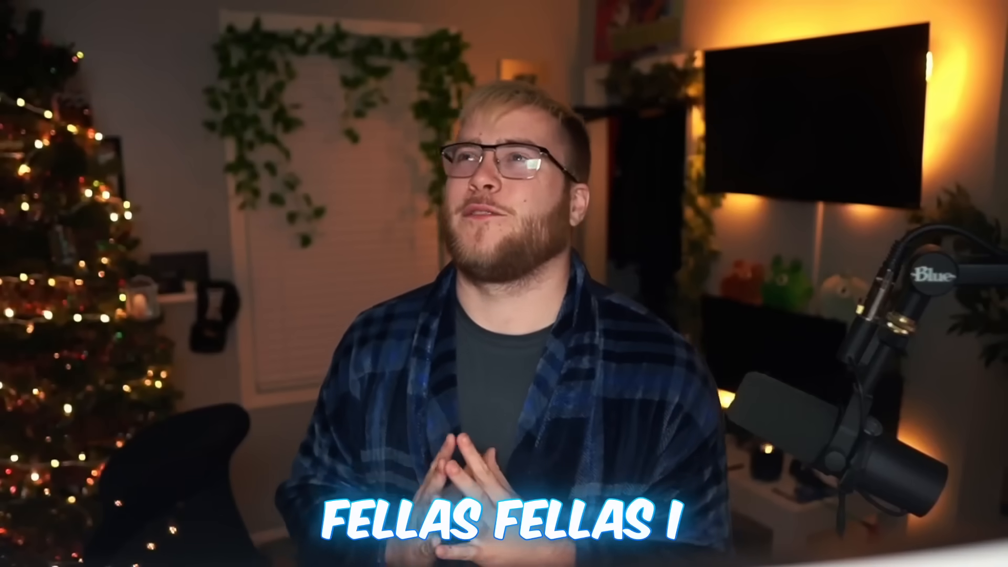